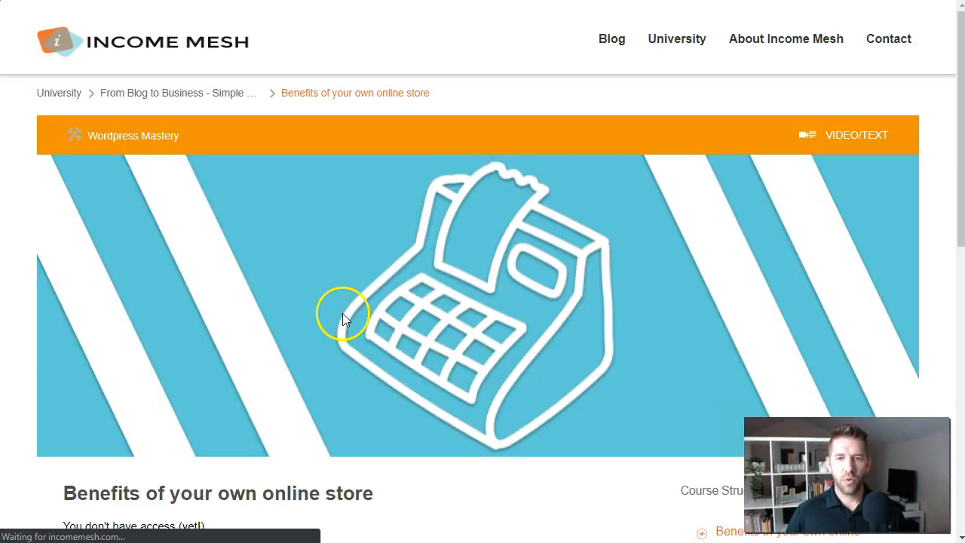
Go to the 'Register a new account here' page and highlight the registration form's heading
scroll(344, 319, "down", 4)
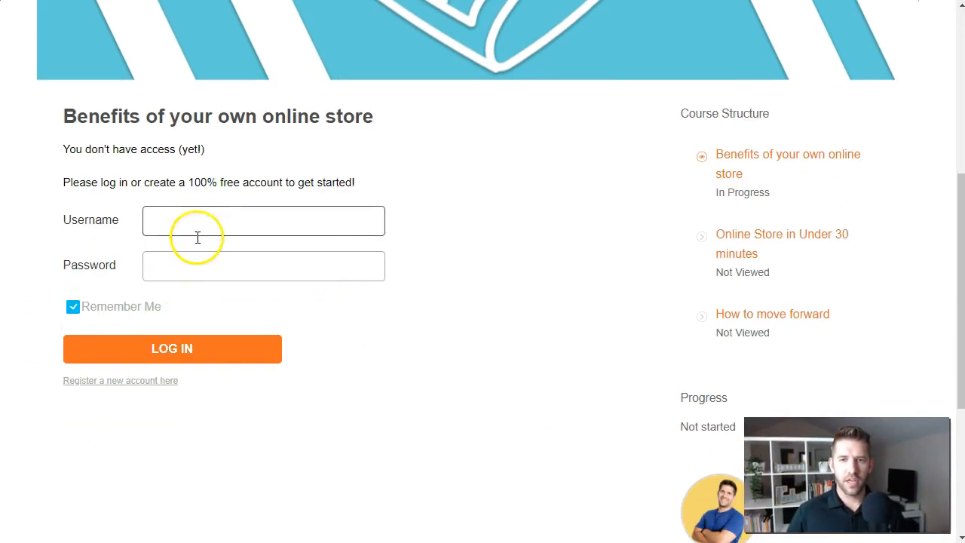
left_click(159, 383)
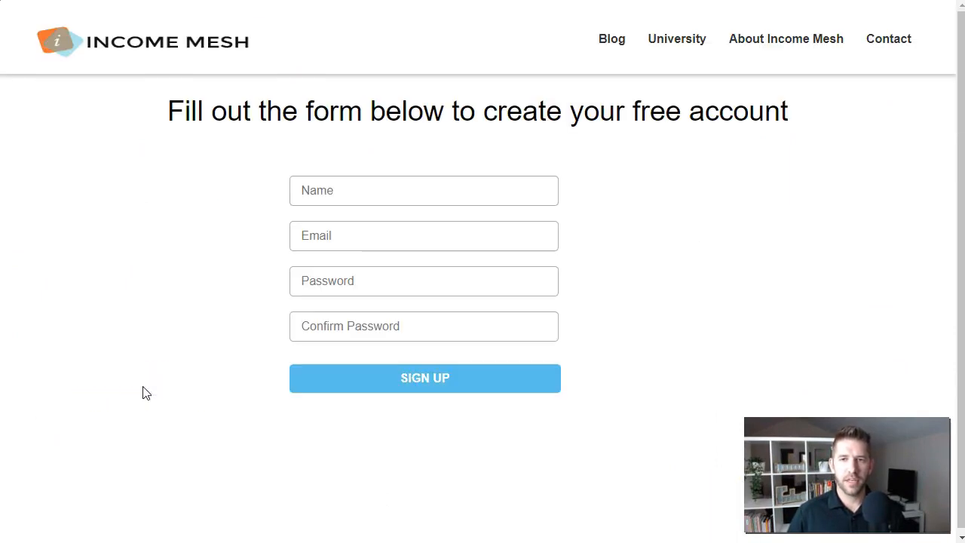
left_click_drag(166, 116, 812, 109)
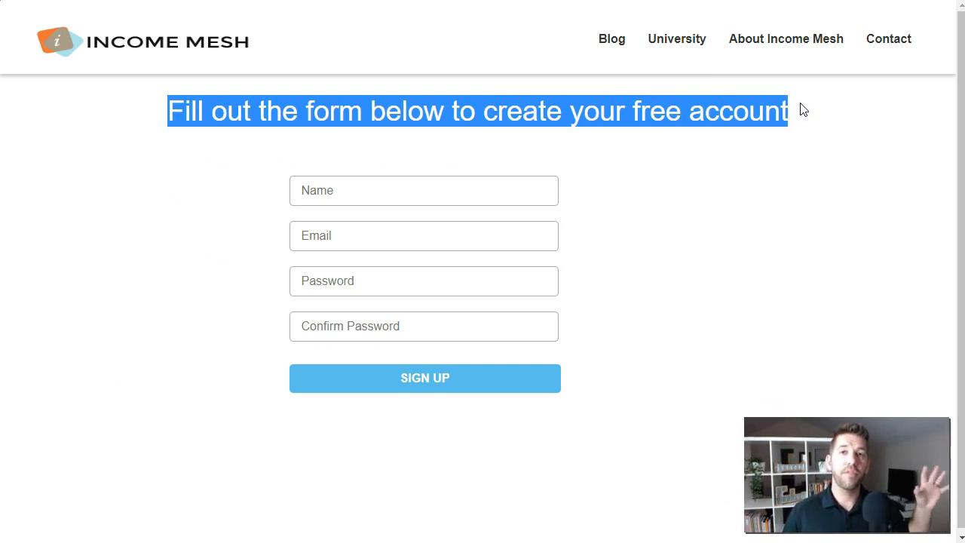
left_click(638, 193)
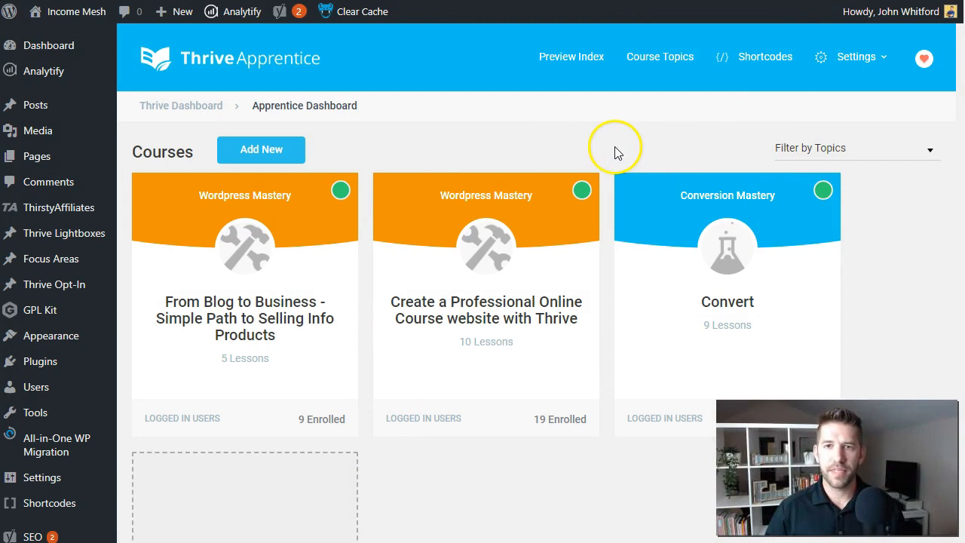
Create a new page titled 'Custom Registration Page for Apprentice' and let it save as a draft
mouse_move(162, 12)
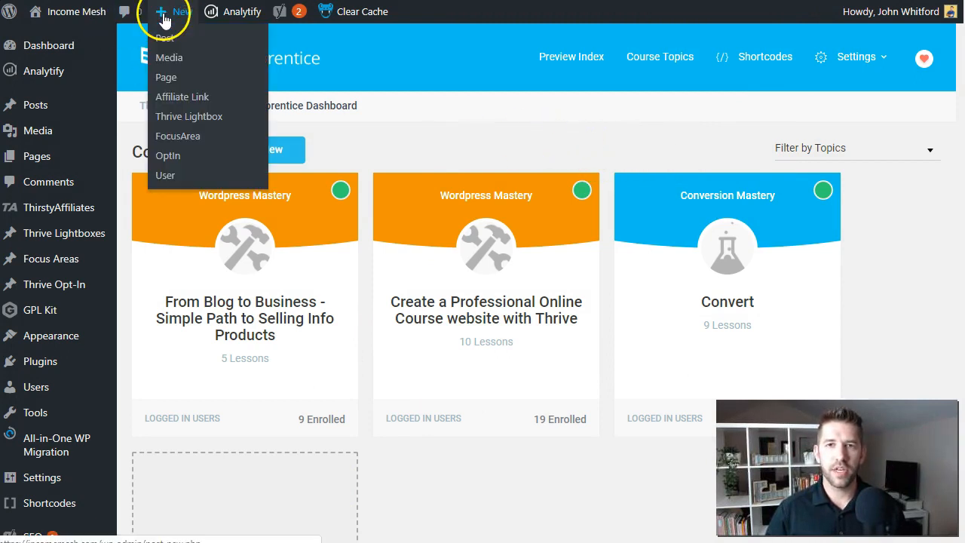
left_click(165, 77)
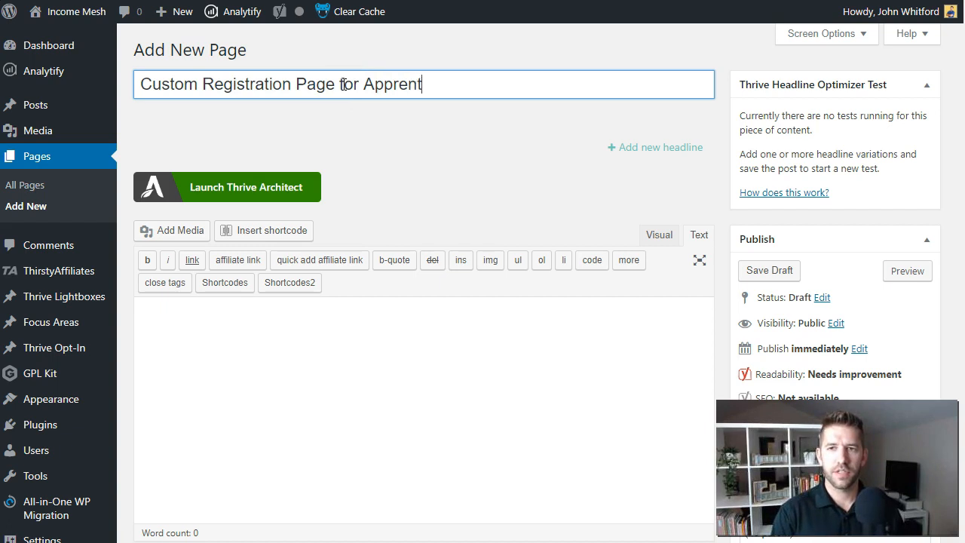
left_click(502, 146)
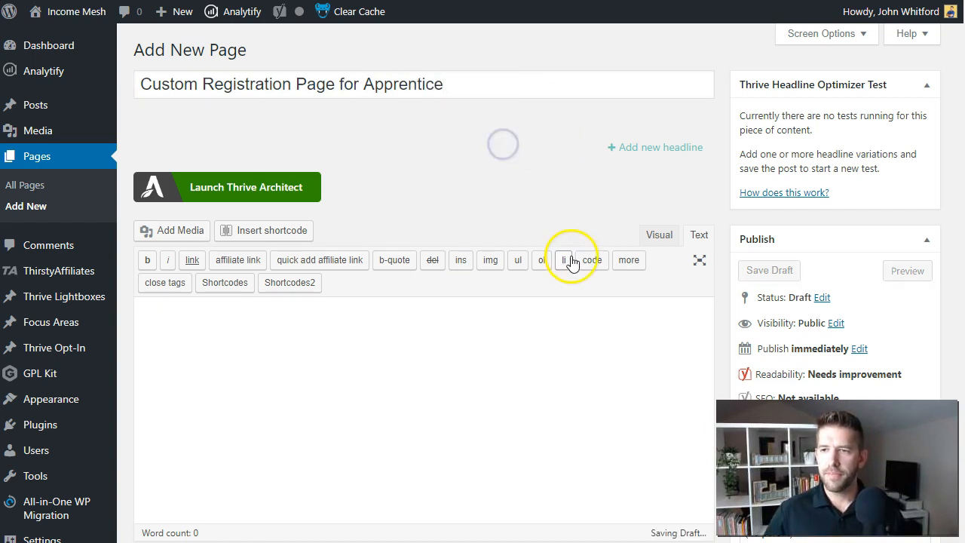
scroll(620, 370, "down", 4)
scroll(654, 337, "down", 4)
scroll(648, 334, "up", 8)
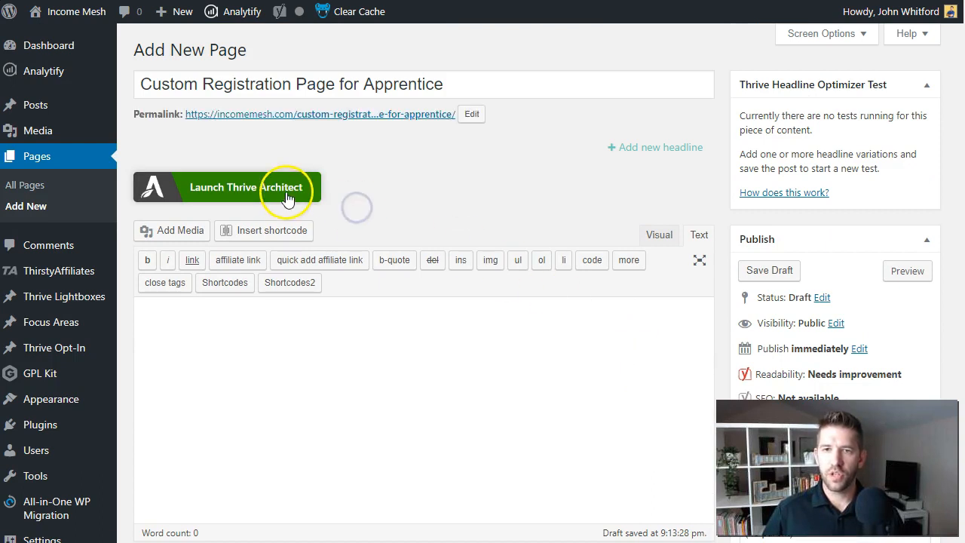
Launch Thrive Architect on the new page and bring up the landing page template list
left_click(274, 194)
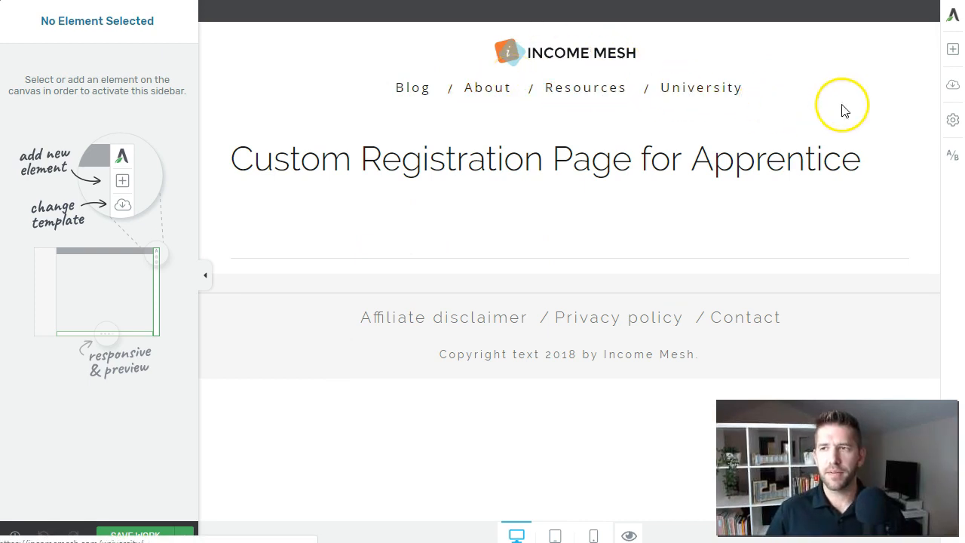
left_click(953, 89)
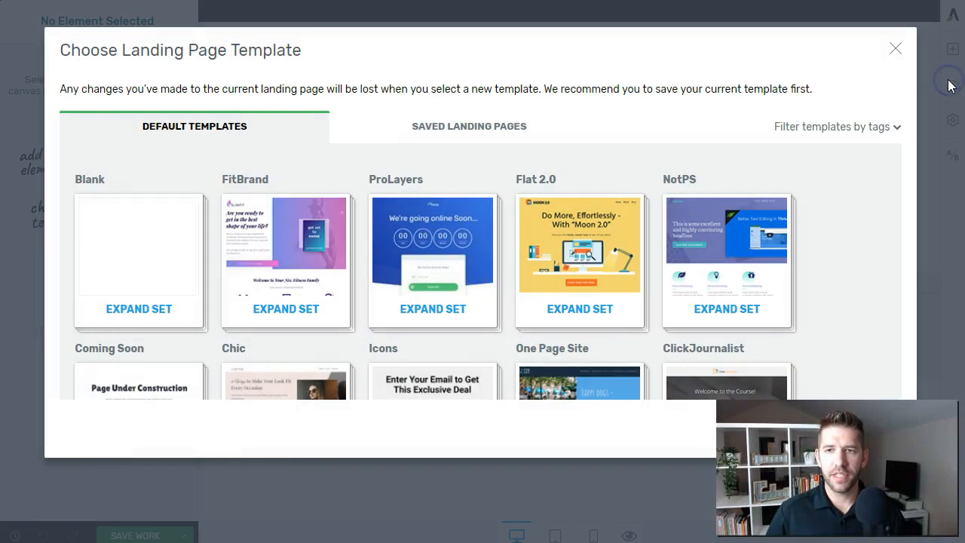
Expand the Atomic template set and apply the Atomic Lead Generation Page template
scroll(422, 219, "down", 3)
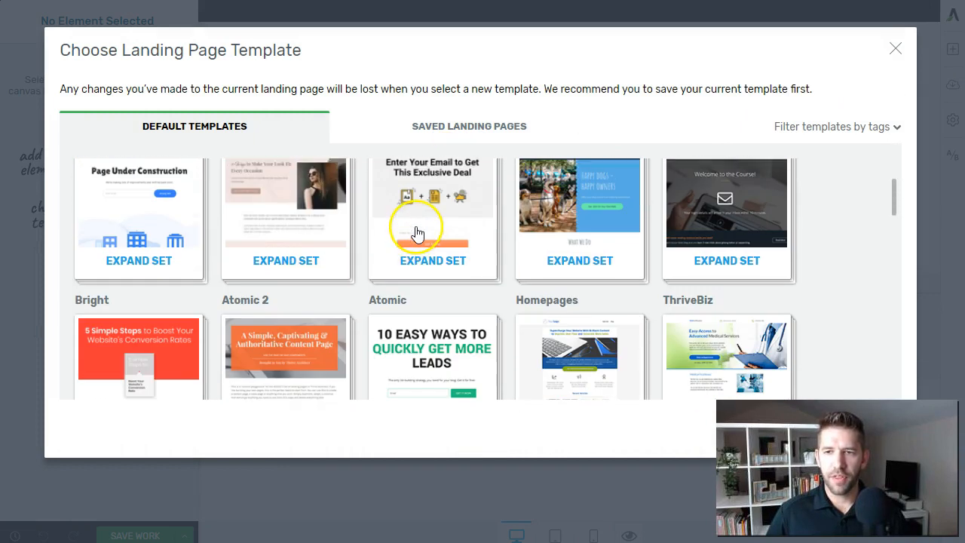
scroll(438, 213, "down", 1)
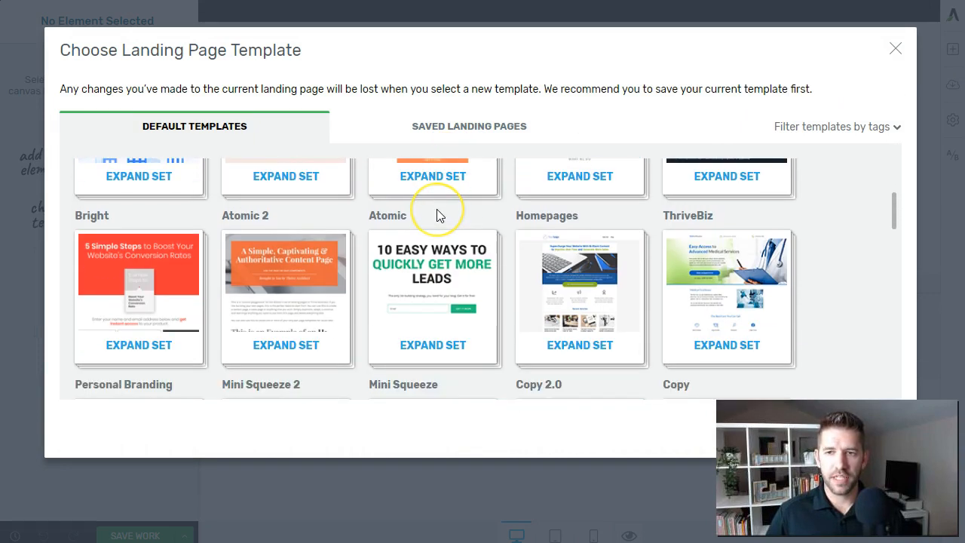
scroll(436, 209, "down", 1)
left_click(442, 209)
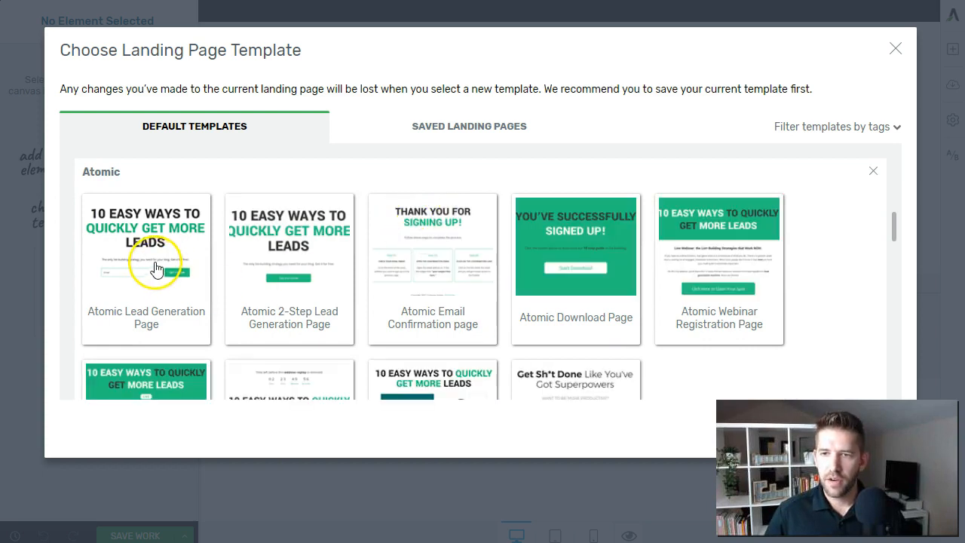
scroll(156, 267, "down", 3)
scroll(129, 269, "up", 2)
left_click(167, 230)
scroll(189, 287, "up", 2)
scroll(173, 320, "down", 1)
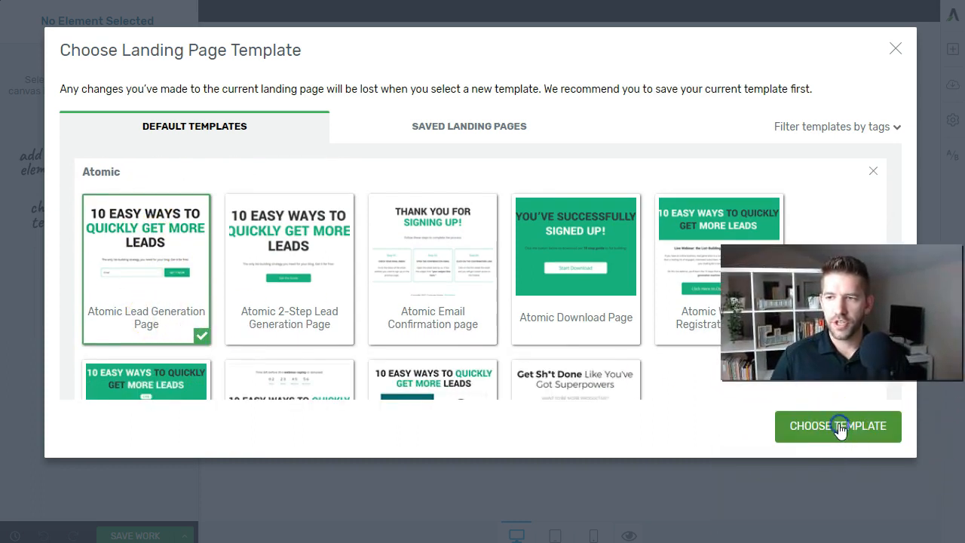
left_click(818, 424)
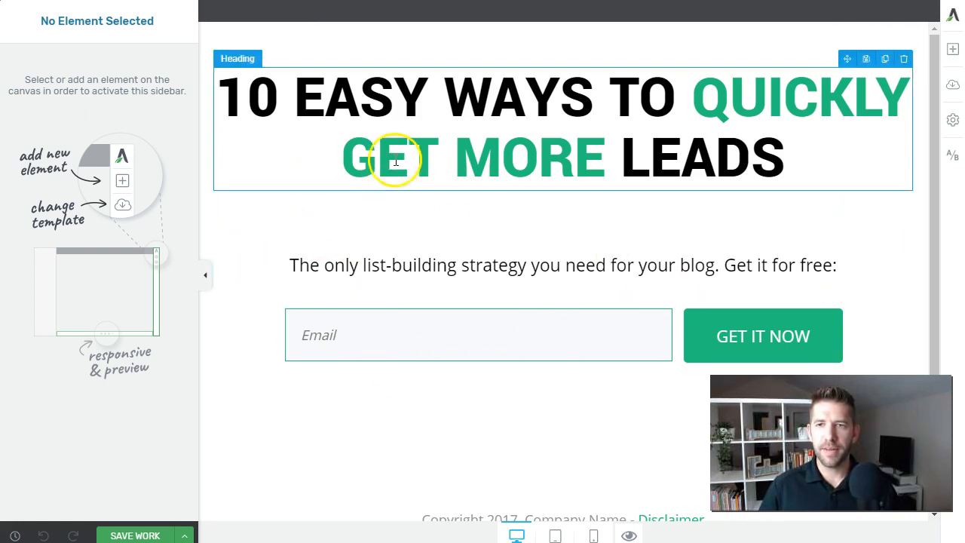
Reword the heading to 'SIGN UP BELOW TO GET FREE INSTANT ACCESS' with the second line orange
triple_click(322, 125)
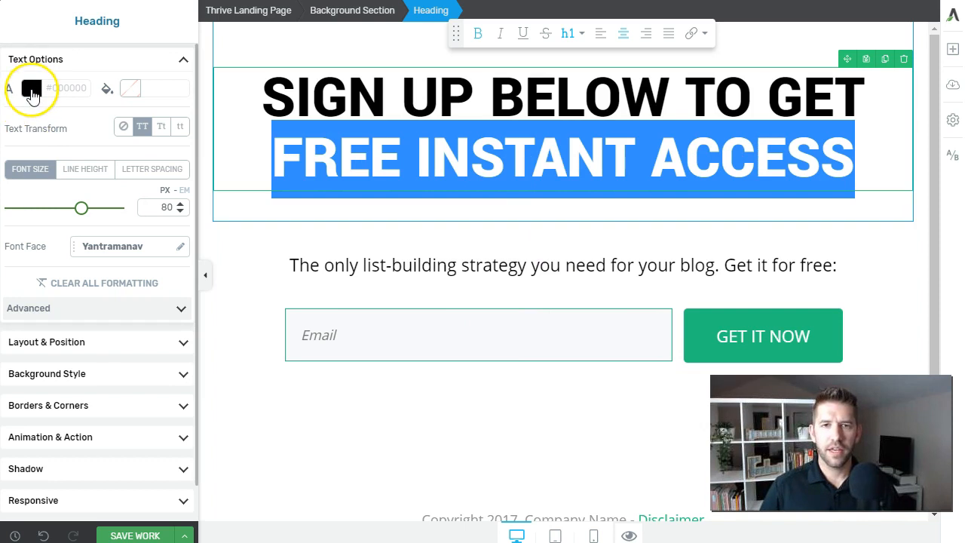
left_click(30, 89)
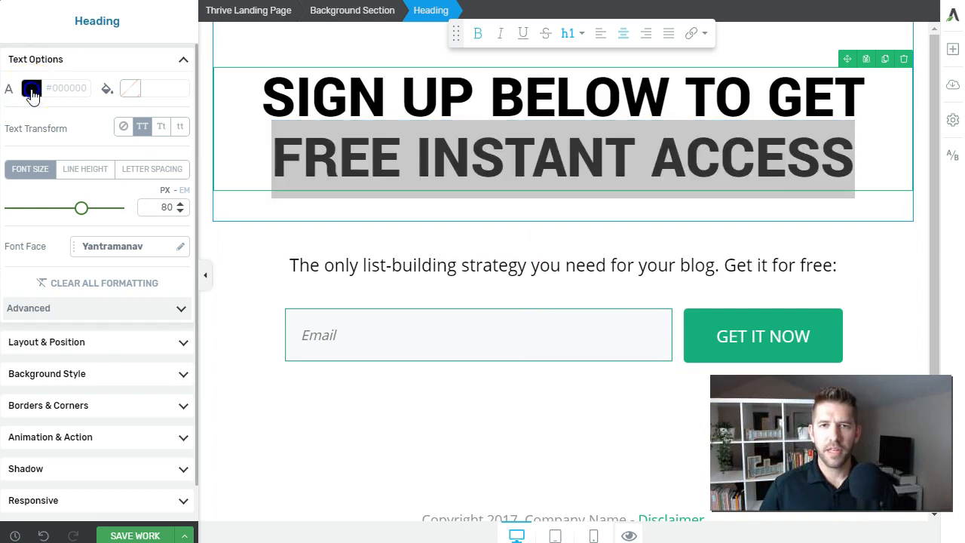
left_click(71, 330)
left_click(172, 401)
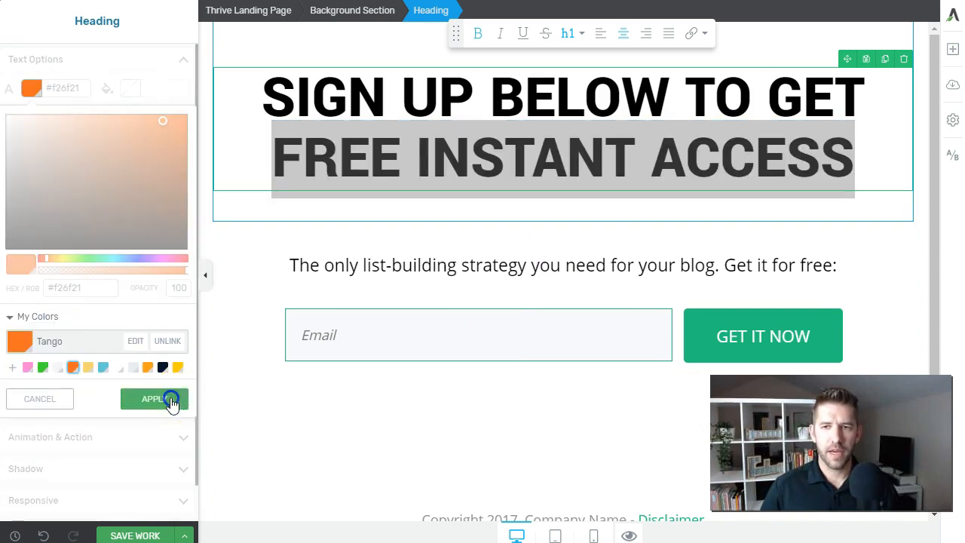
left_click(411, 341)
Replace the subtitle with 'Premium Courses - Free for a limited time'
left_click(491, 239)
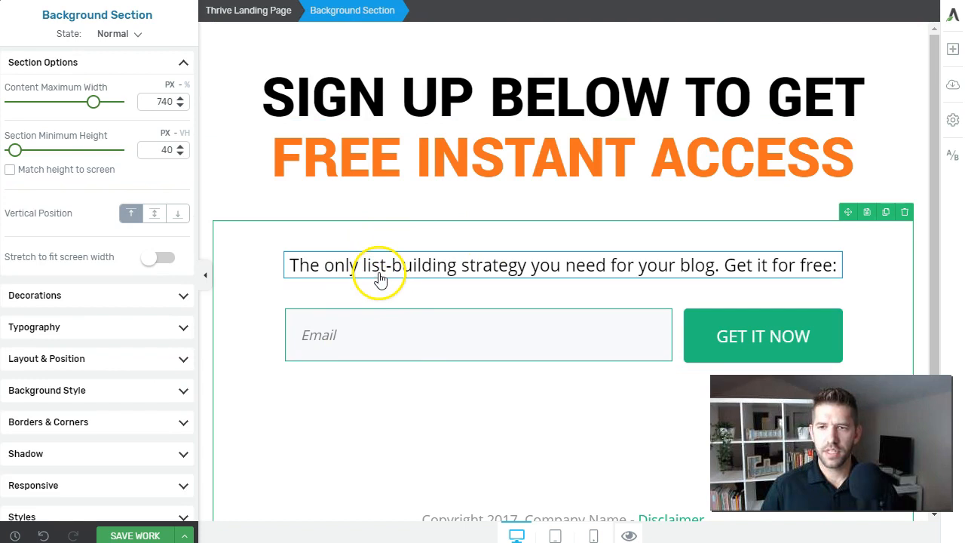
triple_click(370, 273)
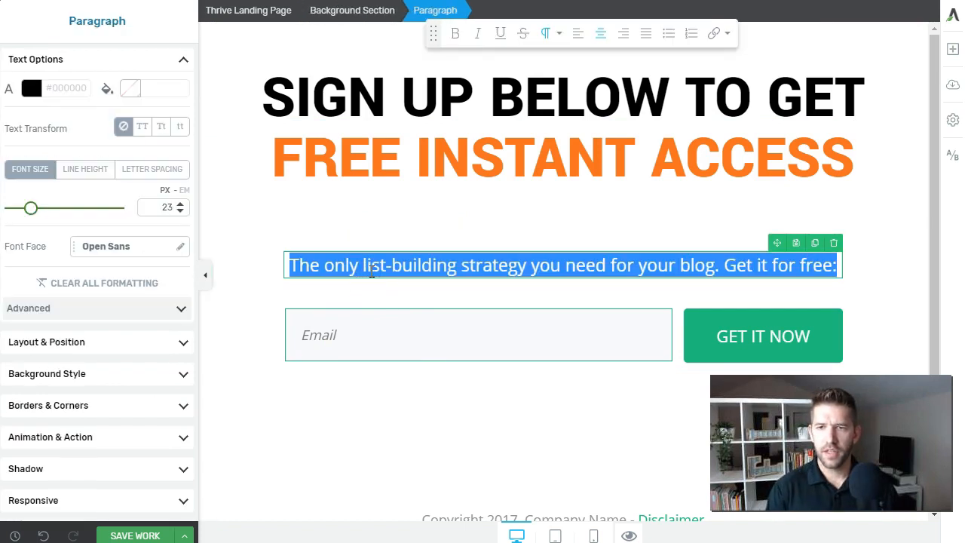
type("Premium Courses - Free for a limited time")
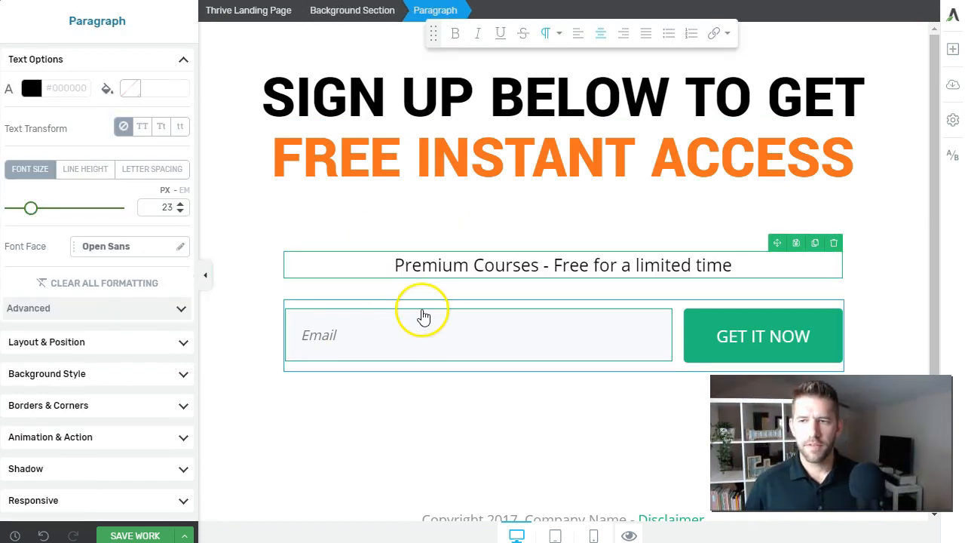
left_click(461, 313)
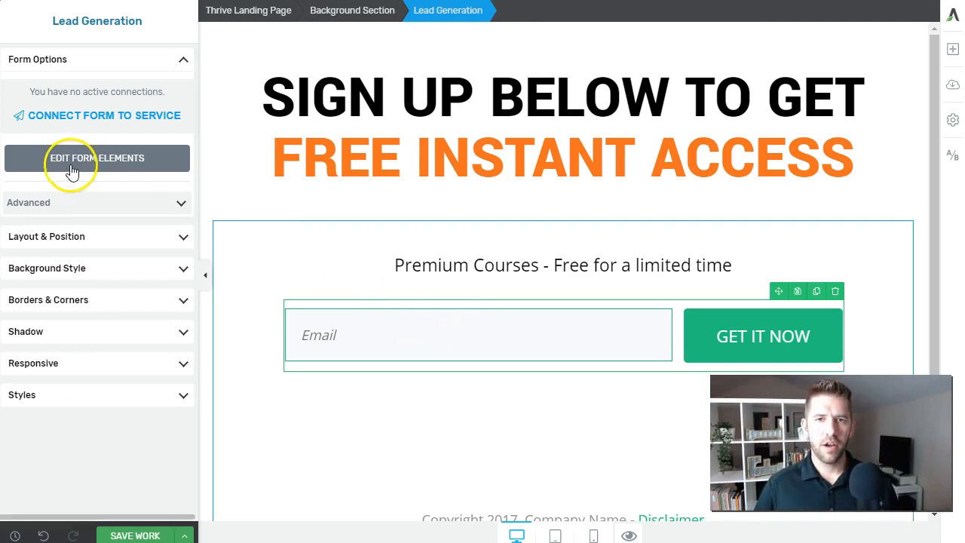
Connect the opt-in form to MailerLite's Generic Subscriber list with a required Email field
left_click(124, 120)
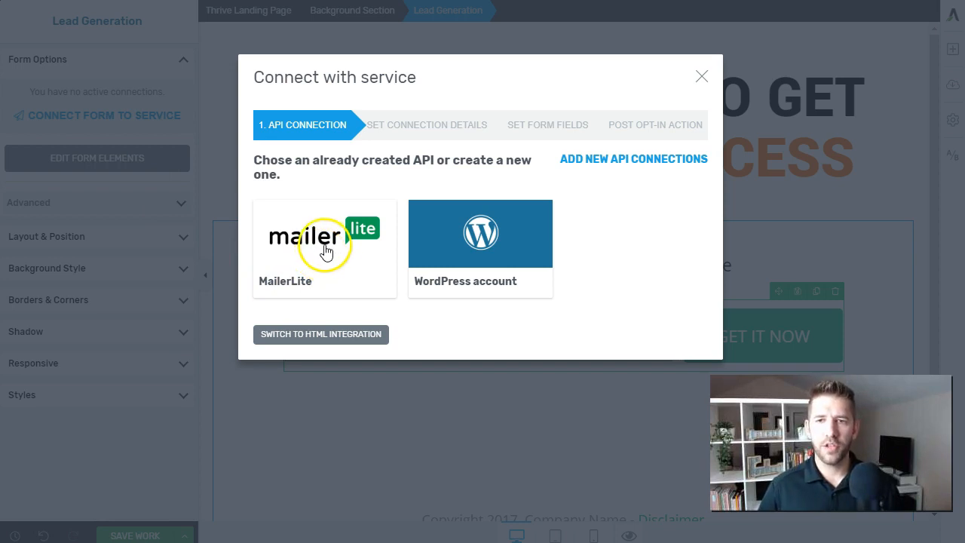
left_click(326, 251)
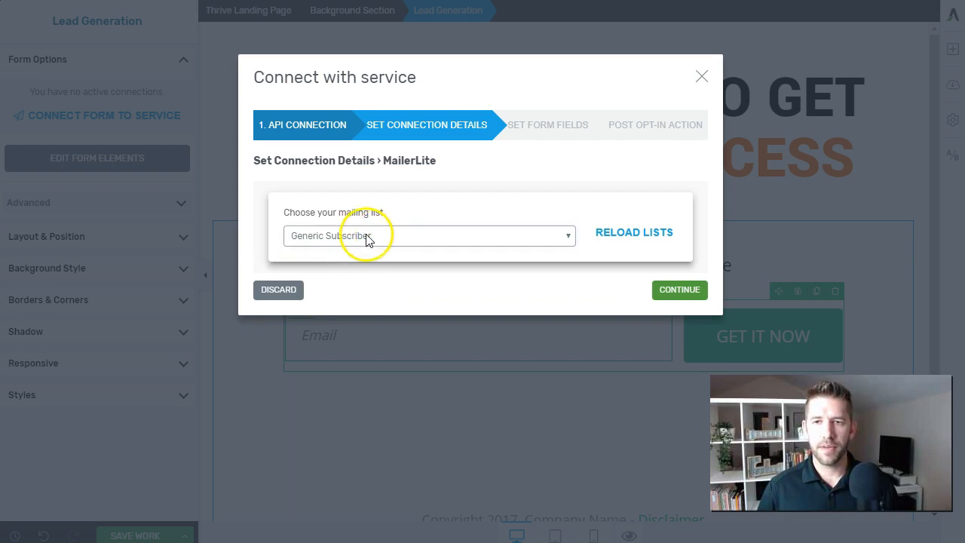
left_click(687, 294)
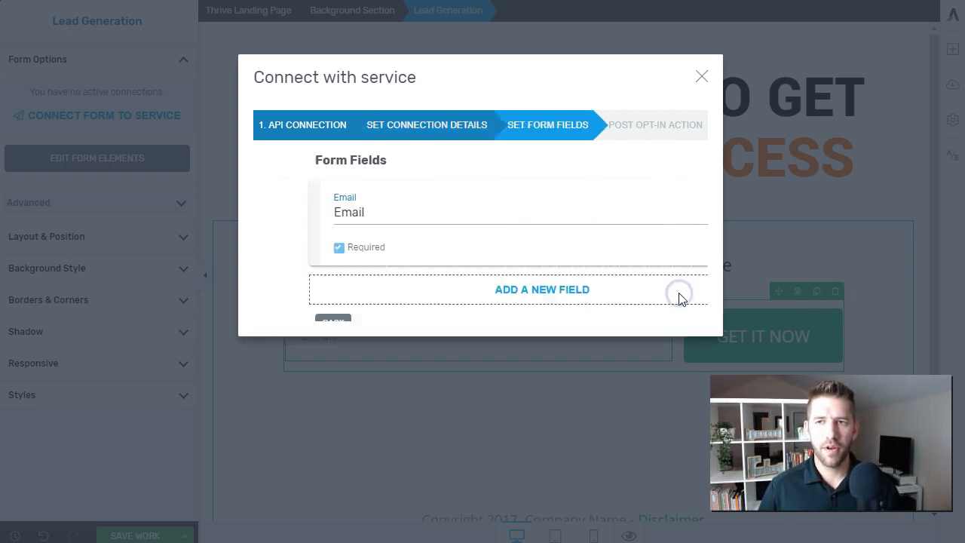
left_click(457, 223)
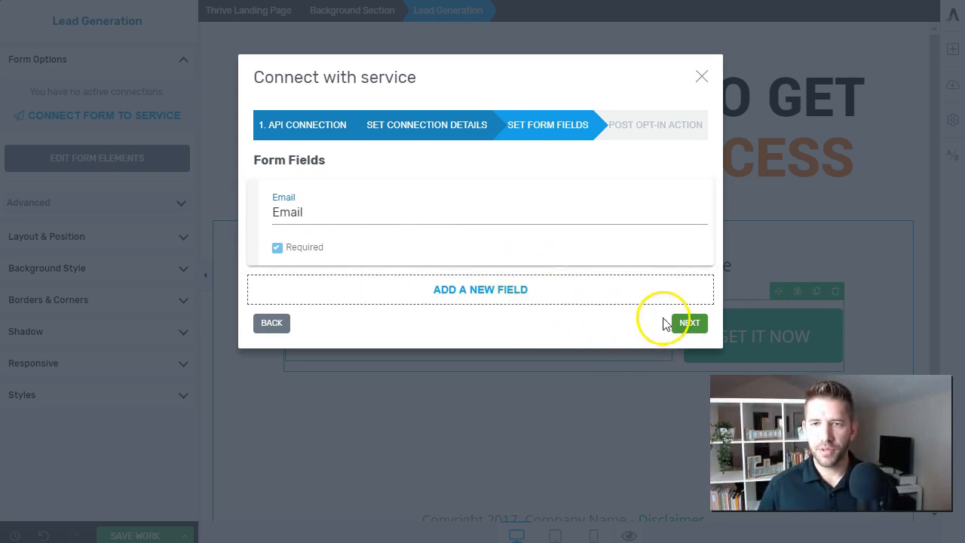
left_click(687, 323)
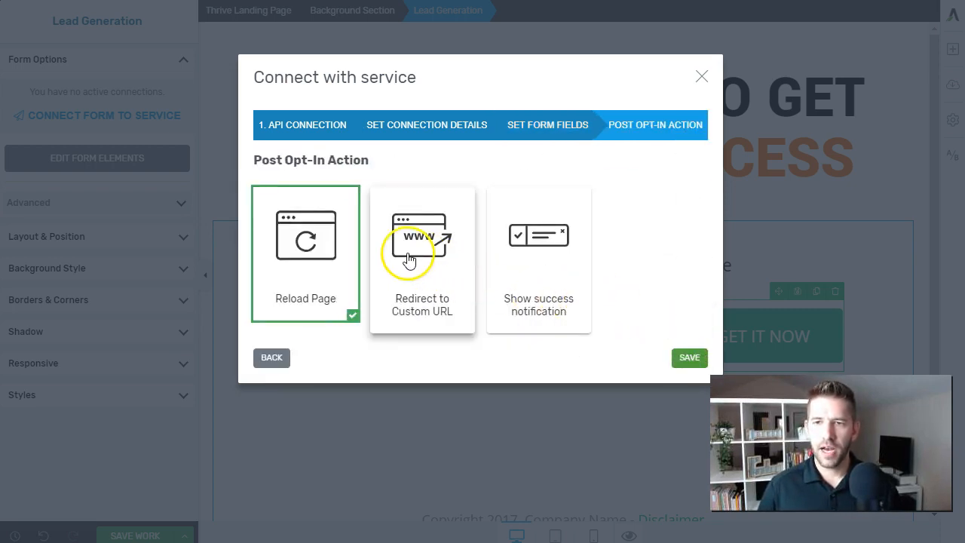
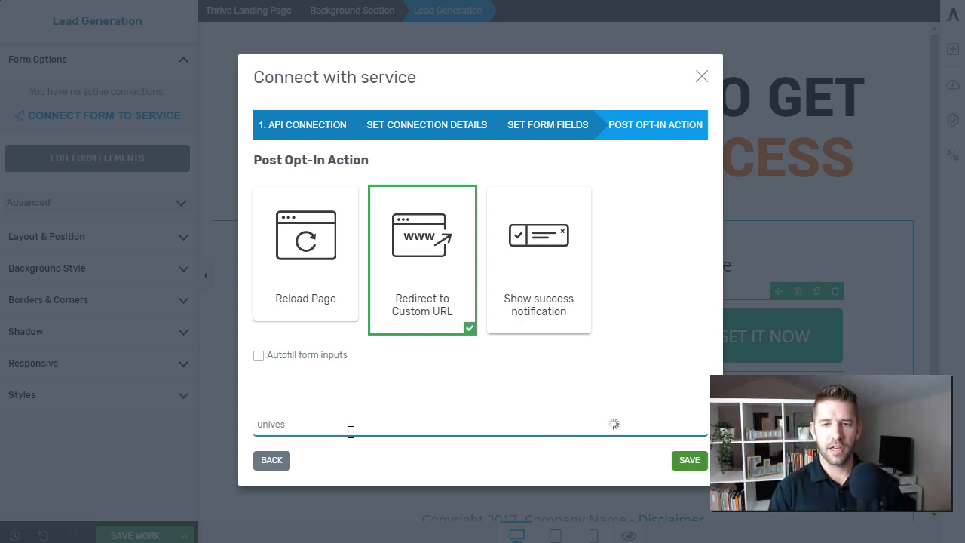
left_click(328, 489)
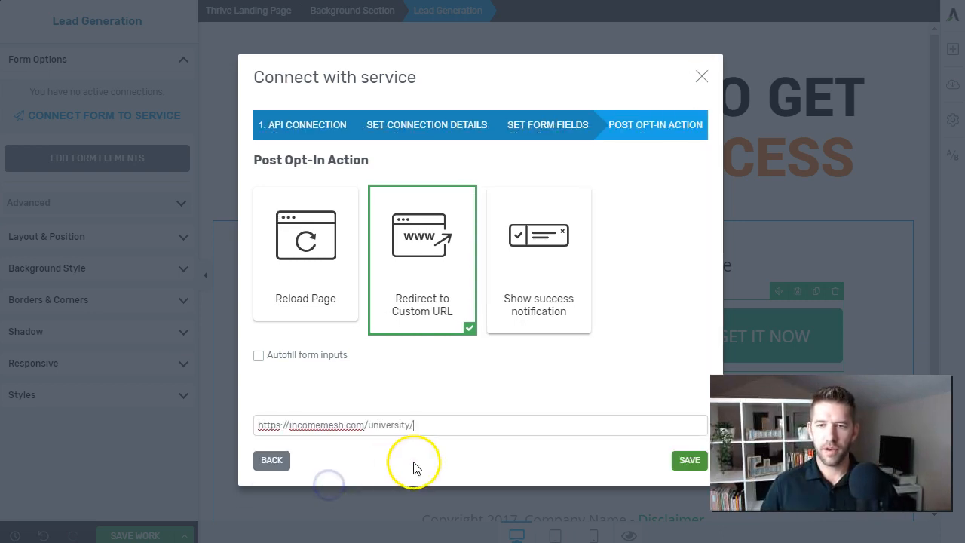
left_click(689, 462)
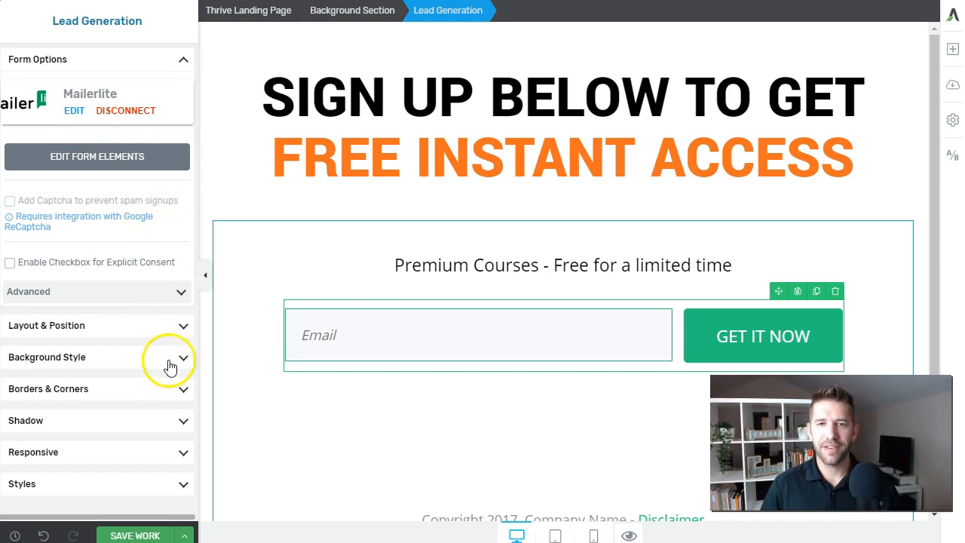
Reopen the MailerLite connection and return to API Connection to add a new one
left_click(71, 111)
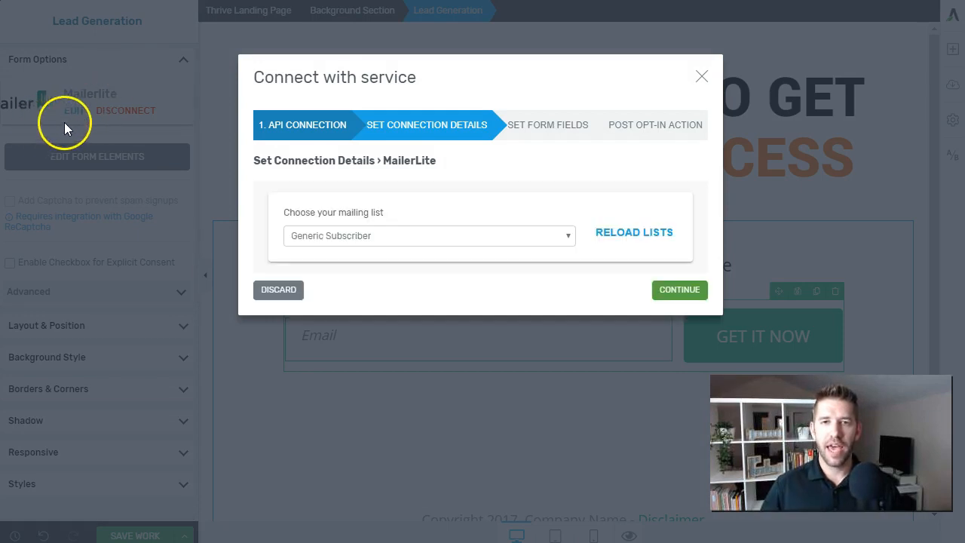
left_click(325, 134)
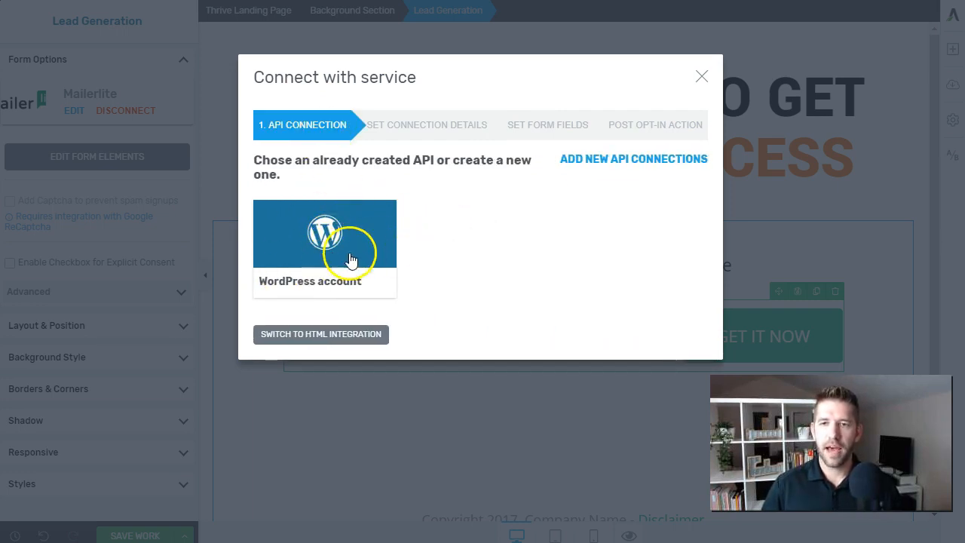
left_click(586, 160)
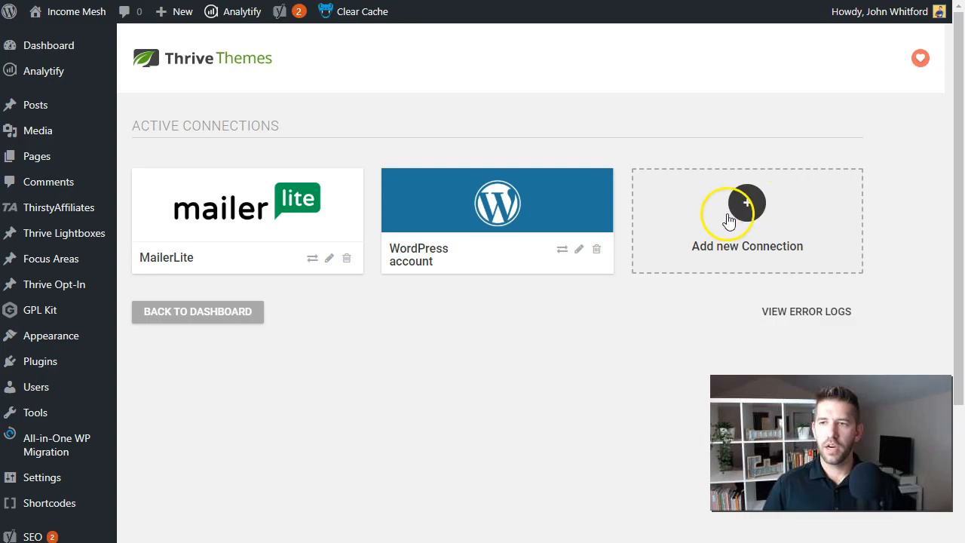
Browse the Thrive Dashboard app list for a new connection, closing it without choosing an app
left_click(730, 211)
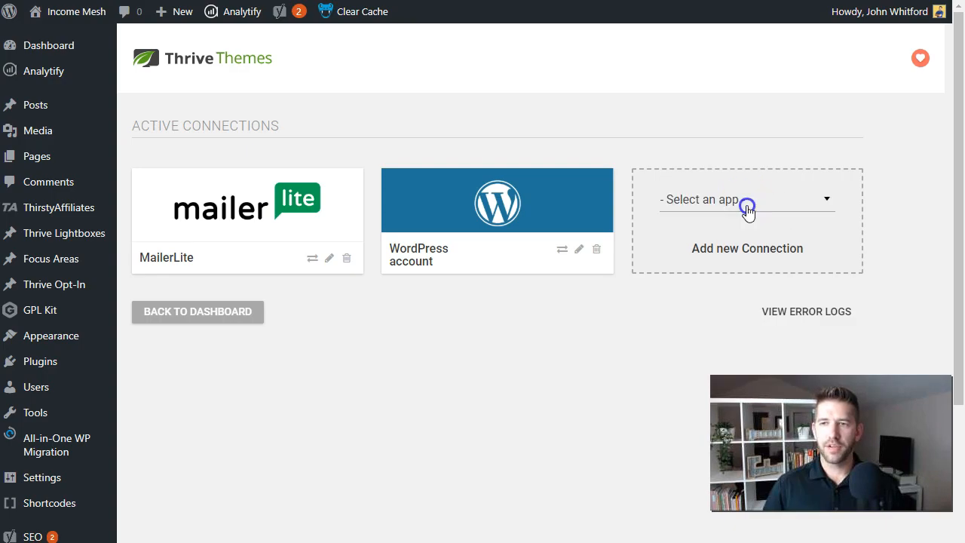
left_click(746, 211)
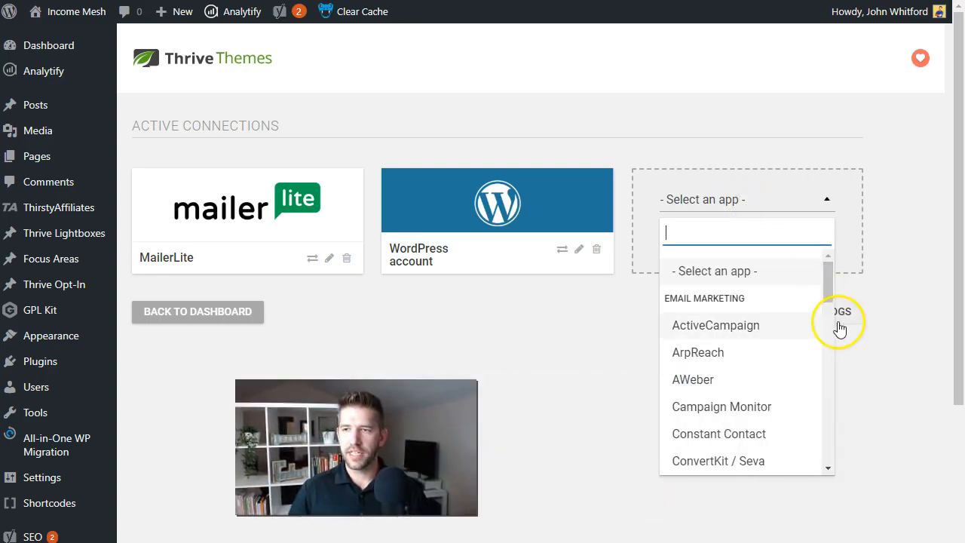
left_click_drag(831, 295, 820, 456)
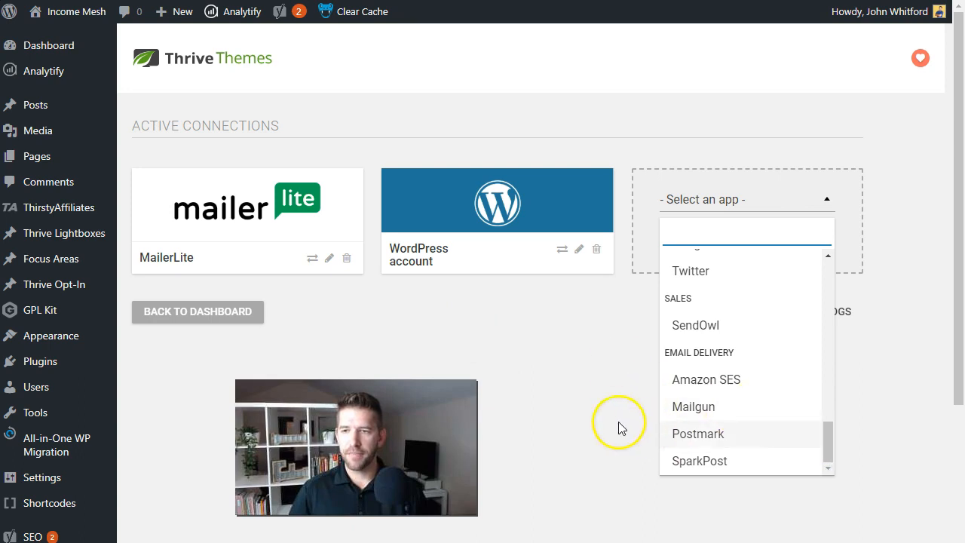
scroll(713, 339, "up", 3)
scroll(716, 350, "up", 5)
left_click(543, 324)
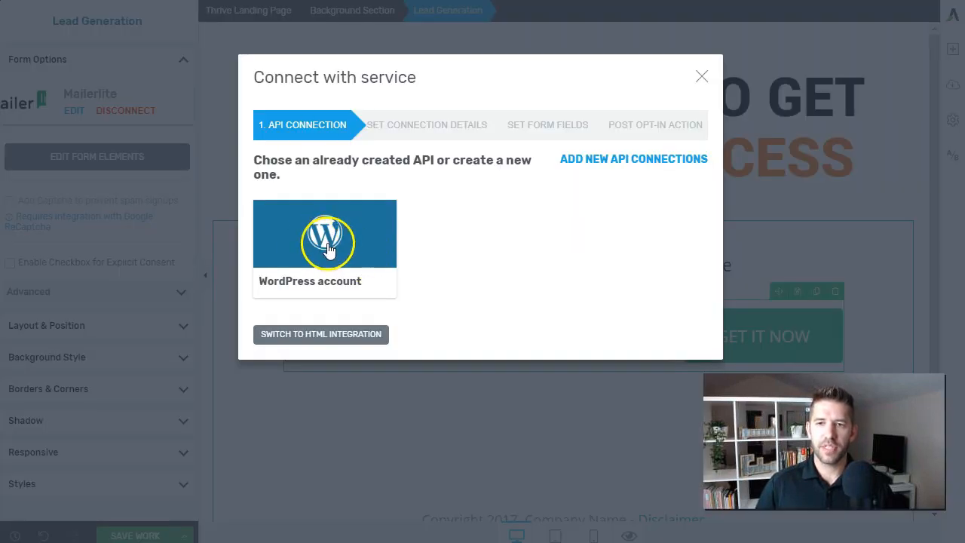
Connect the form to the WordPress account with the Subscriber role
left_click(359, 257)
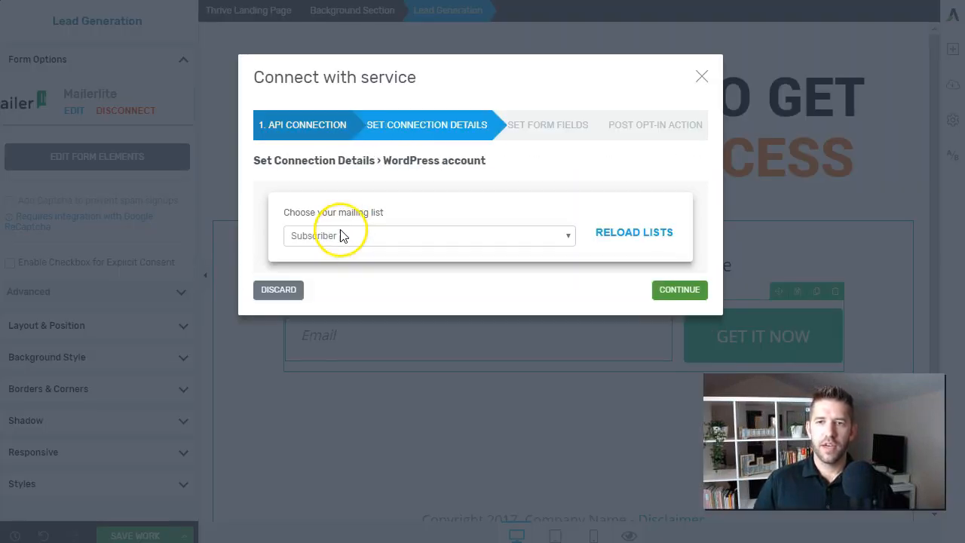
left_click(360, 235)
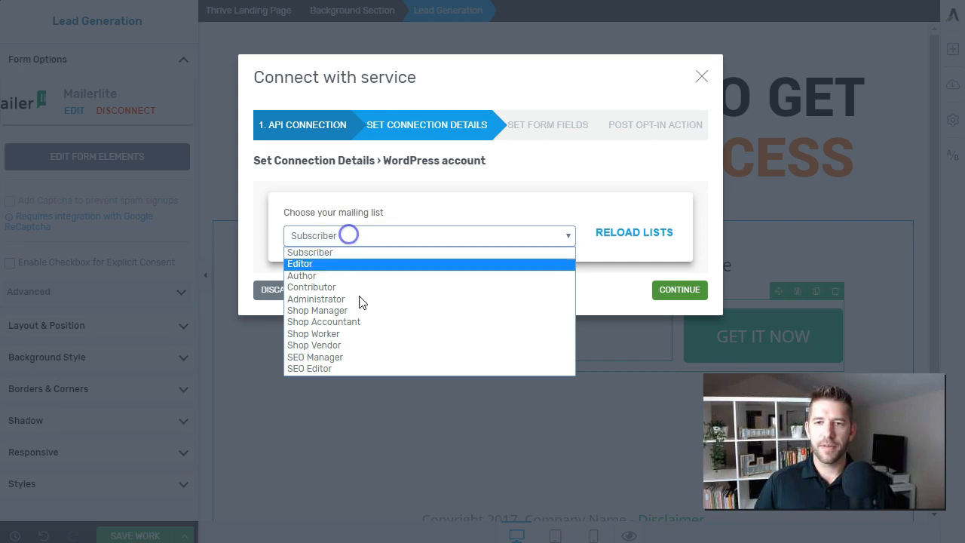
left_click(341, 252)
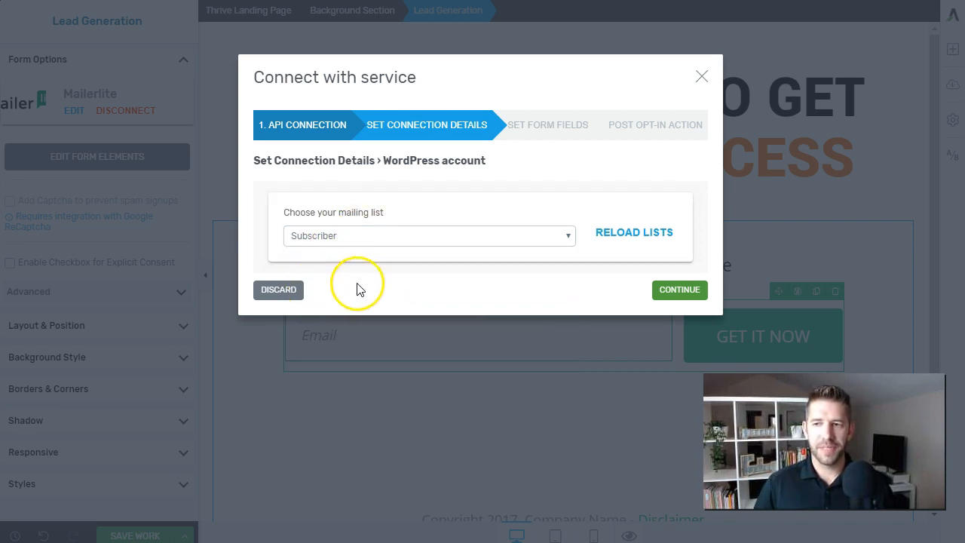
left_click(690, 294)
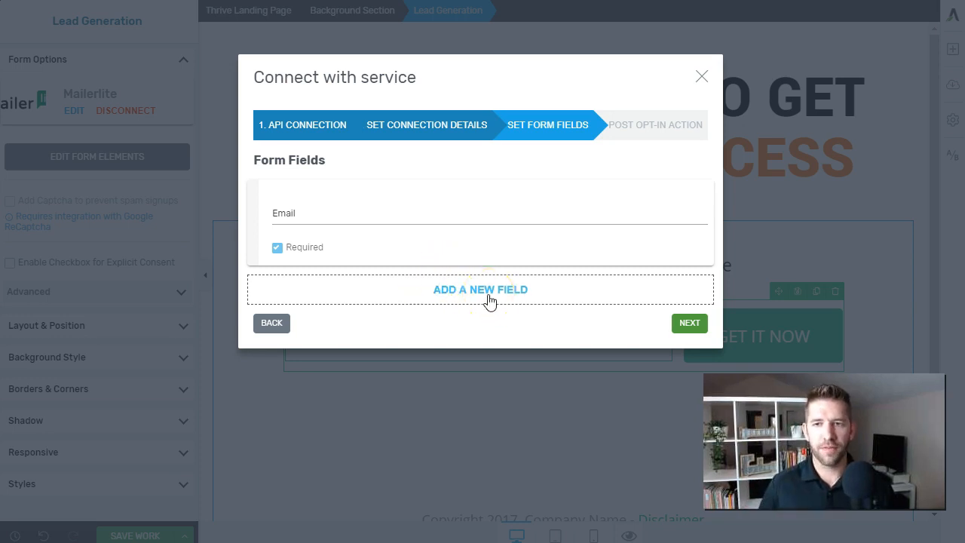
Add required Password and Confirm password fields to the form
left_click(486, 297)
left_click(484, 293)
left_click(478, 343)
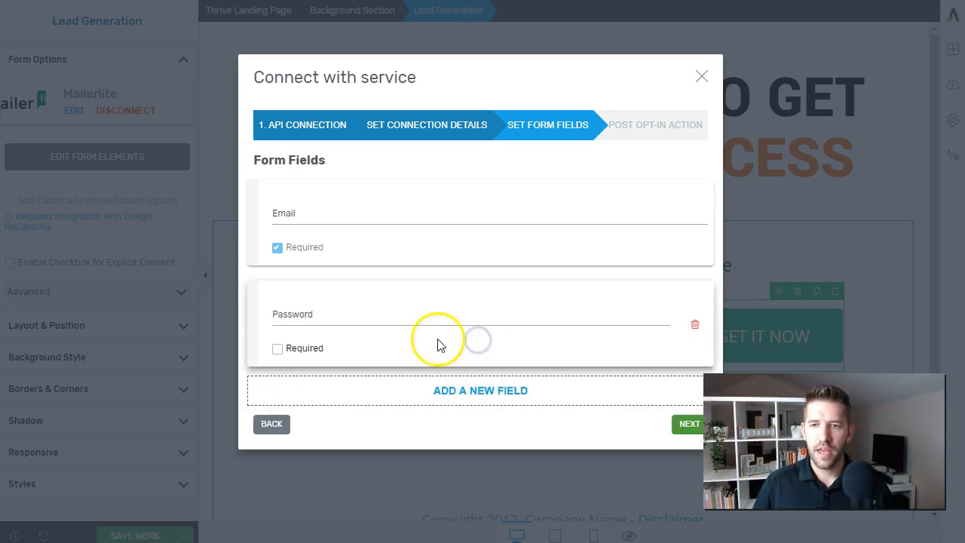
left_click(470, 392)
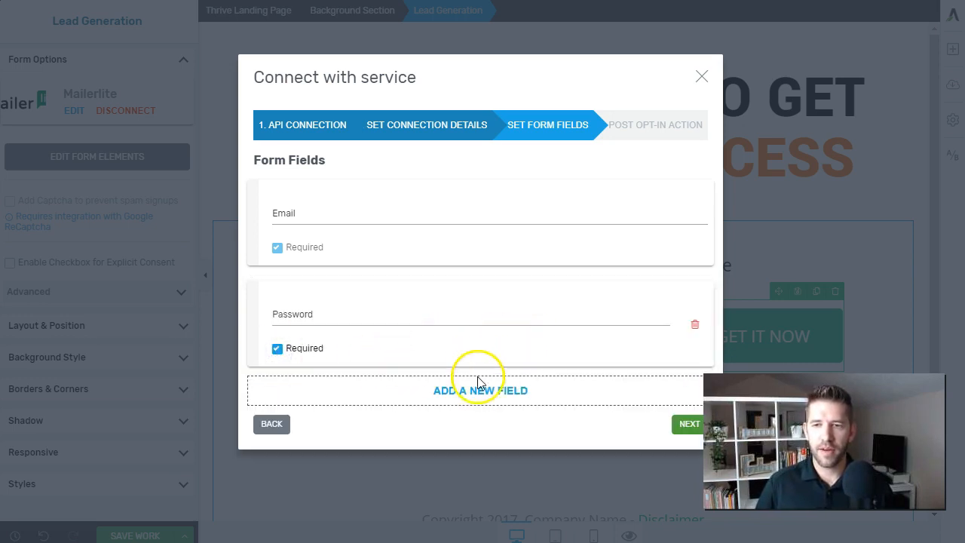
left_click(468, 390)
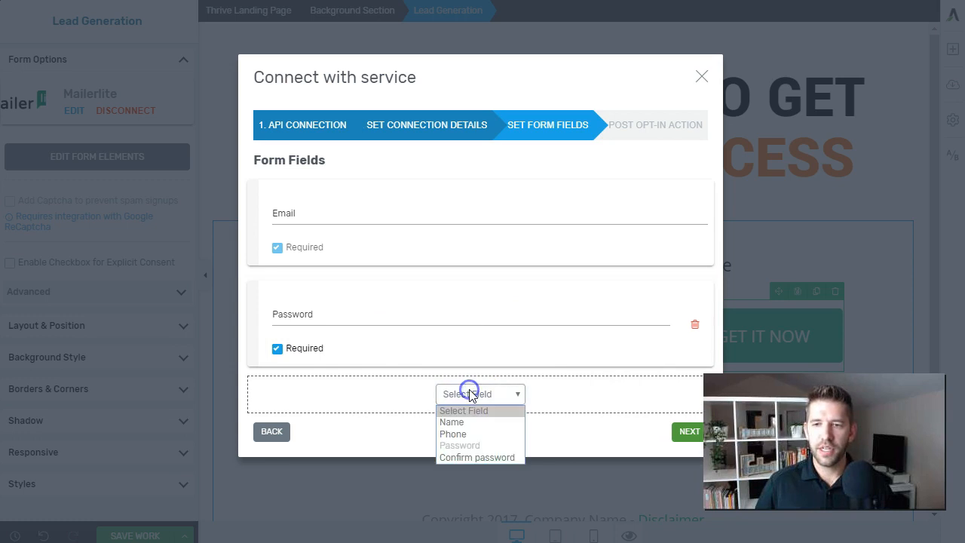
left_click(462, 457)
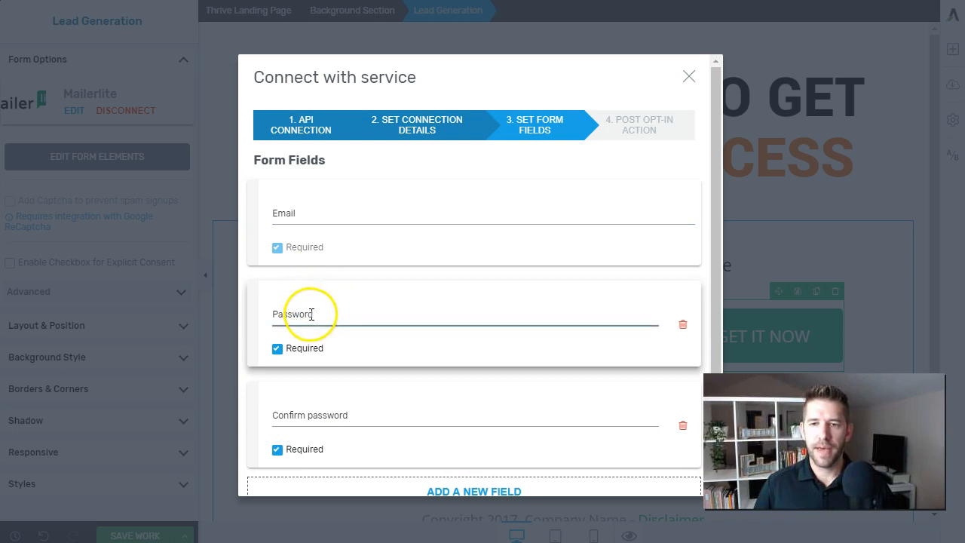
scroll(398, 437, "down", 2)
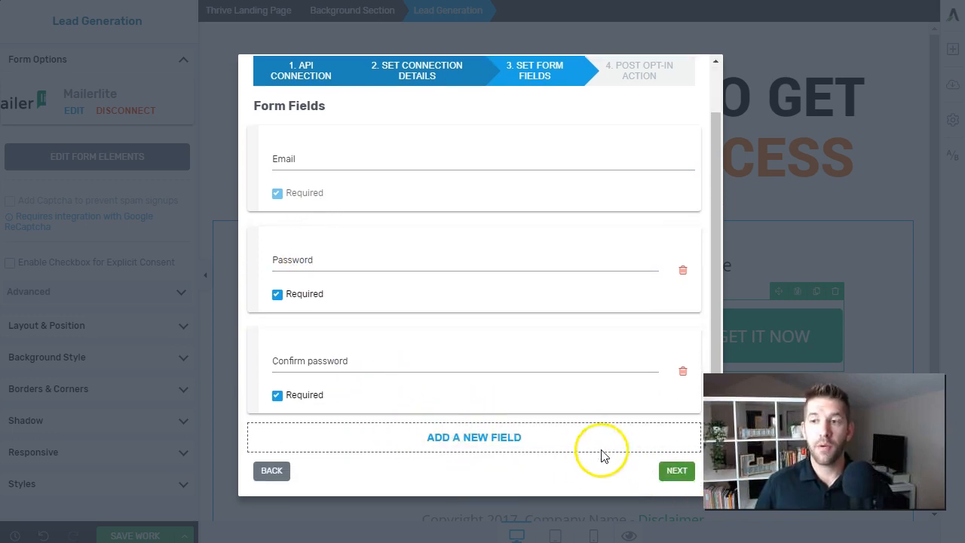
left_click(676, 472)
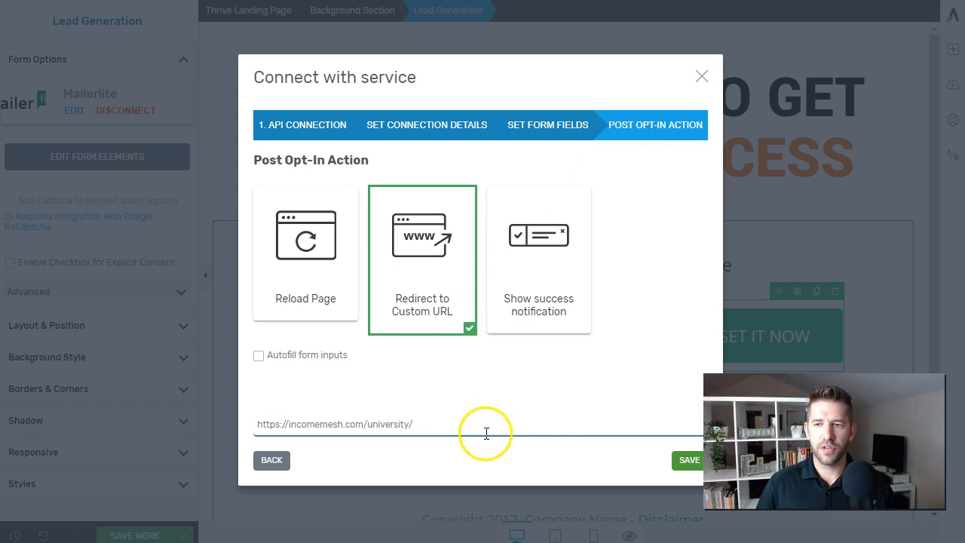
Save the WordPress connection, then stack Password and Confirm password beneath the Email field
left_click(688, 461)
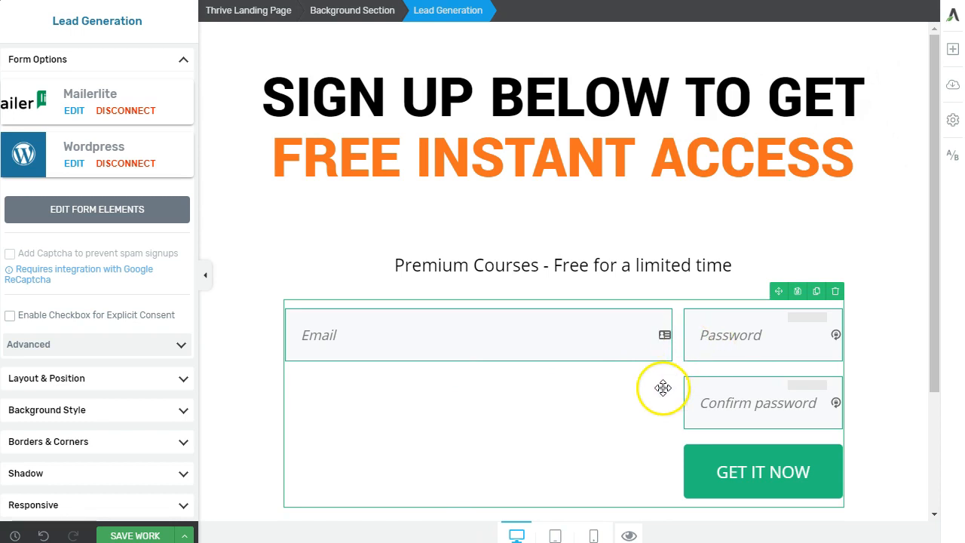
left_click(106, 220)
left_click(783, 346)
left_click_drag(731, 348, 522, 362)
left_click(712, 360)
mouse_move(739, 340)
left_mouse_down()
mouse_move(784, 338)
mouse_move(433, 427)
left_mouse_up()
left_click(758, 355)
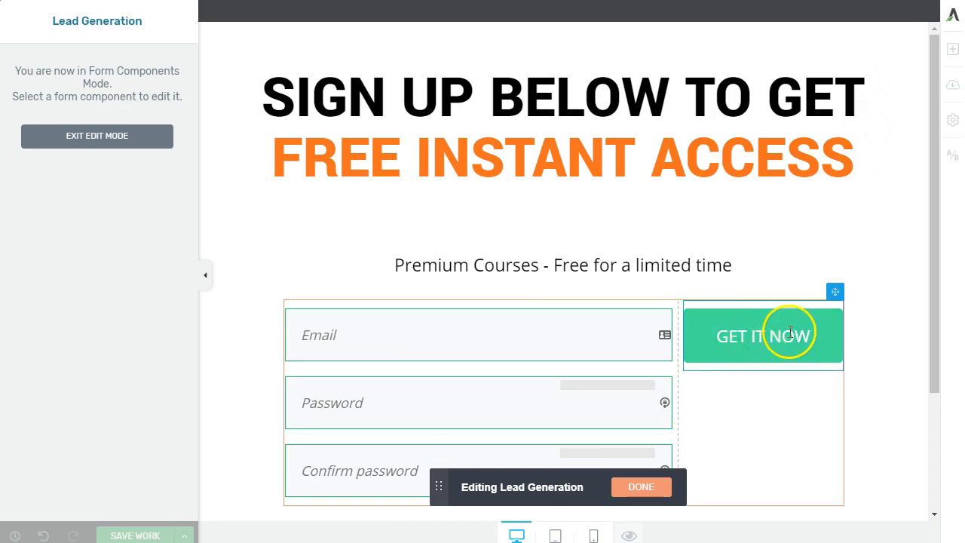
Move the GET IT NOW button below Confirm password and delete the empty right column
left_click(803, 319)
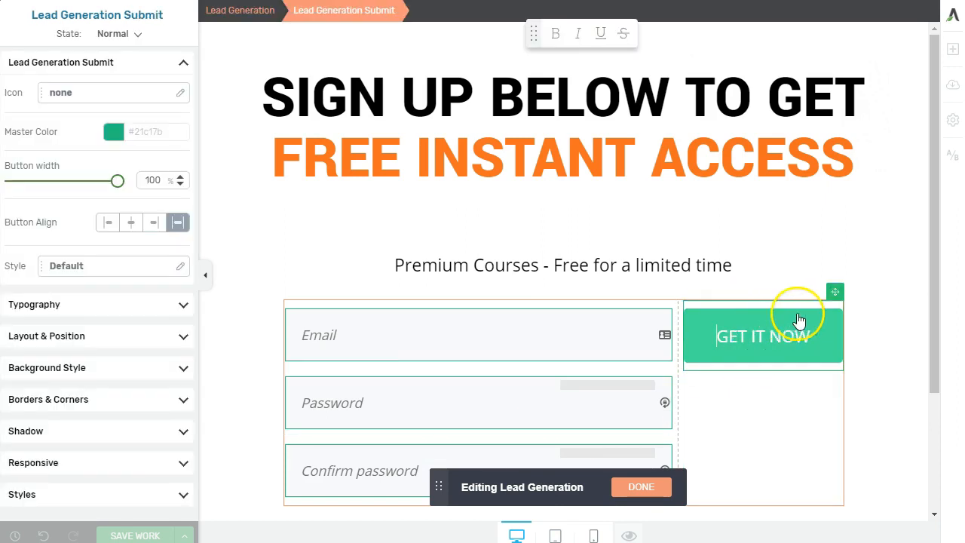
mouse_move(834, 291)
left_mouse_down()
mouse_move(430, 478)
mouse_move(432, 392)
left_mouse_up()
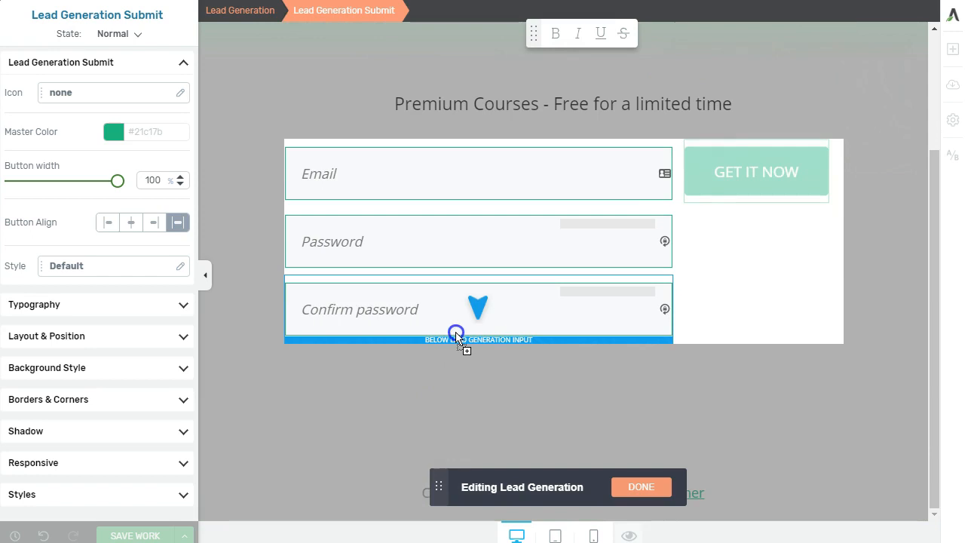
left_click_drag(456, 336, 455, 332)
left_click(746, 289)
right_click(786, 324)
key("Escape")
left_click(835, 207)
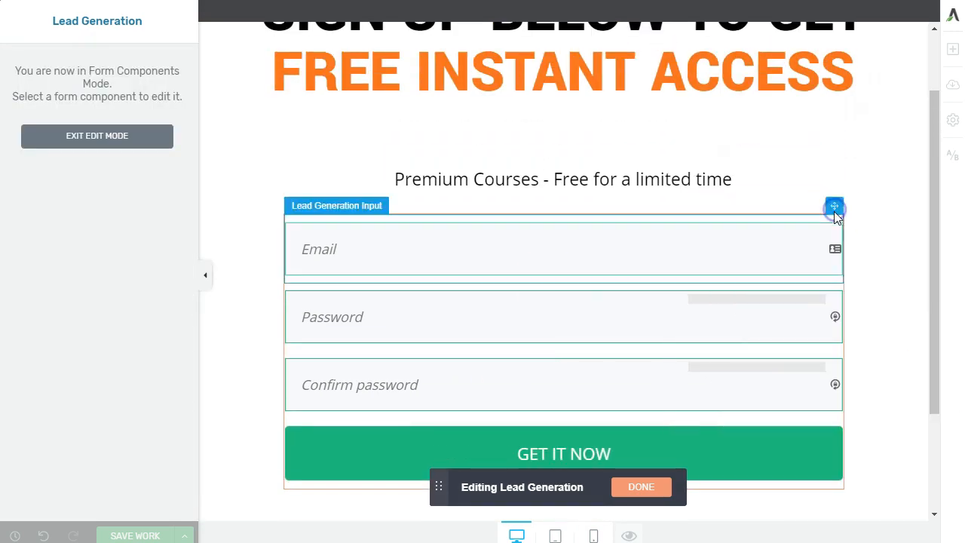
scroll(852, 395, "up", 1)
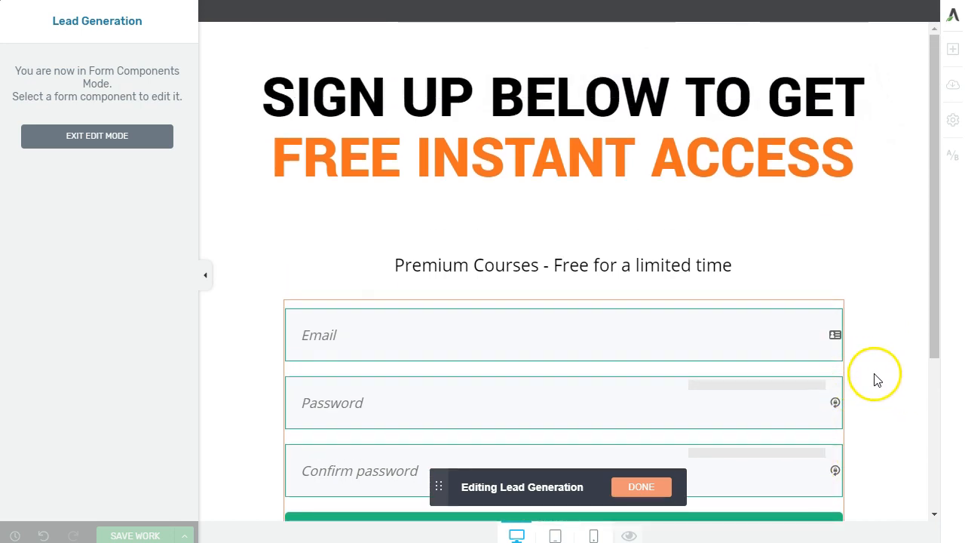
scroll(874, 377, "down", 2)
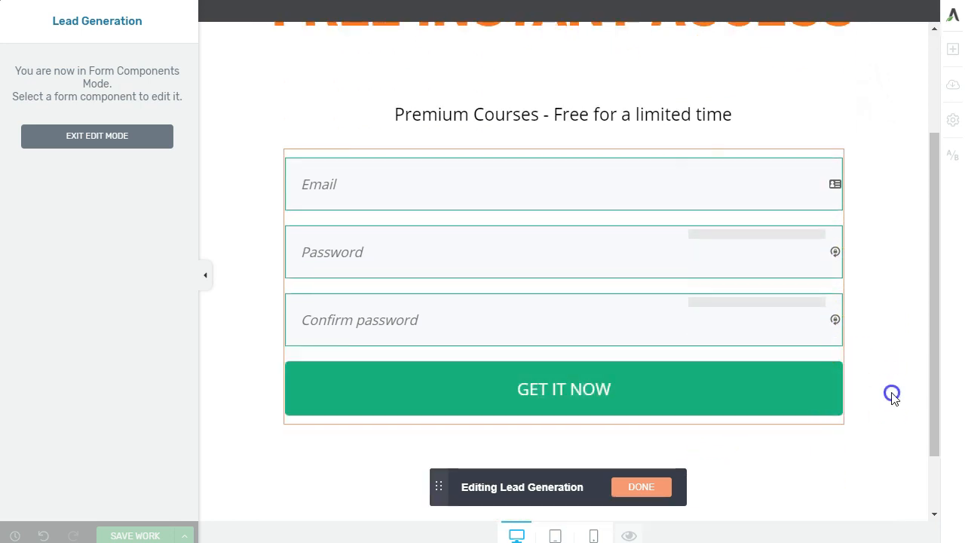
Set the GET IT NOW button's master colour to saved orange #f26f21 and finish form editing
left_click(757, 407)
scroll(758, 419, "up", 1)
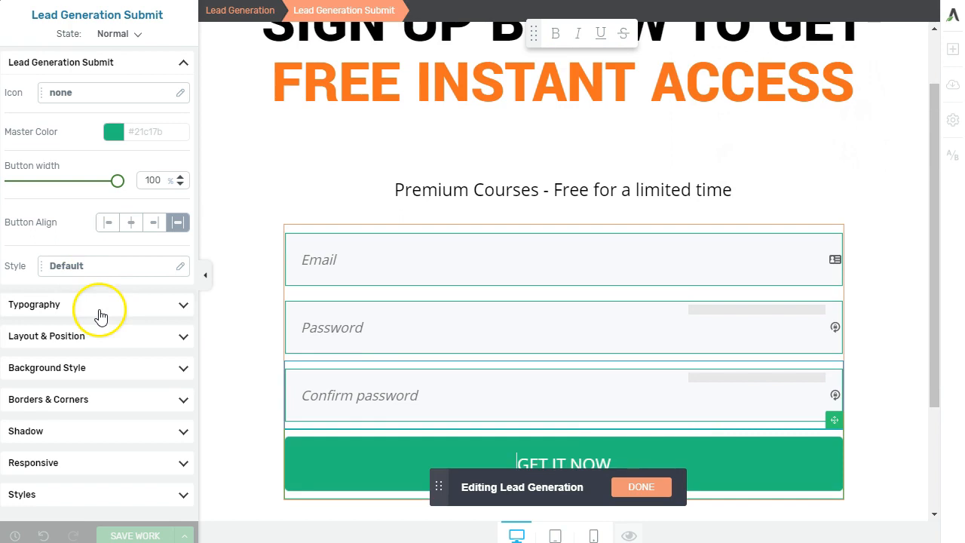
scroll(490, 379, "up", 1)
left_click(113, 131)
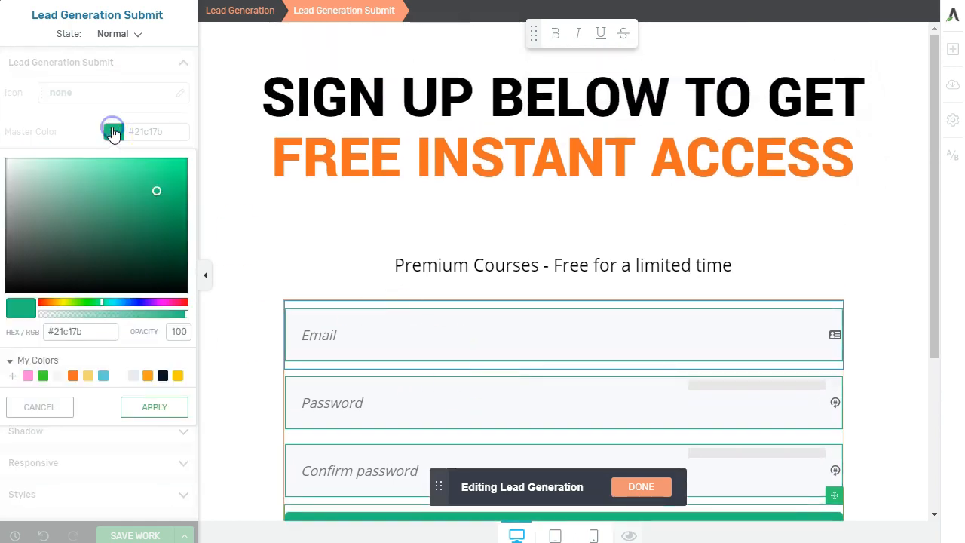
left_click(72, 375)
left_click(136, 408)
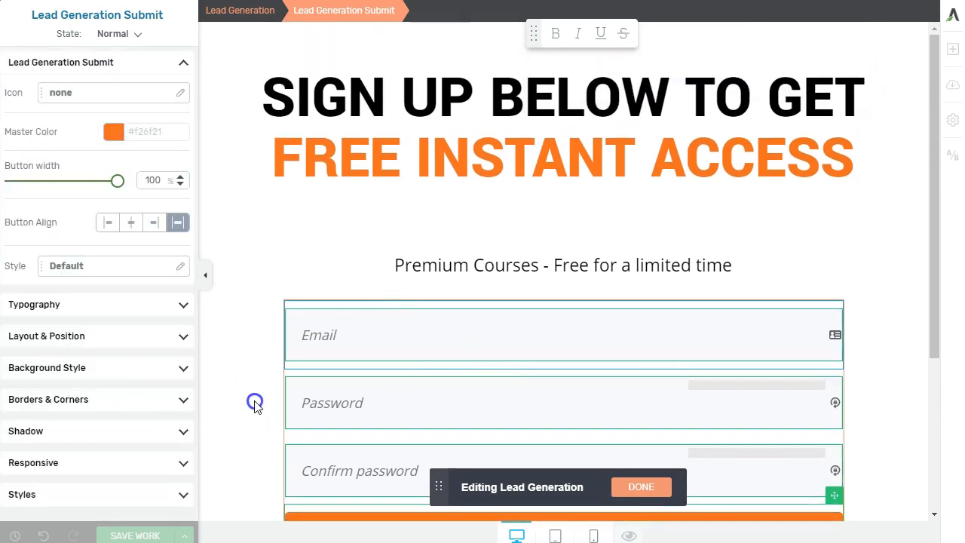
scroll(255, 405, "down", 3)
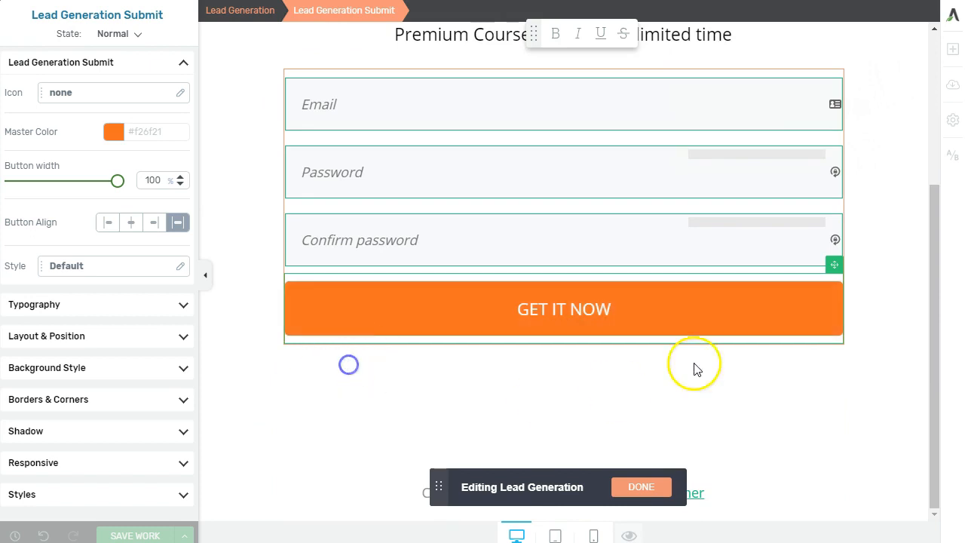
scroll(519, 224, "up", 2)
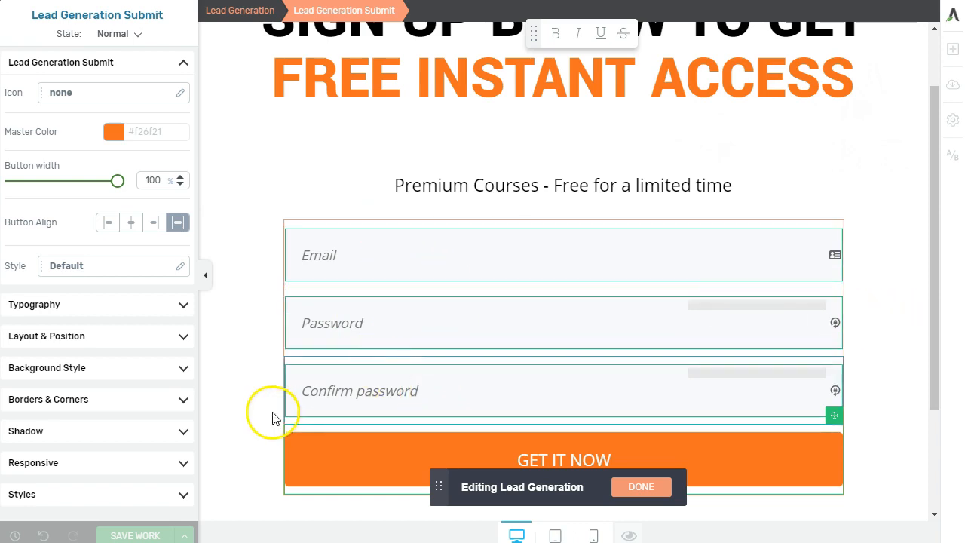
left_click(663, 487)
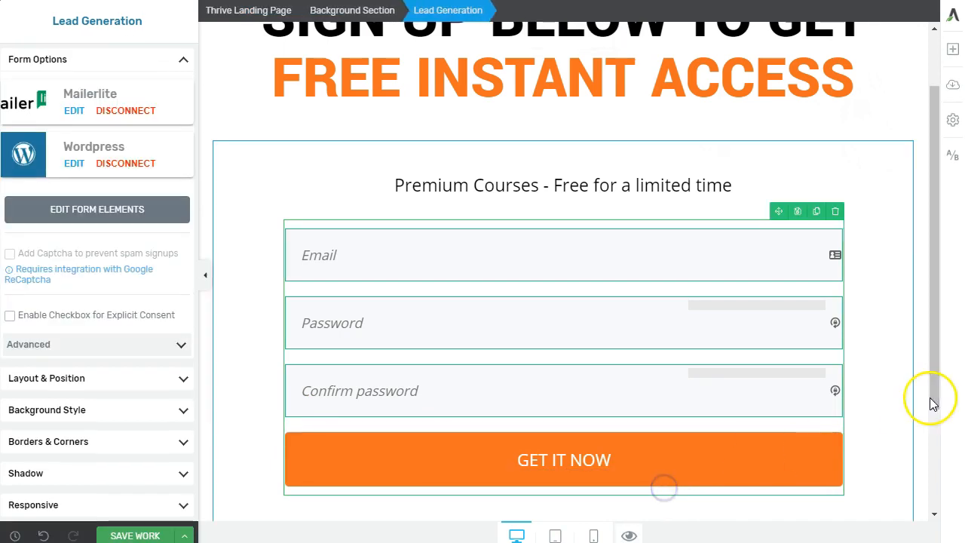
Save the Custom Registration Page for Apprentice design with SAVE WORK
left_click(891, 400)
scroll(891, 400, "up", 2)
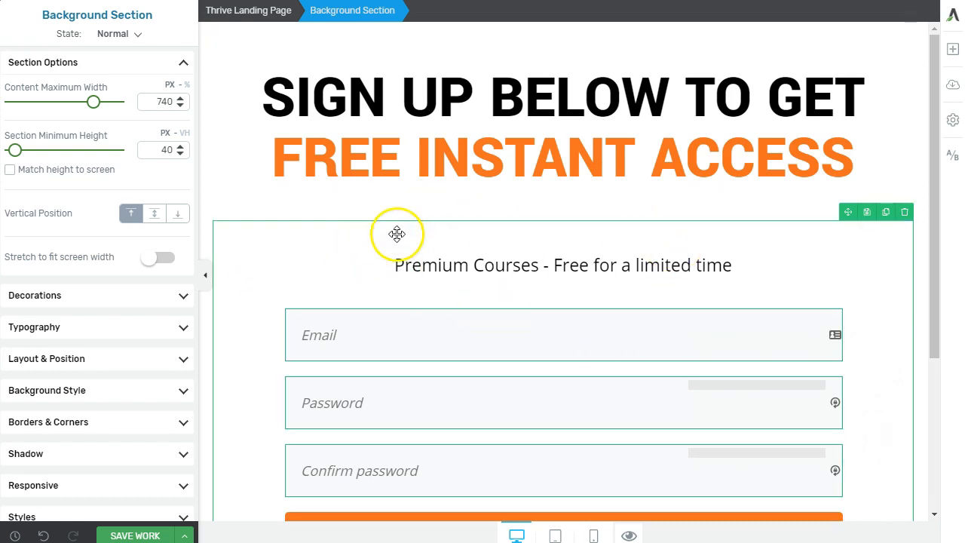
scroll(512, 303, "down", 1)
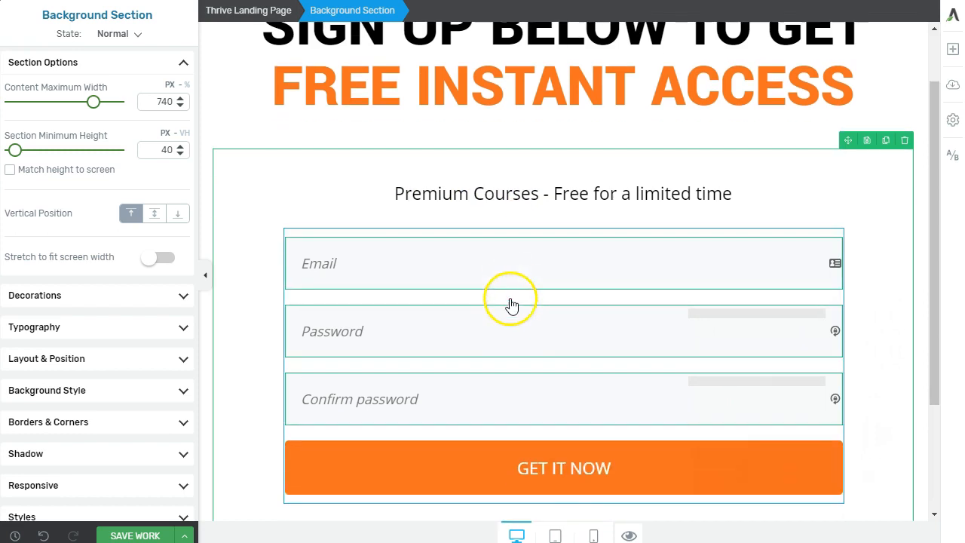
left_click(161, 533)
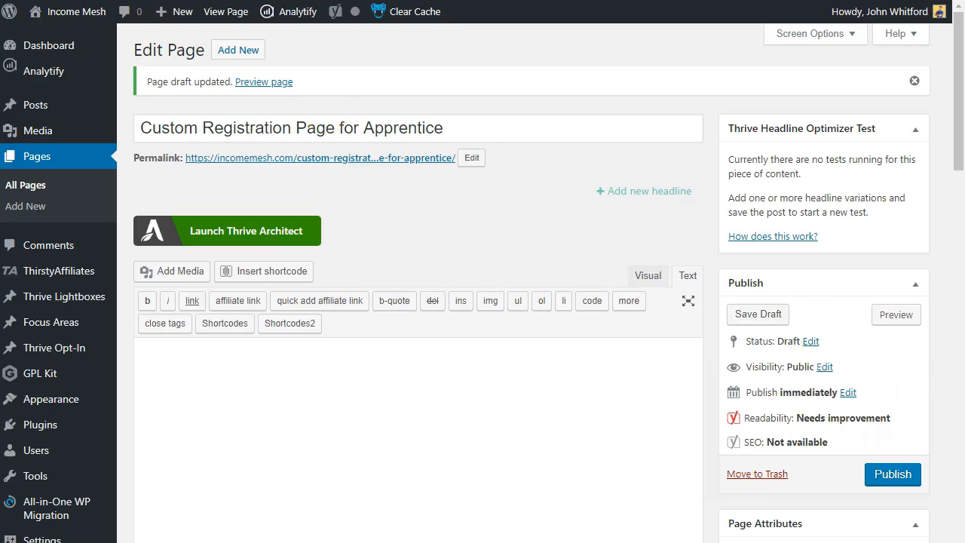
Publish Custom Registration Page for Apprentice and bring up its permalink's link options
scroll(434, 223, "down", 3)
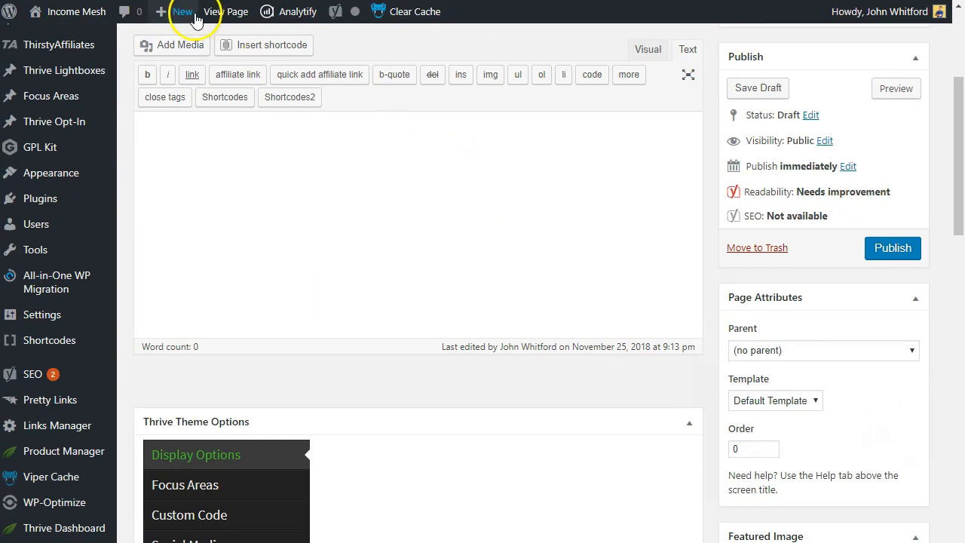
scroll(322, 187, "up", 3)
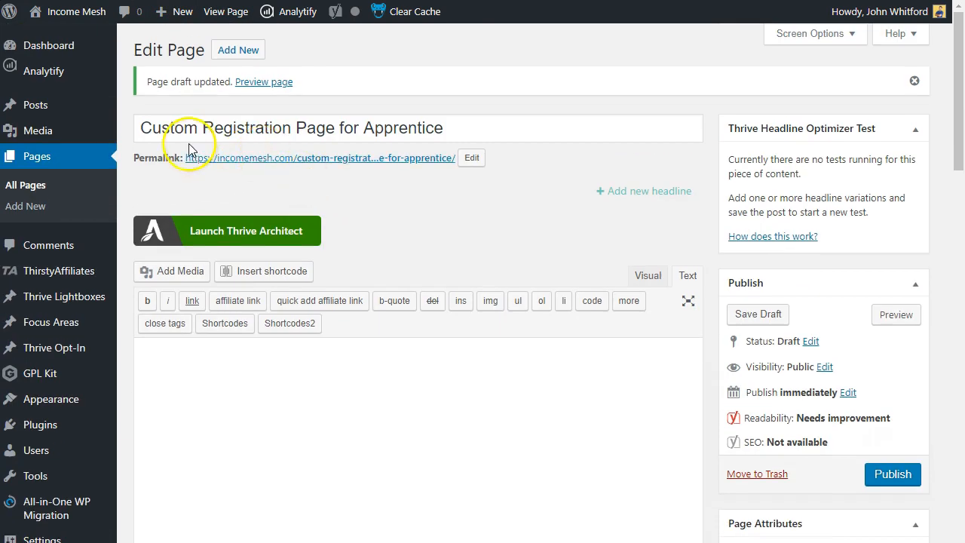
scroll(528, 226, "down", 1)
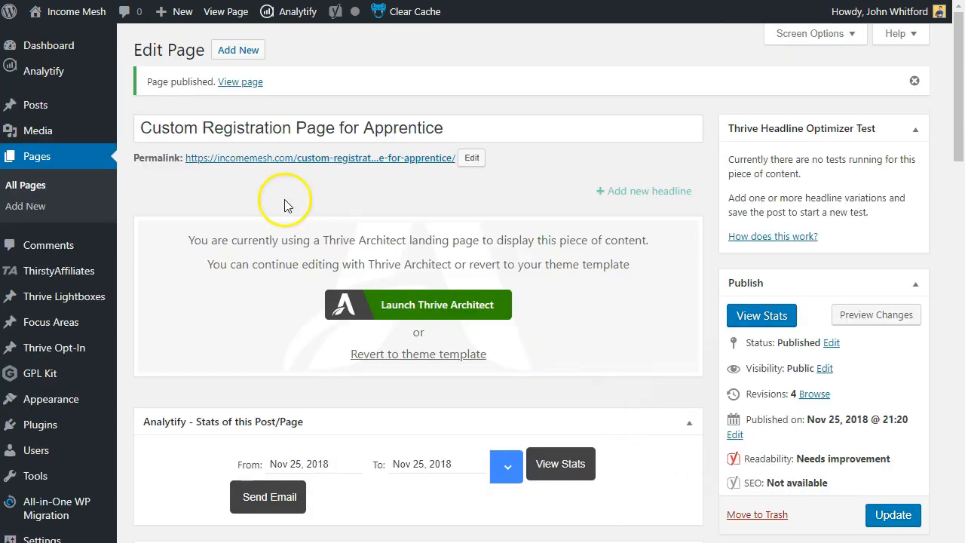
right_click(271, 159)
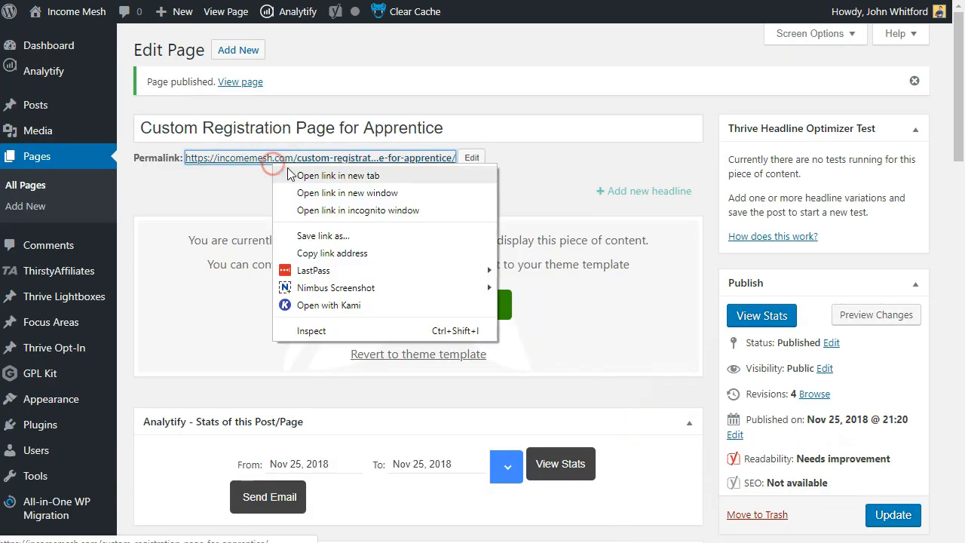
Open the published registration page in an incognito window and focus its Email field
left_click(307, 211)
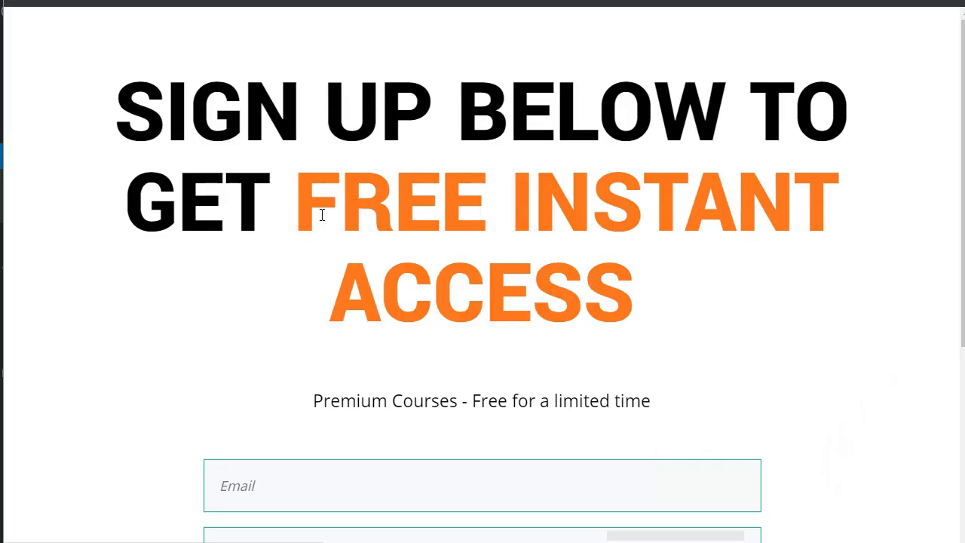
scroll(420, 212, "down", 5)
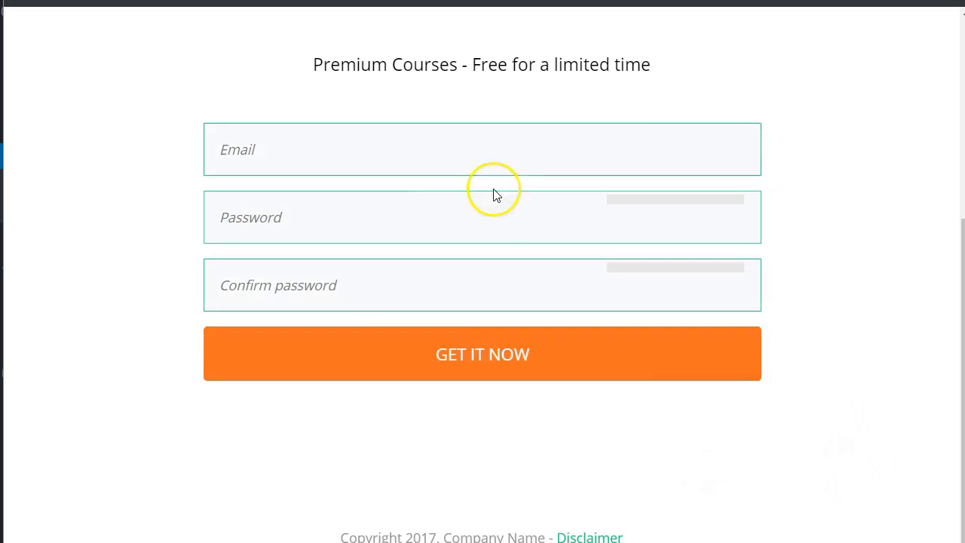
left_click(365, 153)
left_click(420, 158)
left_click(695, 112)
left_click(512, 150)
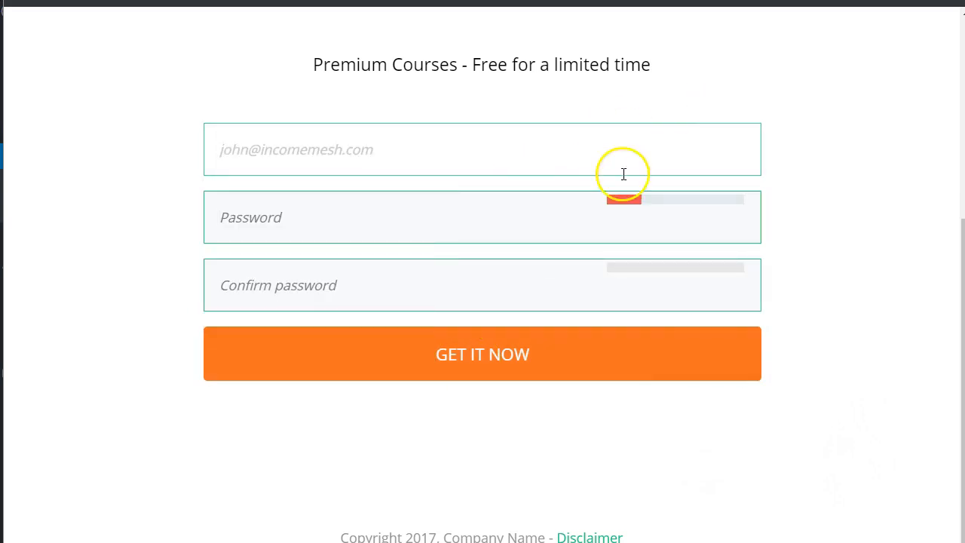
Submit a test sign-up with an email and mismatched passwords, producing a Password mismatch error
left_click(353, 229)
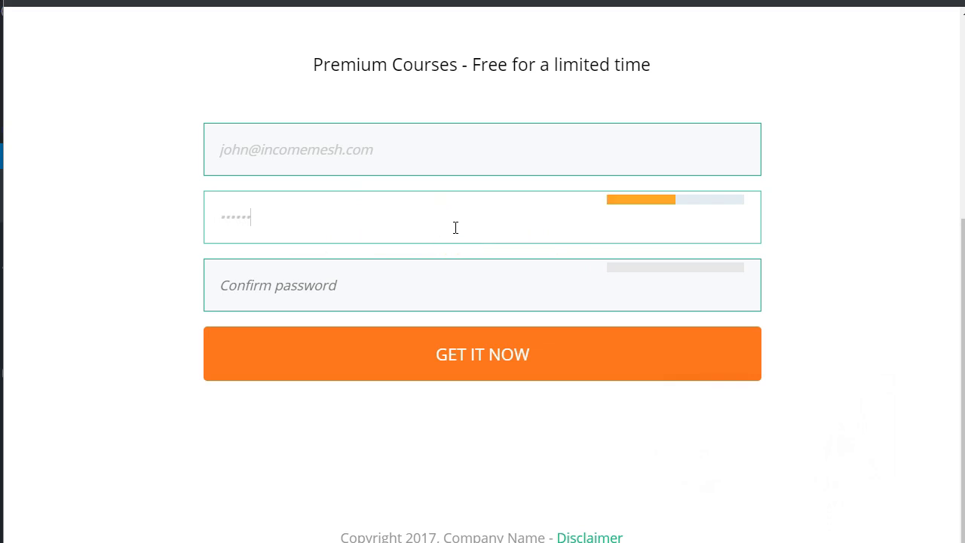
type("********")
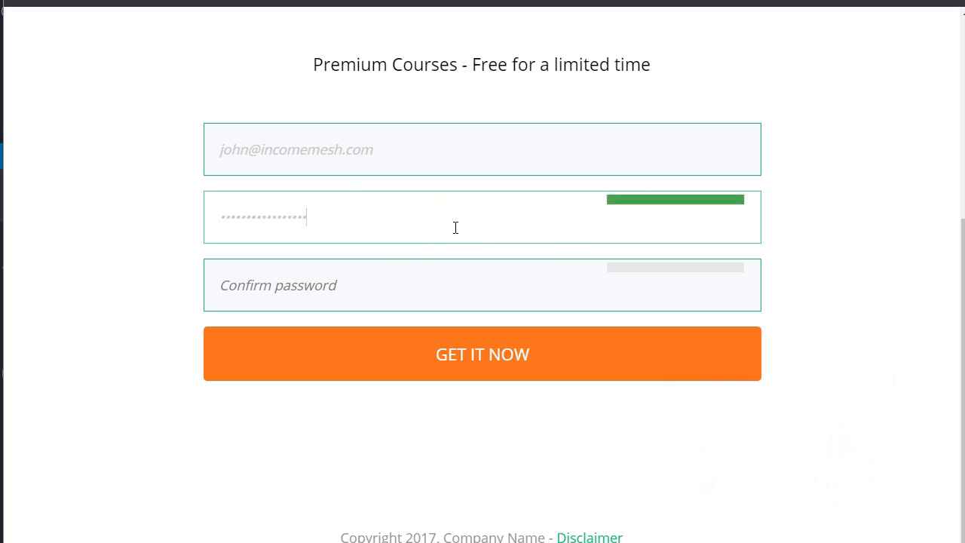
type("**********************")
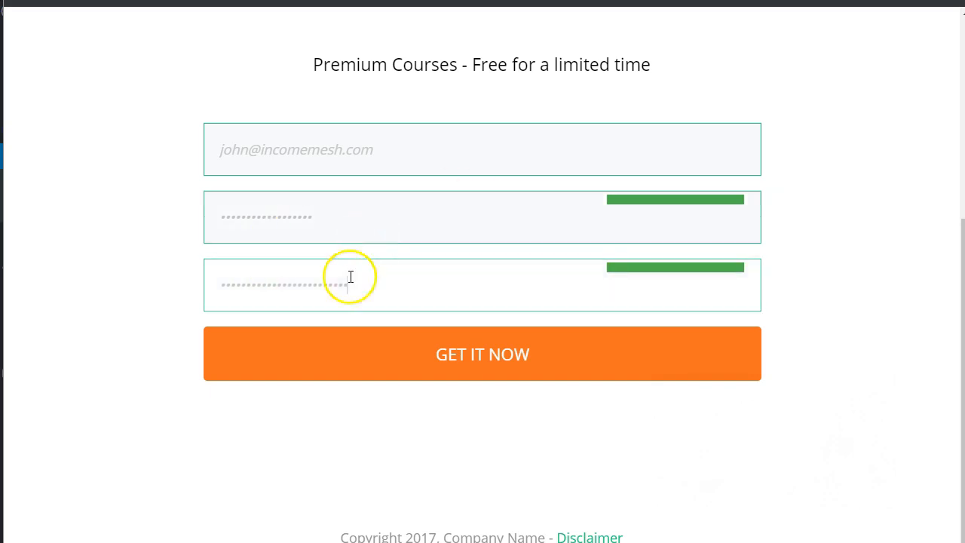
left_click(495, 375)
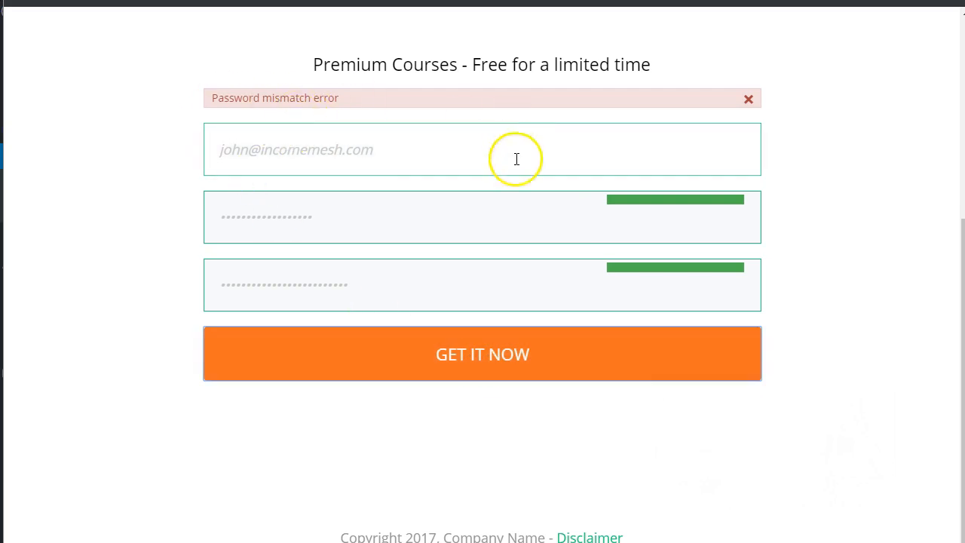
scroll(515, 155, "up", 4)
scroll(516, 199, "down", 3)
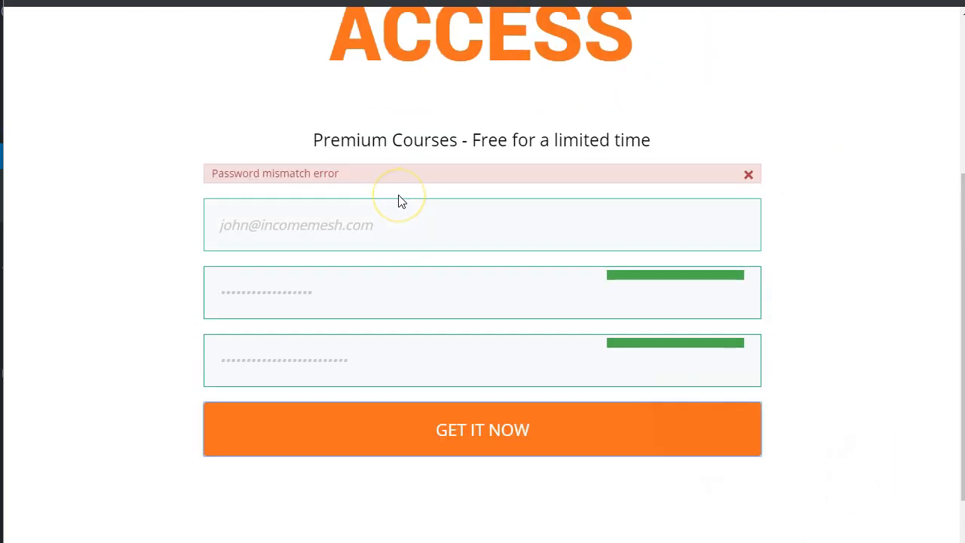
left_click(293, 191)
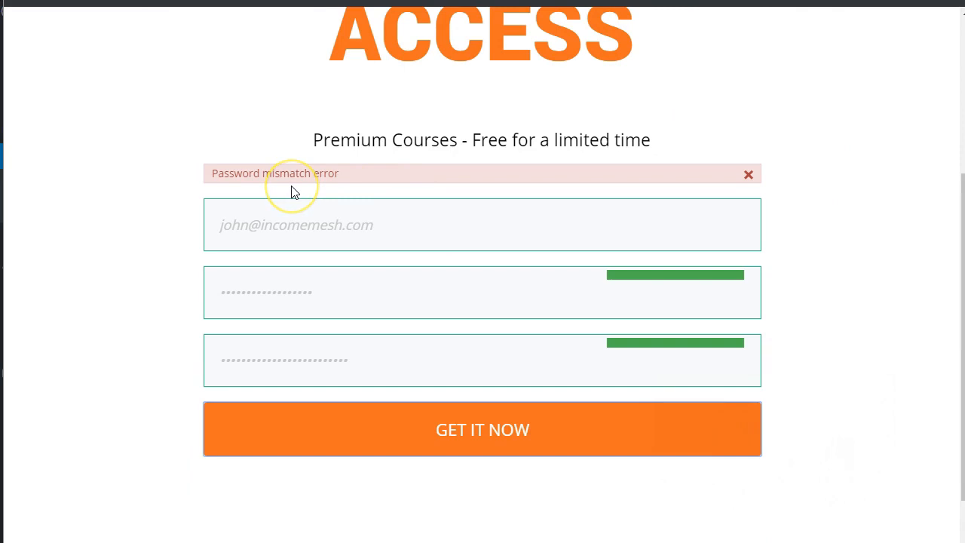
left_click(349, 230)
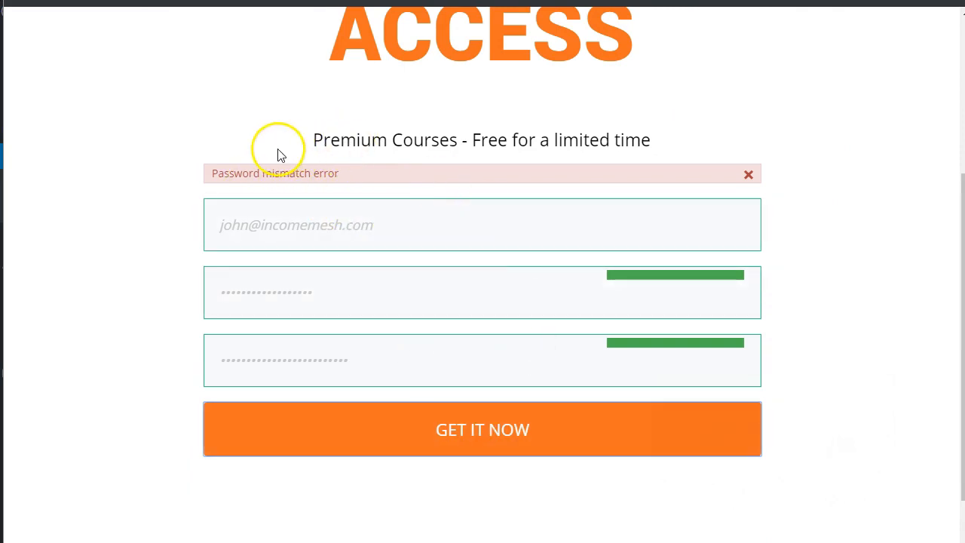
scroll(278, 153, "up", 3)
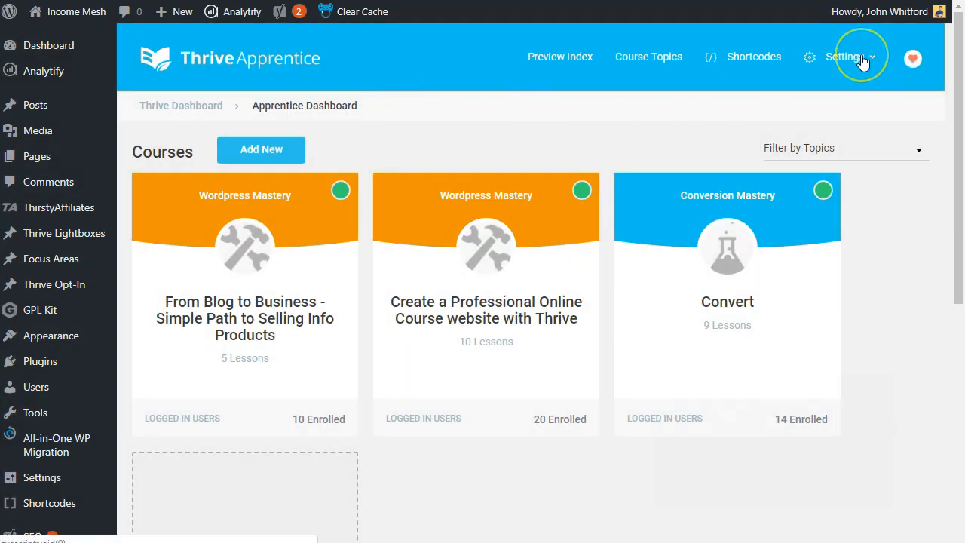
Set the Apprentice Register Page to Custom Registration Page for Apprentice and save General Settings
left_click(863, 62)
left_click(858, 111)
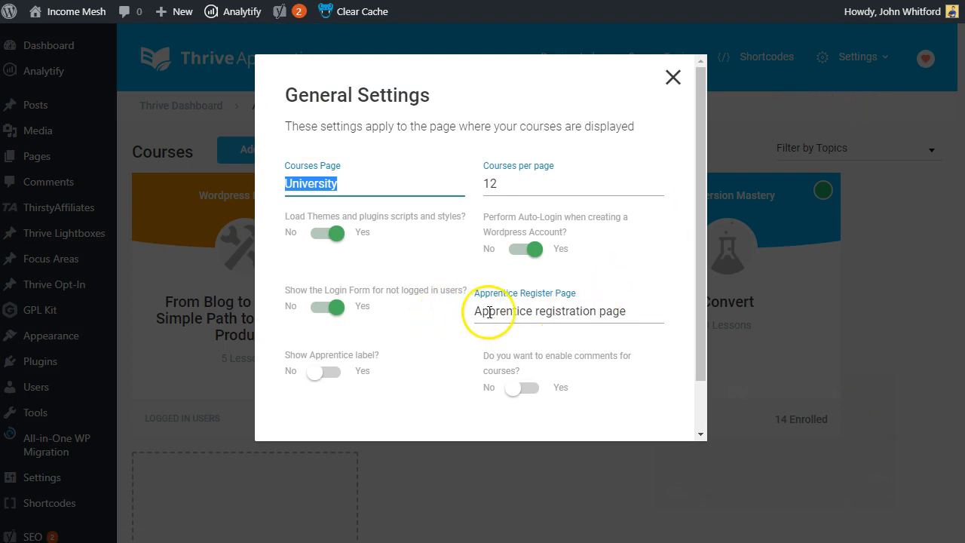
left_click(538, 310)
triple_click(558, 310)
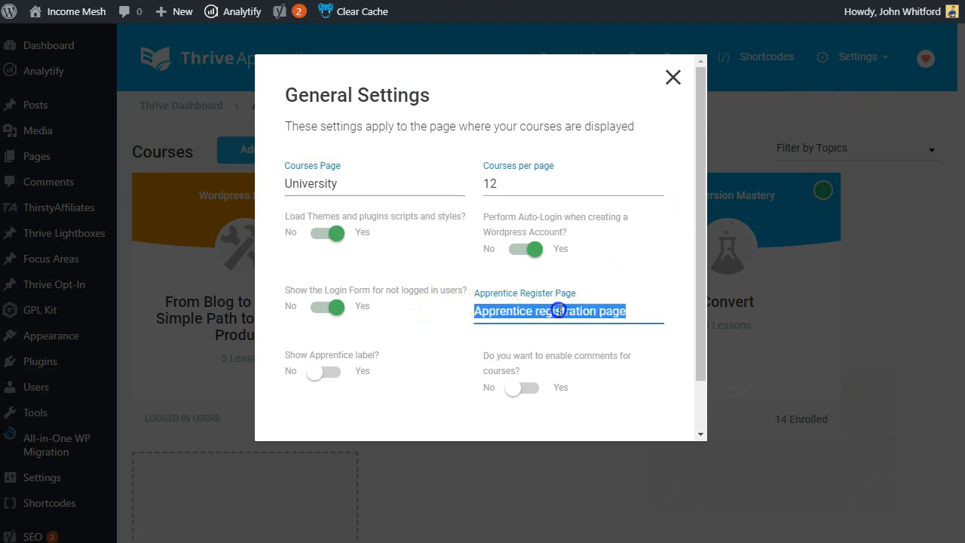
key("BackSpace")
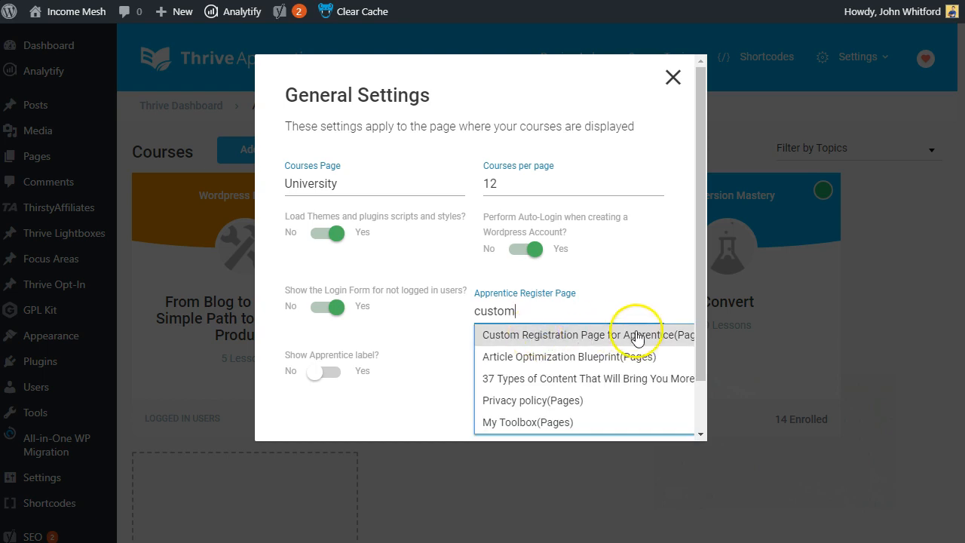
left_click(629, 334)
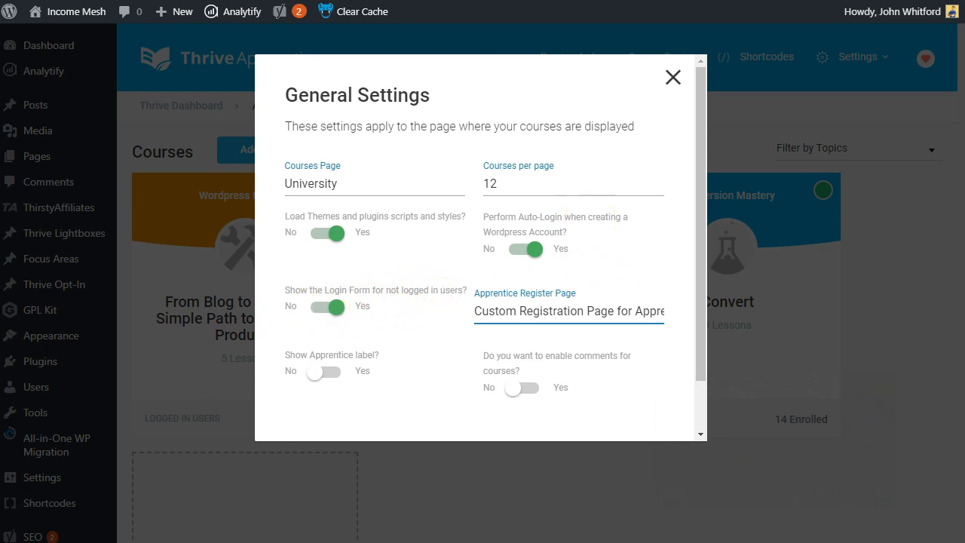
scroll(610, 209, "down", 2)
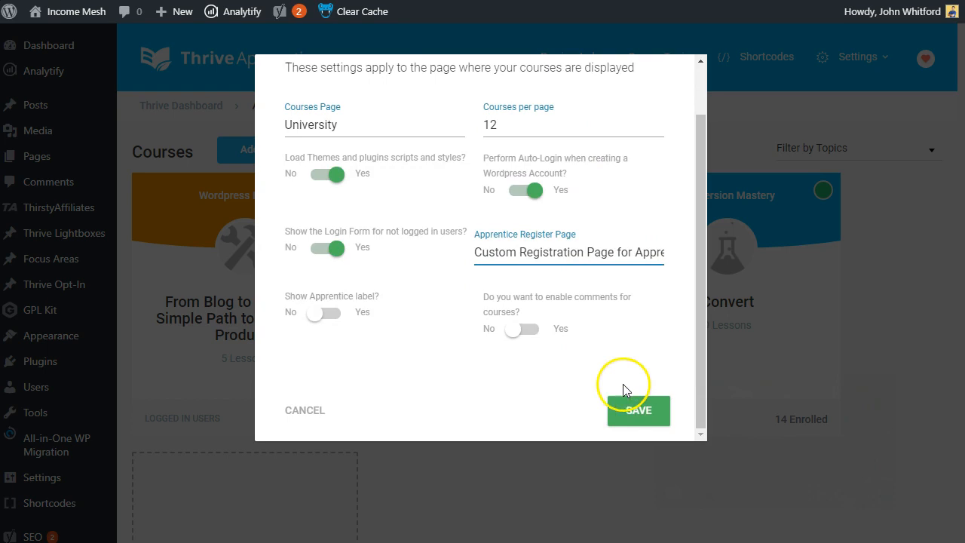
left_click(636, 411)
left_click(558, 478)
right_click(558, 57)
In a private window, open the Benefits of your own online store lesson in From Blog to Business
left_click(587, 108)
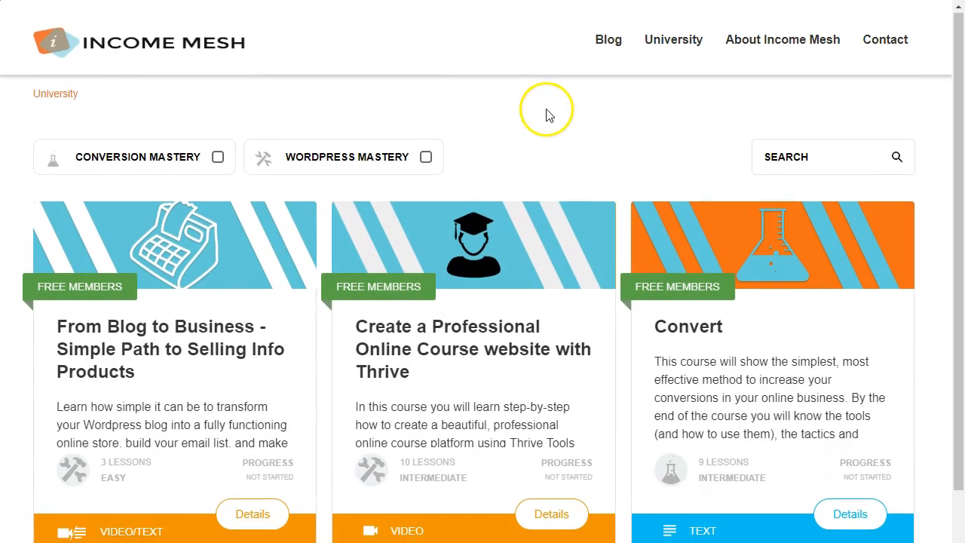
scroll(383, 194, "down", 1)
left_click(218, 219)
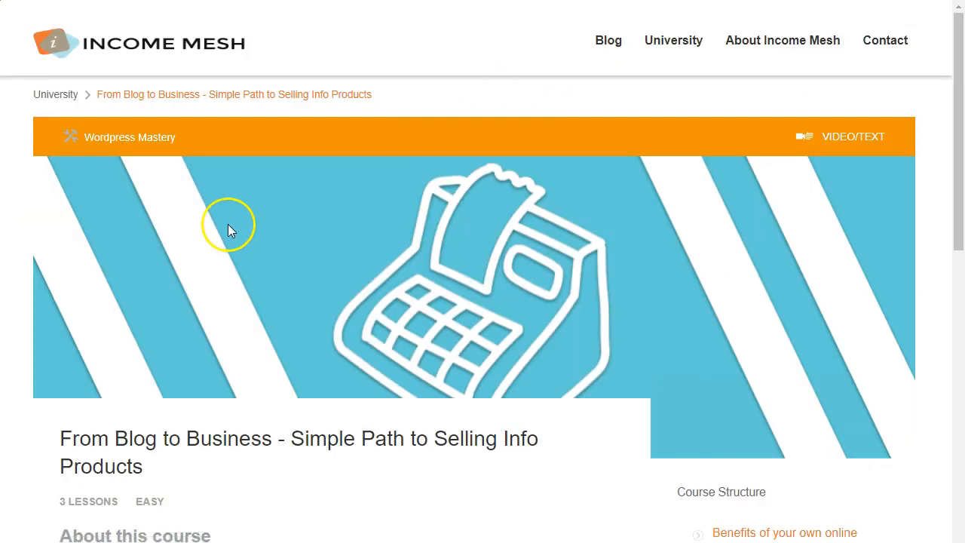
scroll(230, 224, "down", 5)
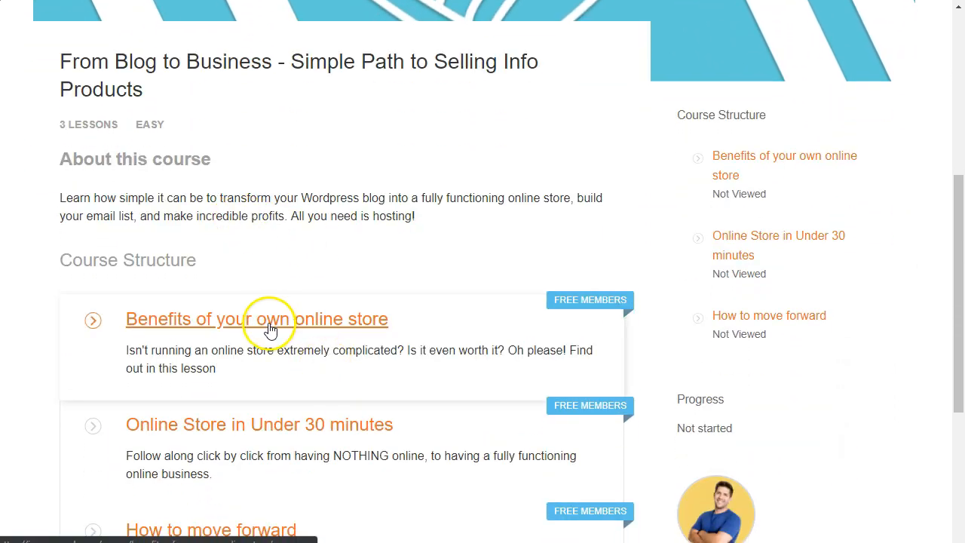
left_click(269, 330)
Follow the locked lesson's registration link and review the default sign-up form
scroll(269, 327, "down", 3)
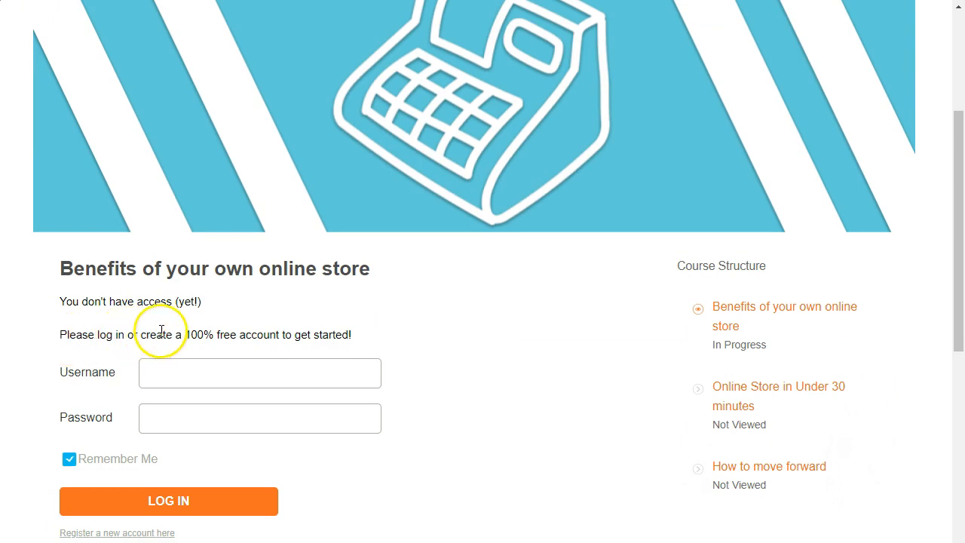
scroll(174, 377, "down", 3)
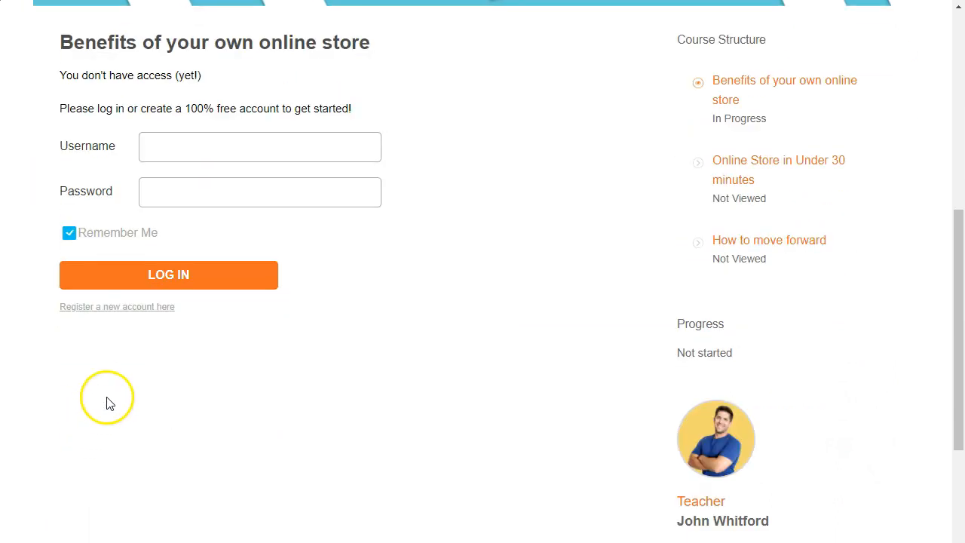
left_click(107, 316)
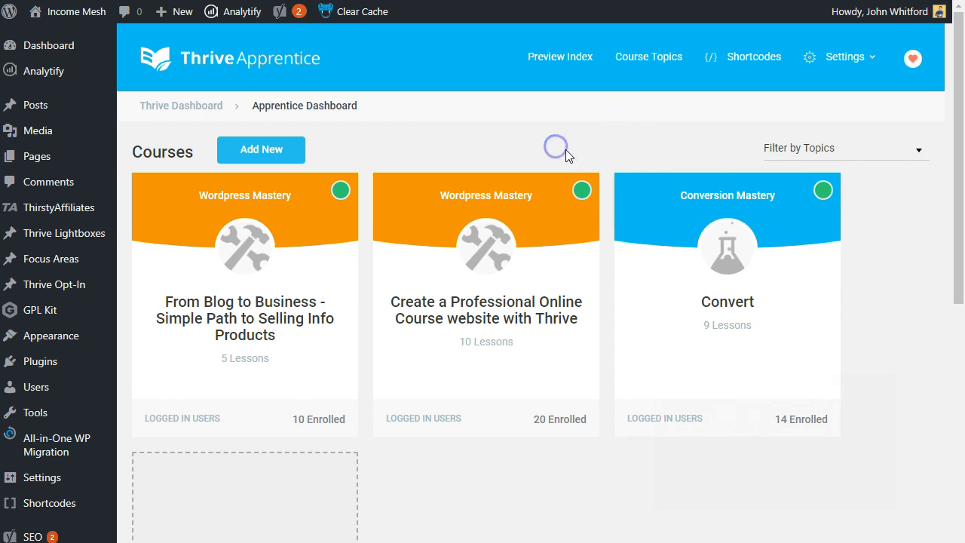
scroll(544, 211, "down", 6)
scroll(530, 255, "up", 6)
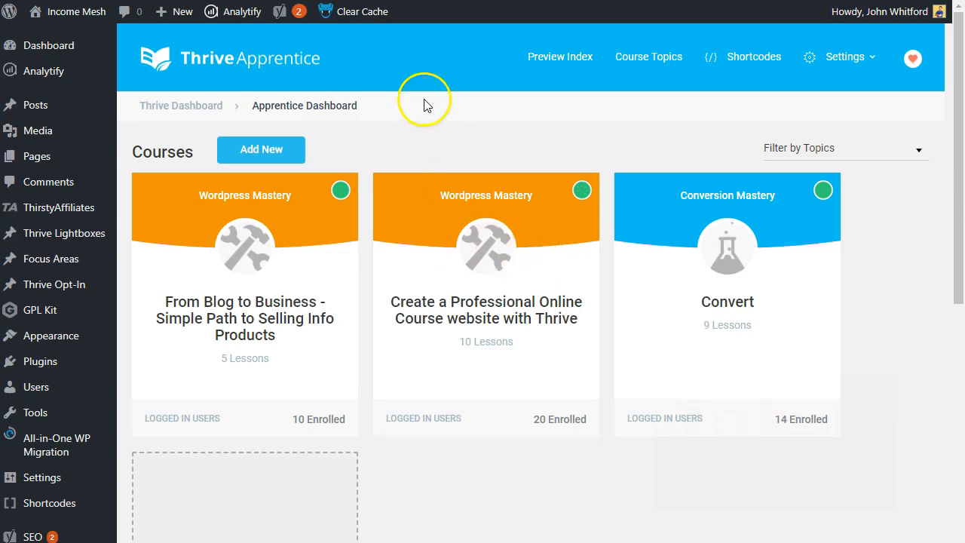
Clear the site cache from the admin bar and dismiss the confirmation notice
left_click(362, 11)
left_click(553, 45)
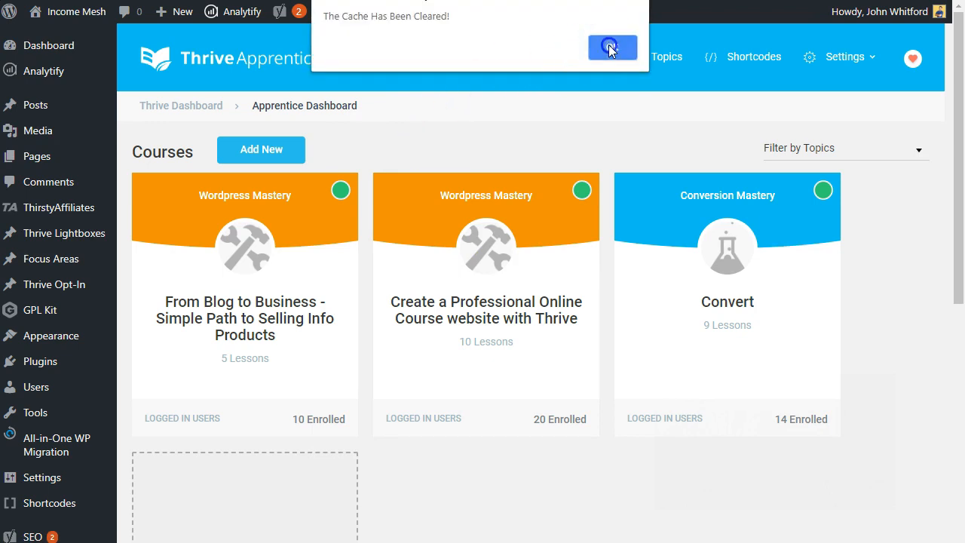
left_click(610, 47)
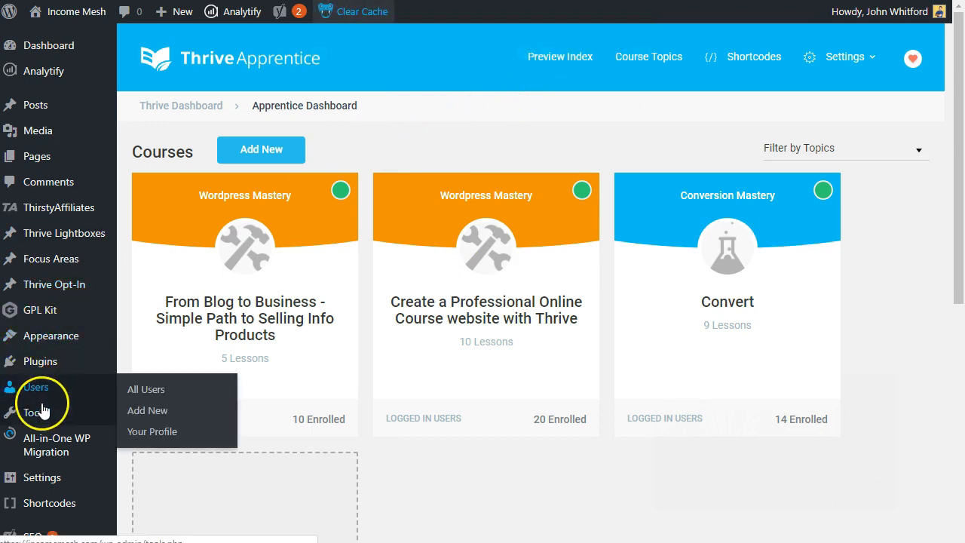
Review the Cloudflare cache settings and open a new Chrome incognito window
mouse_move(67, 478)
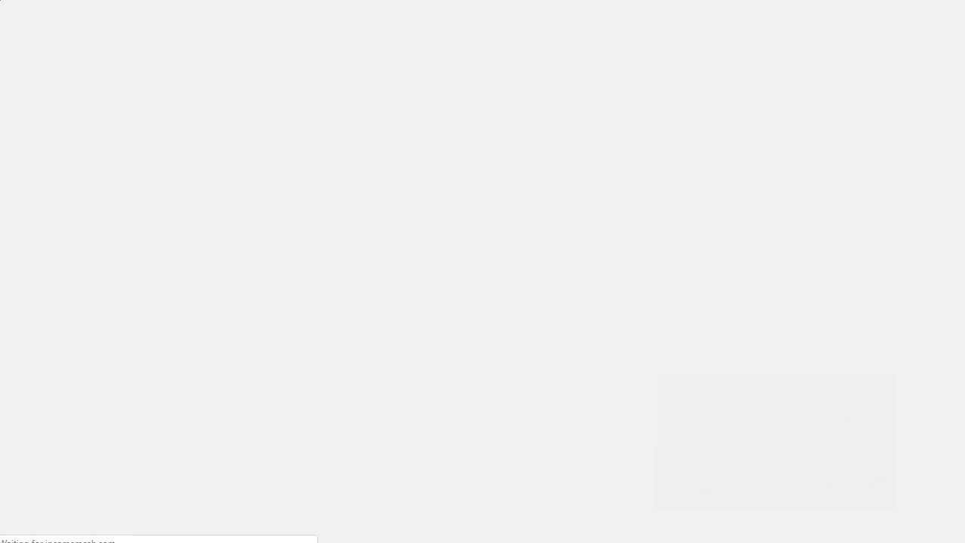
scroll(193, 171, "down", 3)
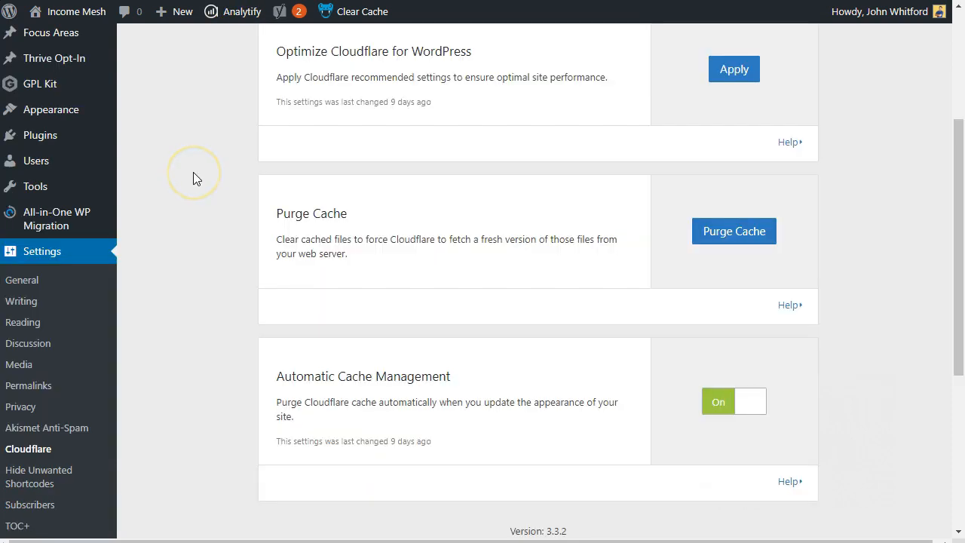
key("ctrl+shift+n")
Load the Income Mesh site and reach the registration page from the Benefits of your own online store lesson
type("incomem")
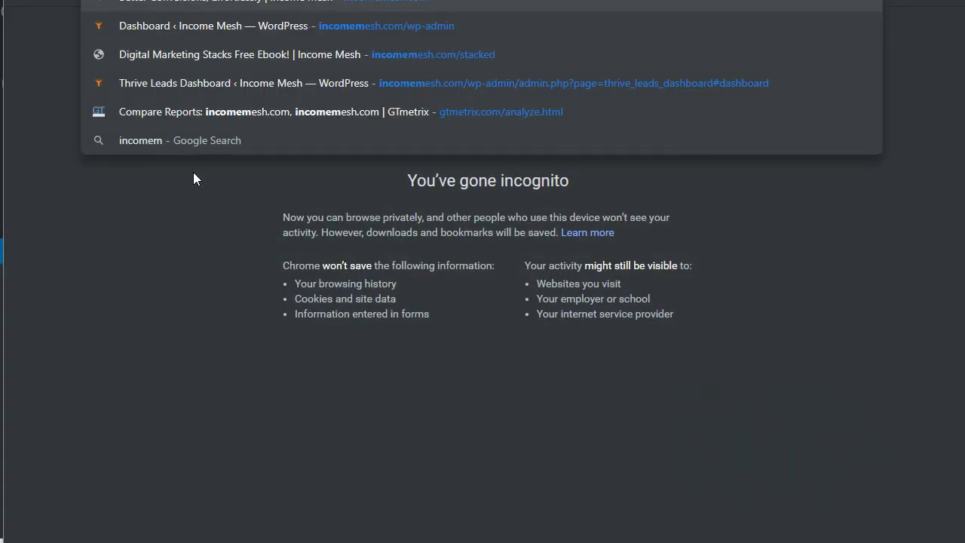
key("Return")
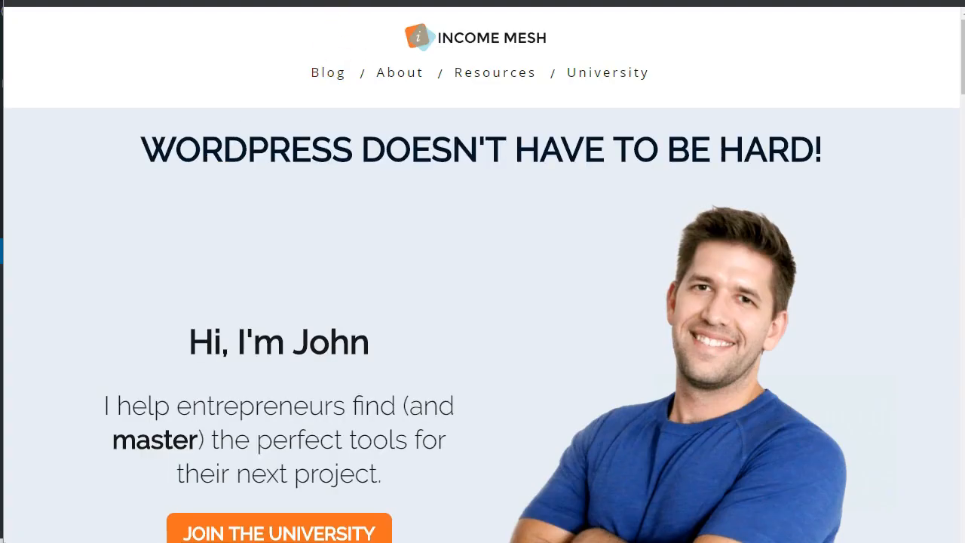
left_click(601, 76)
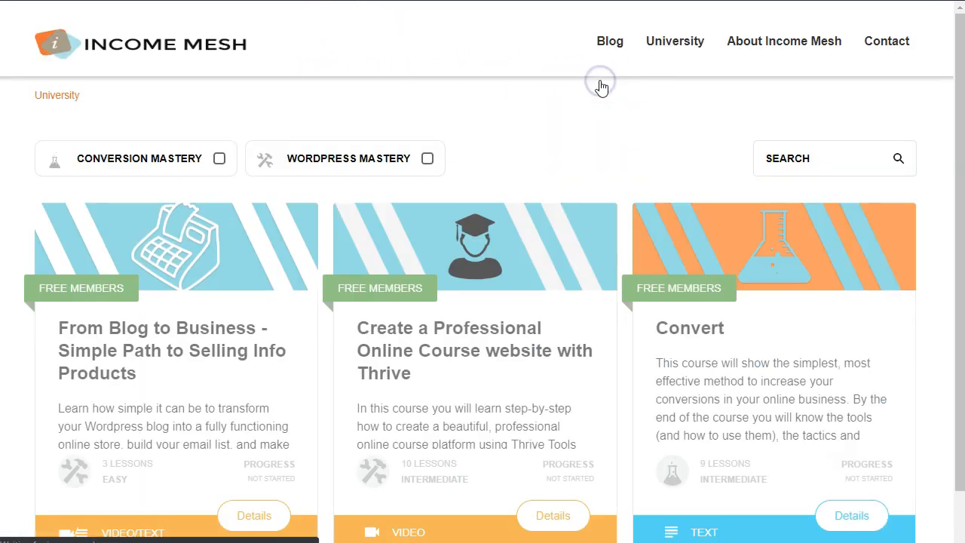
scroll(422, 135, "down", 1)
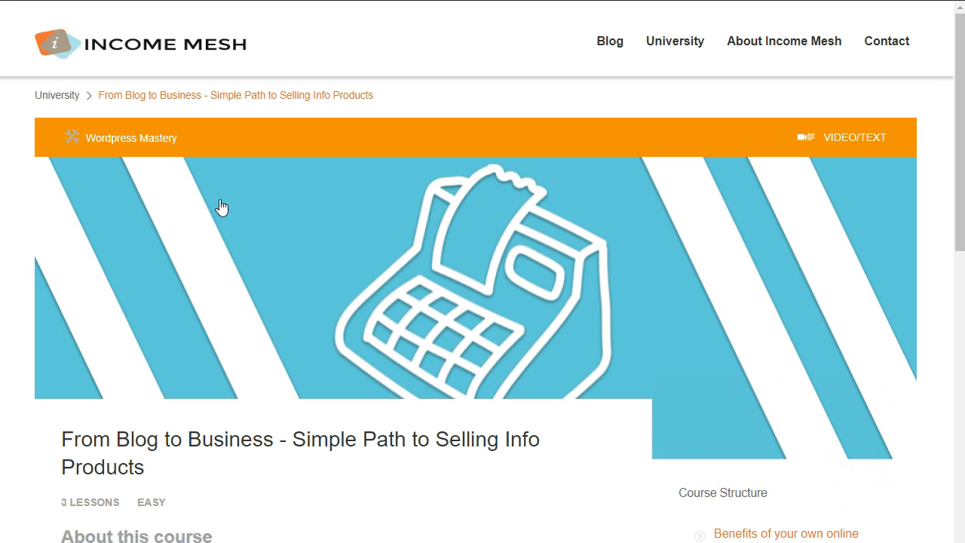
scroll(250, 223, "down", 6)
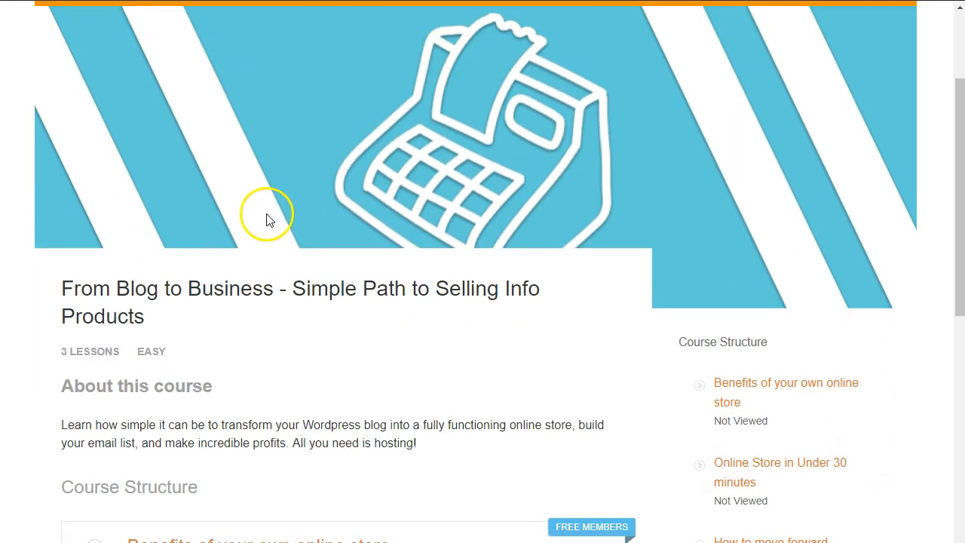
left_click(251, 238)
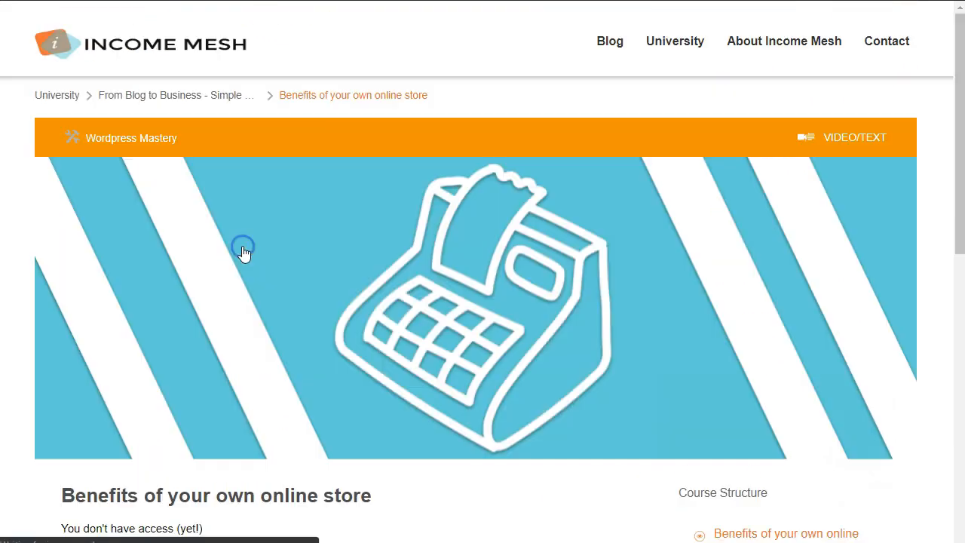
scroll(253, 242, "down", 1)
scroll(256, 237, "down", 5)
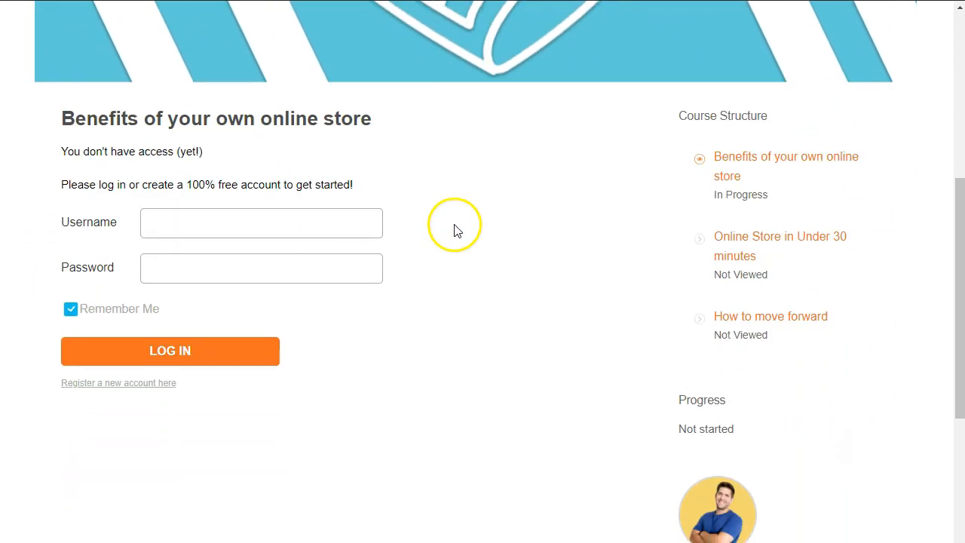
left_click(156, 385)
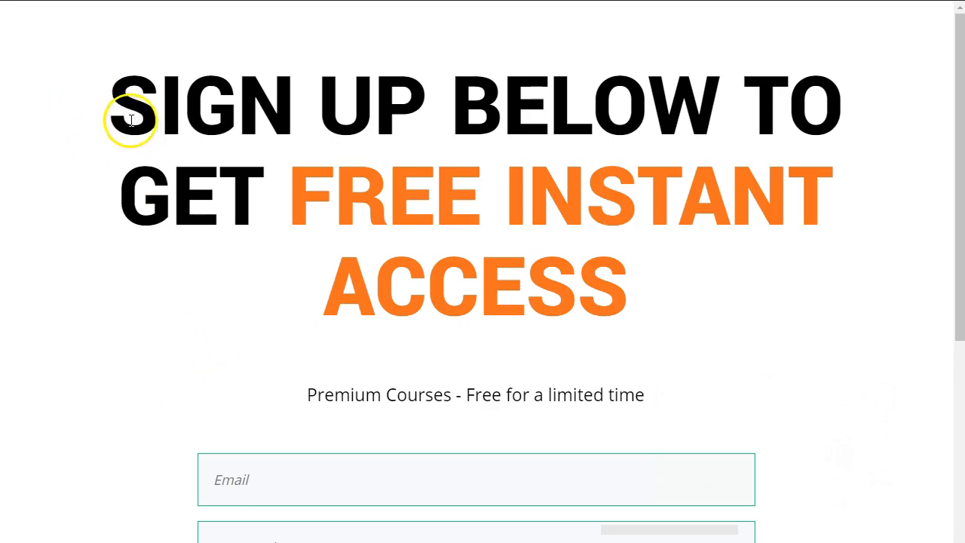
Fill in the test account's email and both password fields, then submit with GET IT NOW
scroll(356, 222, "down", 3)
left_click(316, 249)
left_click(128, 228)
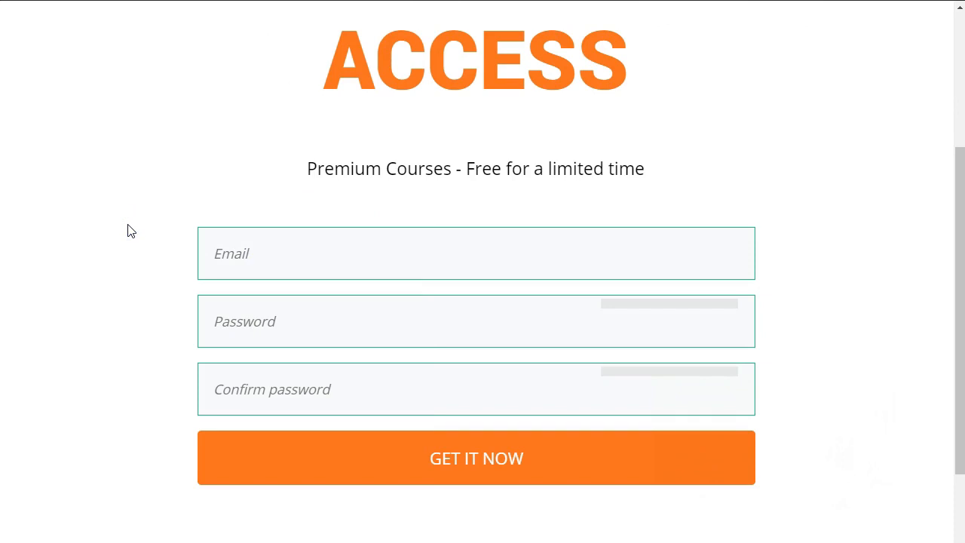
left_click(370, 252)
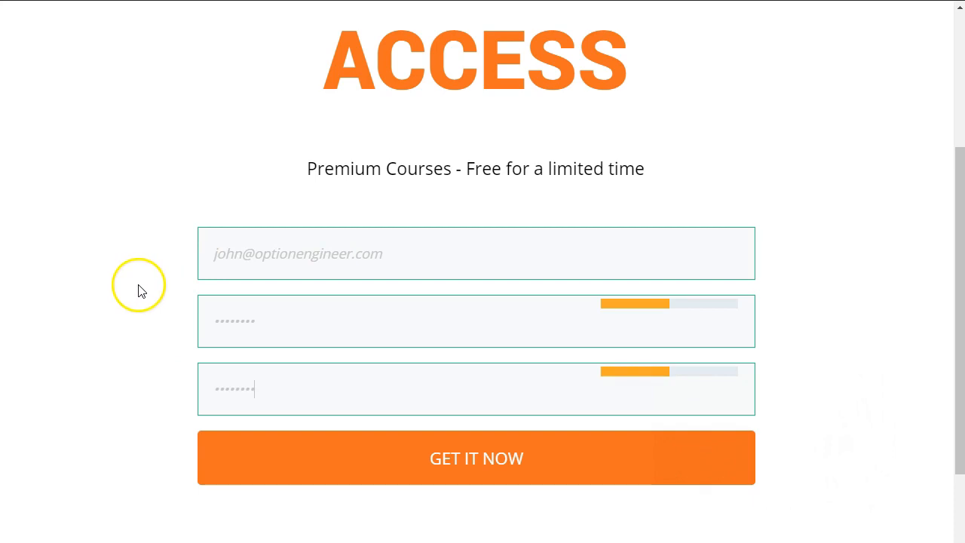
left_click(139, 286)
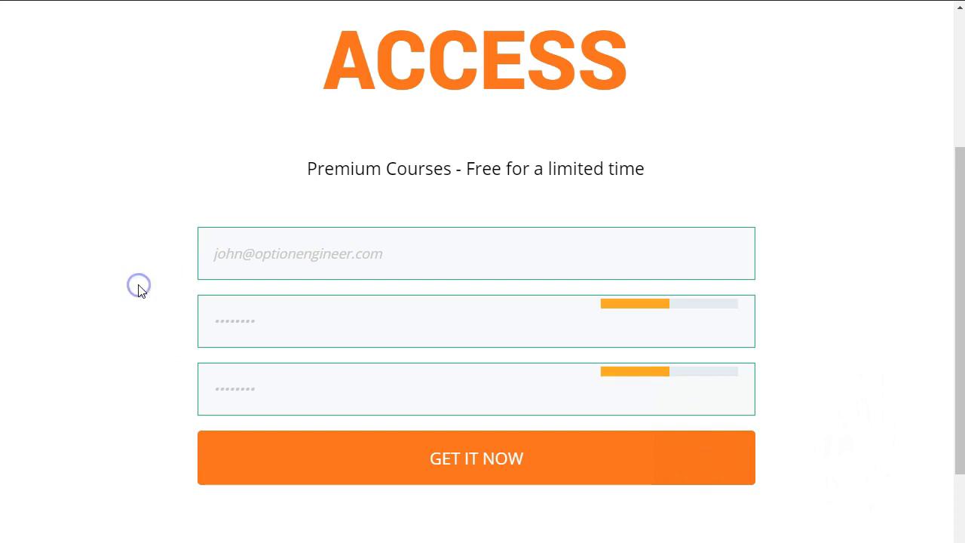
left_click(411, 461)
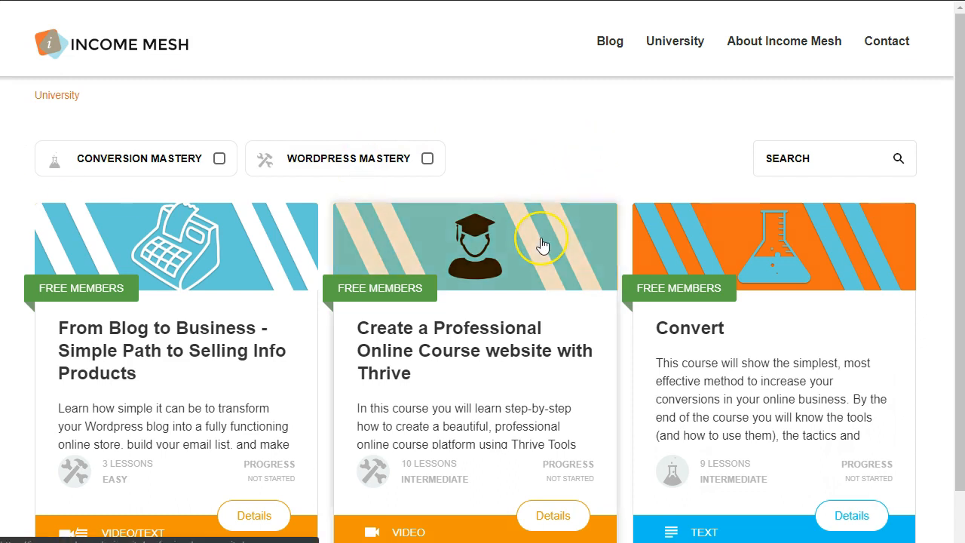
Open the From Blog to Business course page
left_click(529, 214)
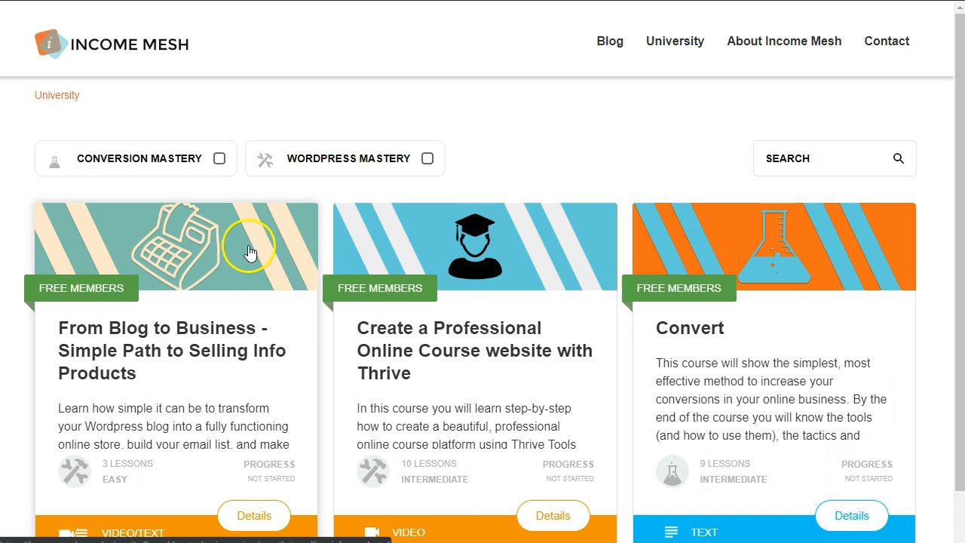
left_click(234, 270)
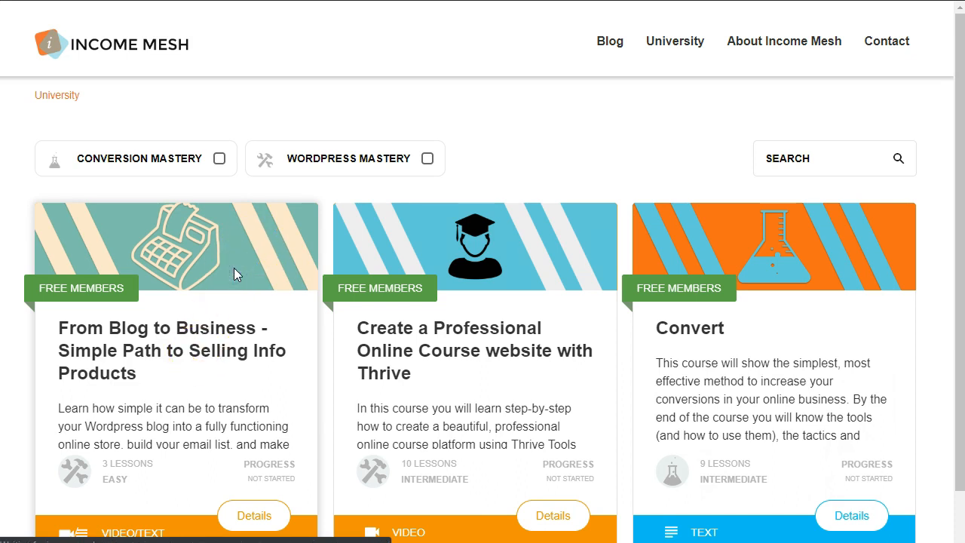
scroll(403, 280, "down", 5)
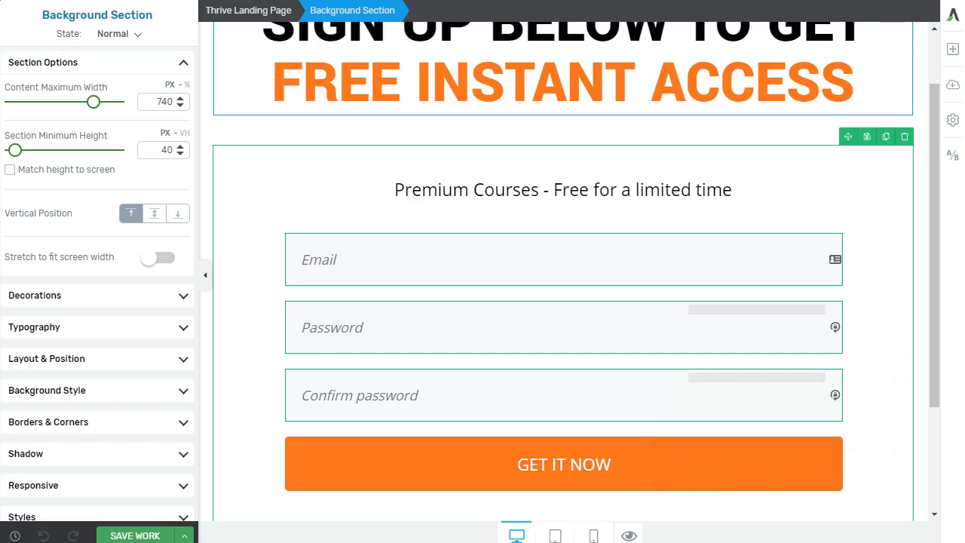
Create a new A/B test for the Custom Registration page from the editor's right sidebar
scroll(343, 220, "up", 2)
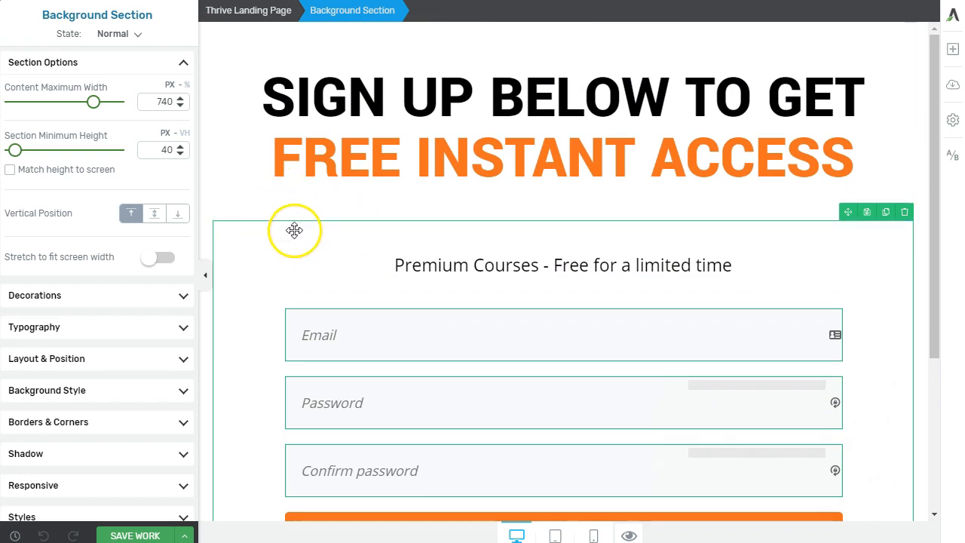
scroll(457, 343, "down", 2)
scroll(456, 343, "down", 1)
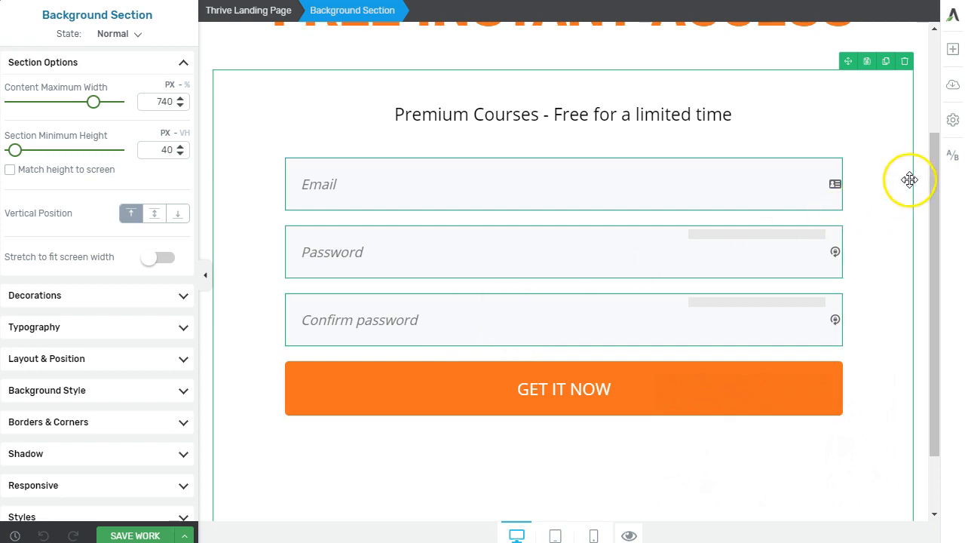
left_click(949, 157)
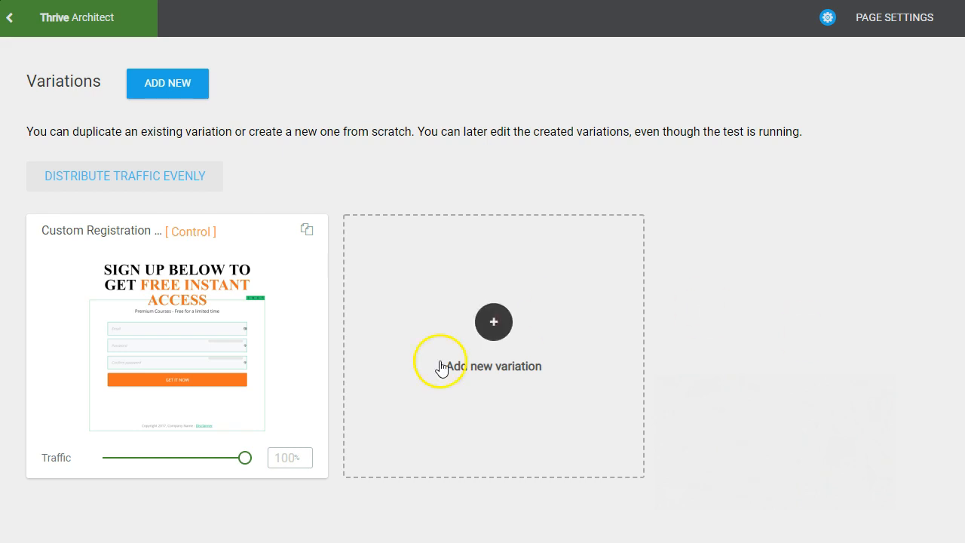
Duplicate the Custom Registration Control variation and open the copy in the editor
left_click(307, 231)
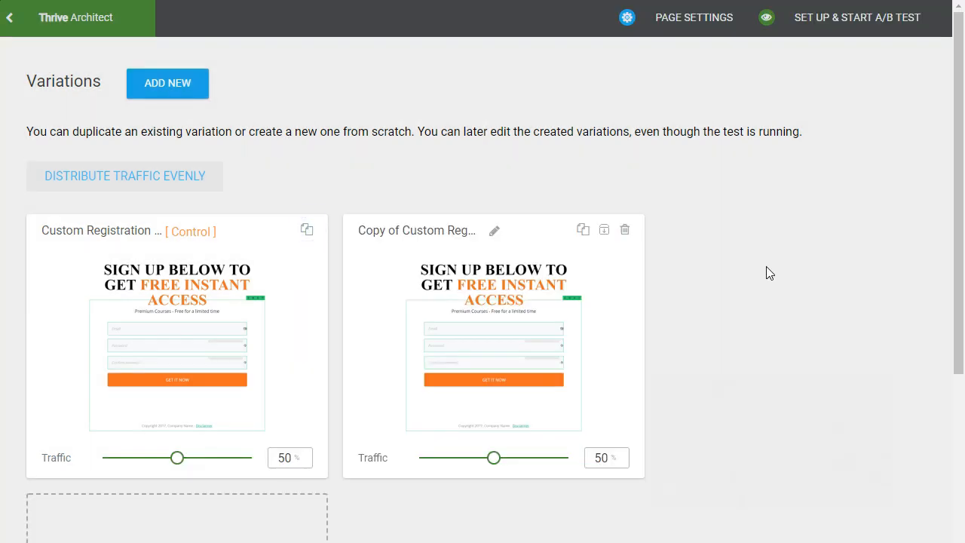
mouse_move(581, 280)
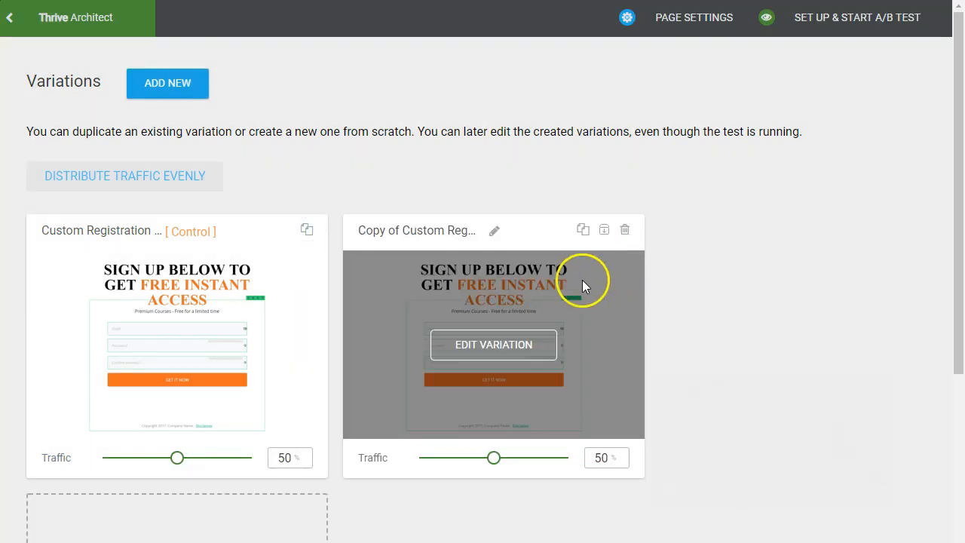
left_click(508, 349)
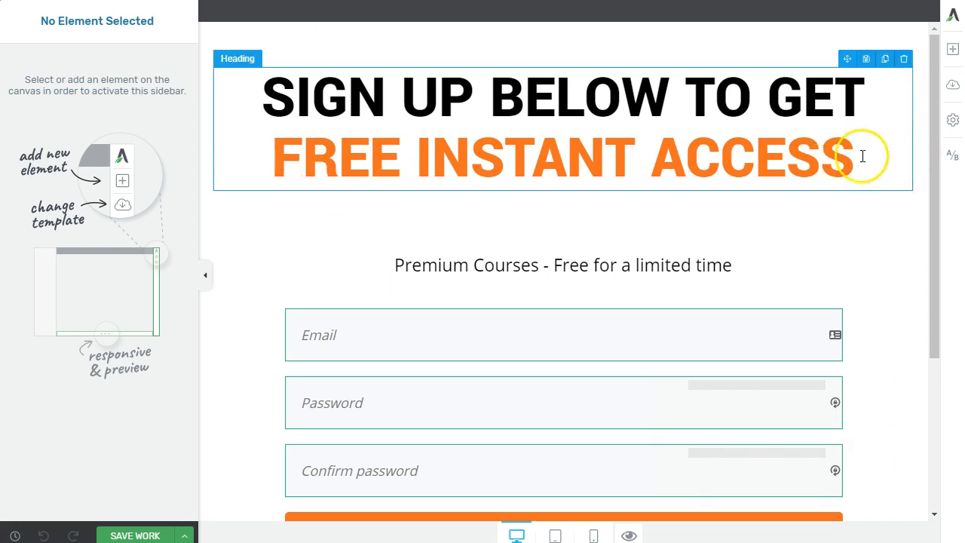
Colour the heading's FREE INSTANT ACCESS words Midnight navy
left_click(862, 156)
left_click(273, 161, "shift")
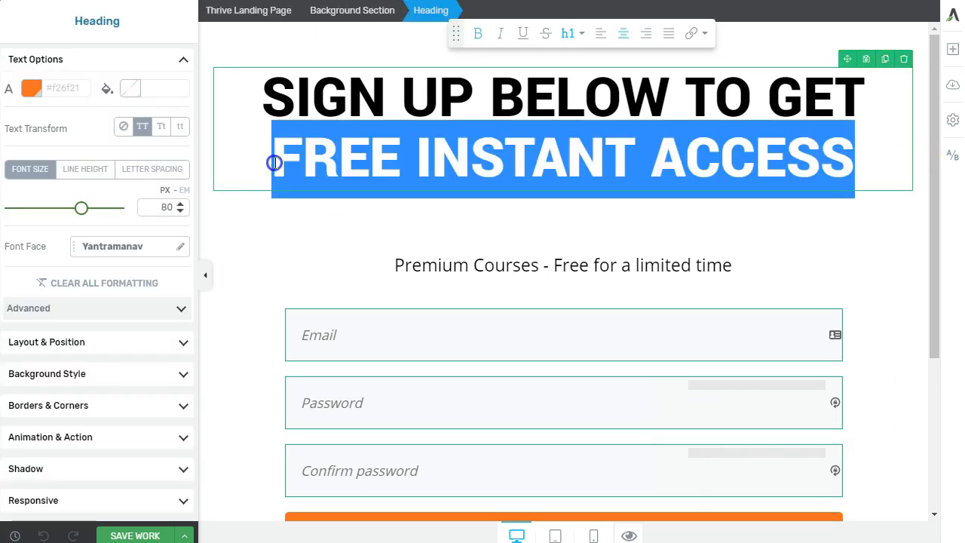
left_click(32, 89)
left_click(162, 367)
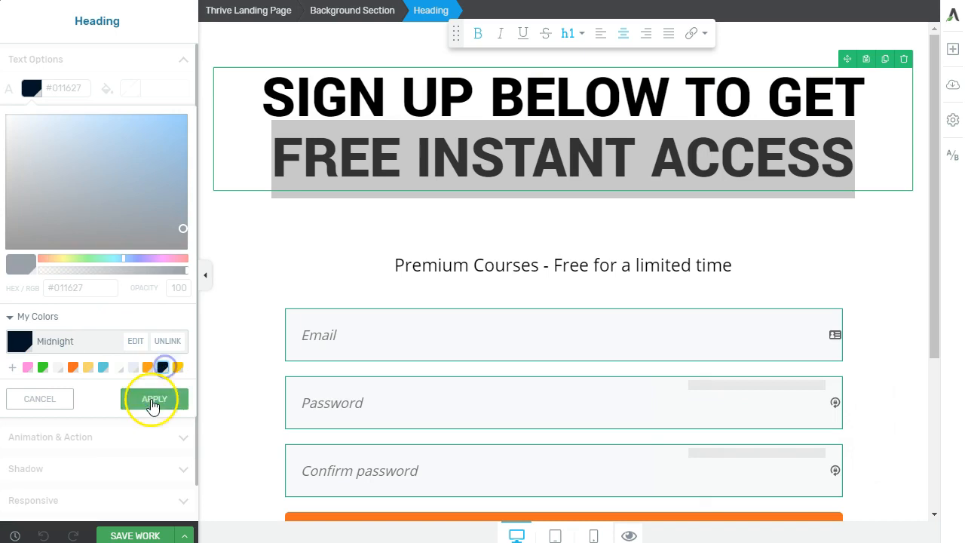
left_click(153, 399)
left_click(639, 193)
Colour the SIGN UP BELOW words orange
left_click_drag(263, 92, 617, 104)
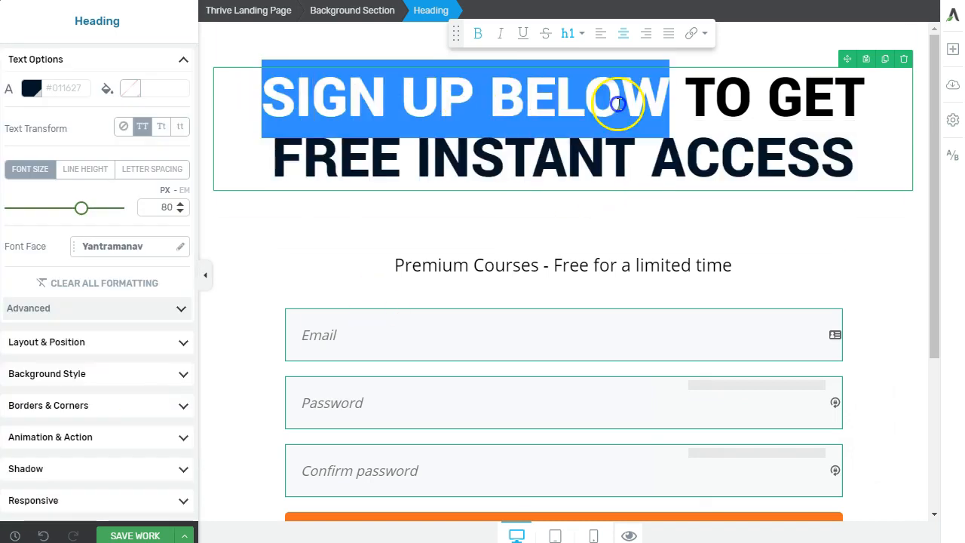
left_click(30, 85)
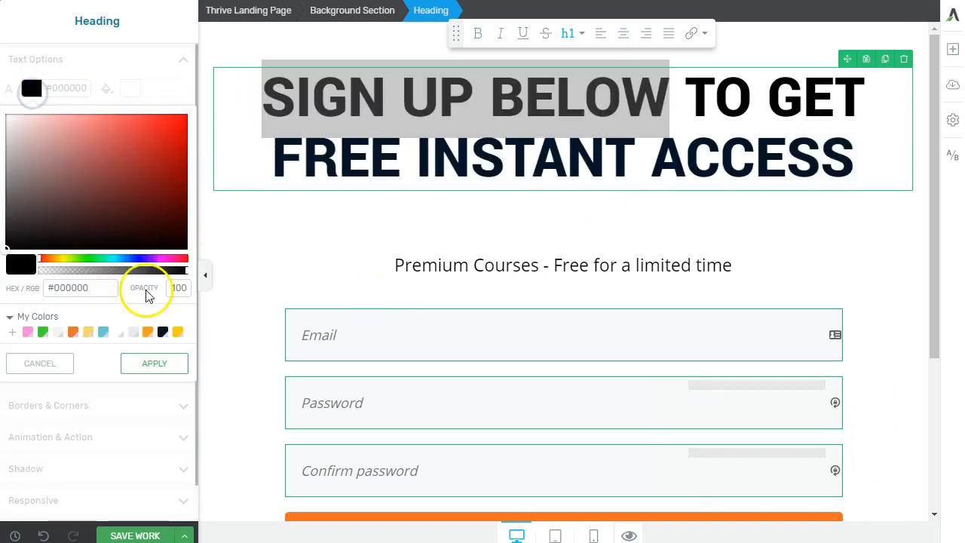
left_click(72, 333)
left_click(150, 400)
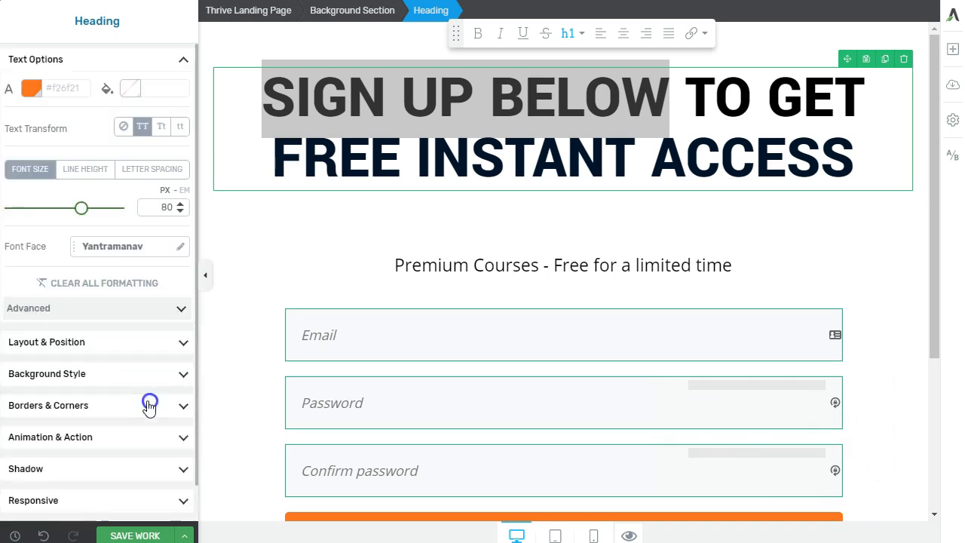
left_click(325, 280)
left_click(502, 205)
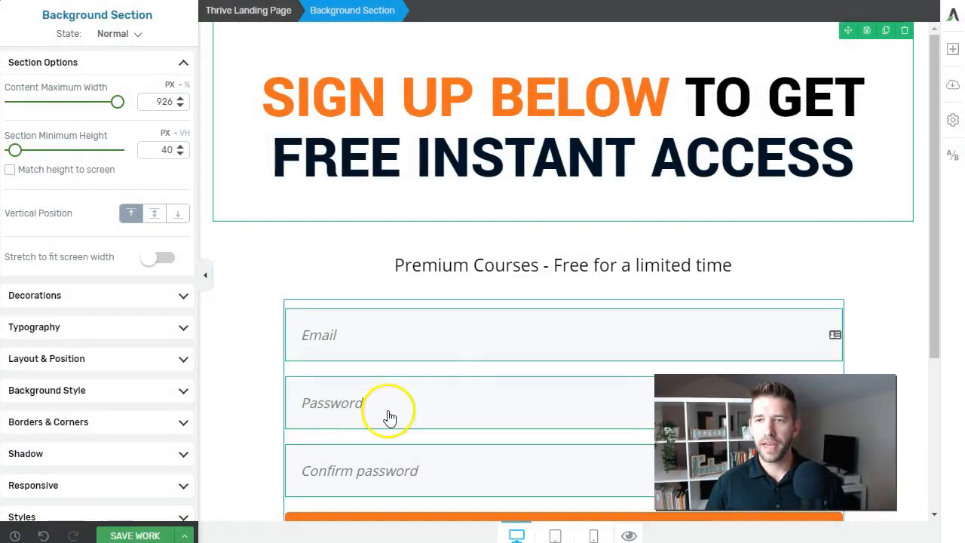
Save the variation and preview its tablet and mobile layouts
scroll(297, 264, "down", 2)
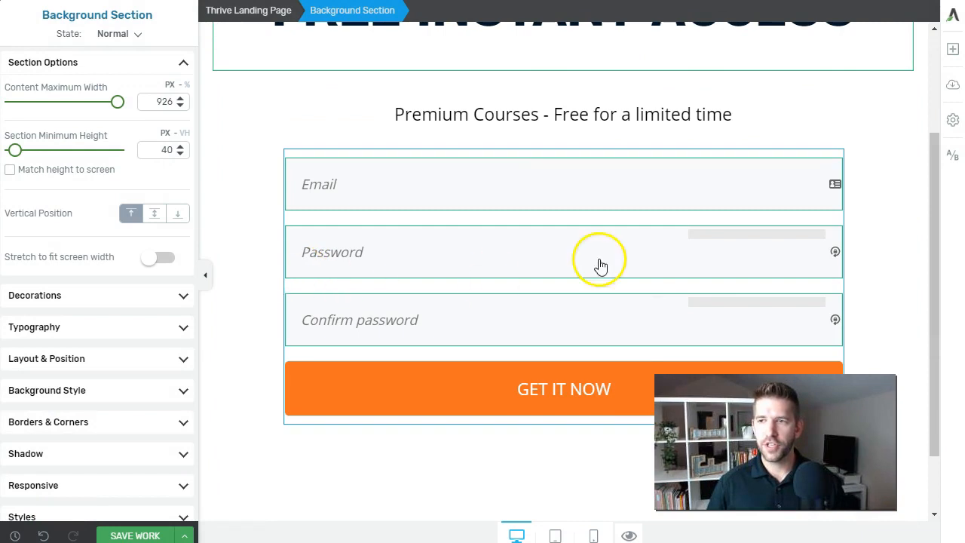
scroll(133, 493, "down", 1)
left_click(135, 535)
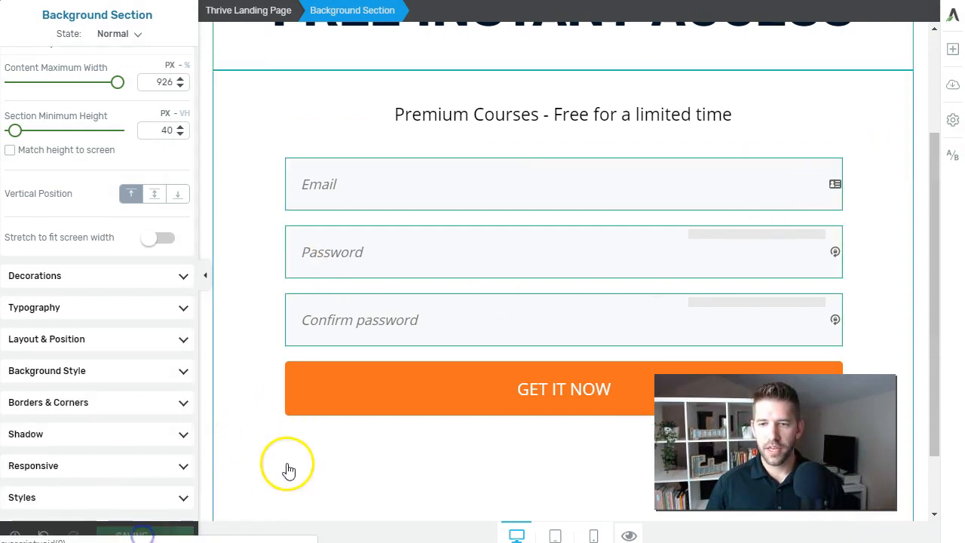
scroll(349, 447, "up", 2)
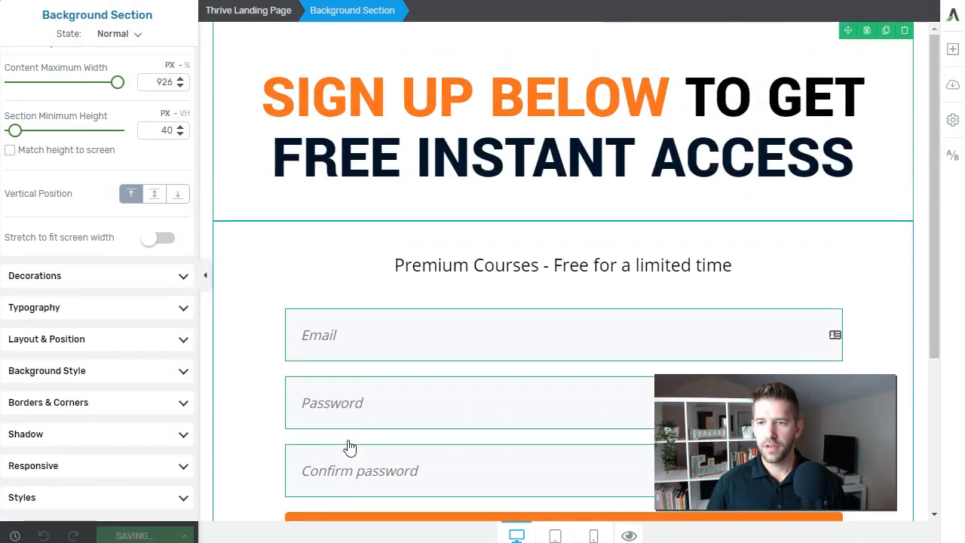
left_click(556, 535)
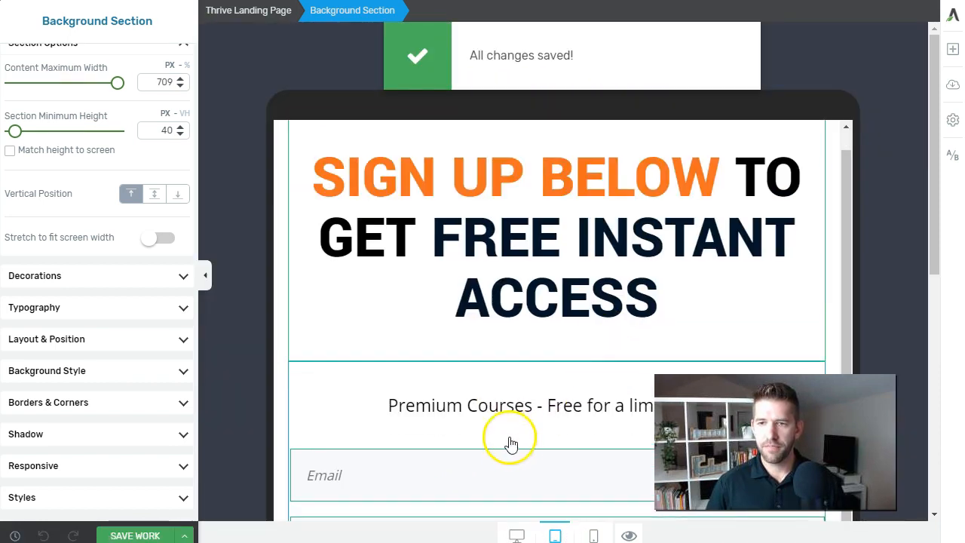
scroll(520, 446, "down", 5)
left_click(593, 535)
scroll(517, 276, "up", 3)
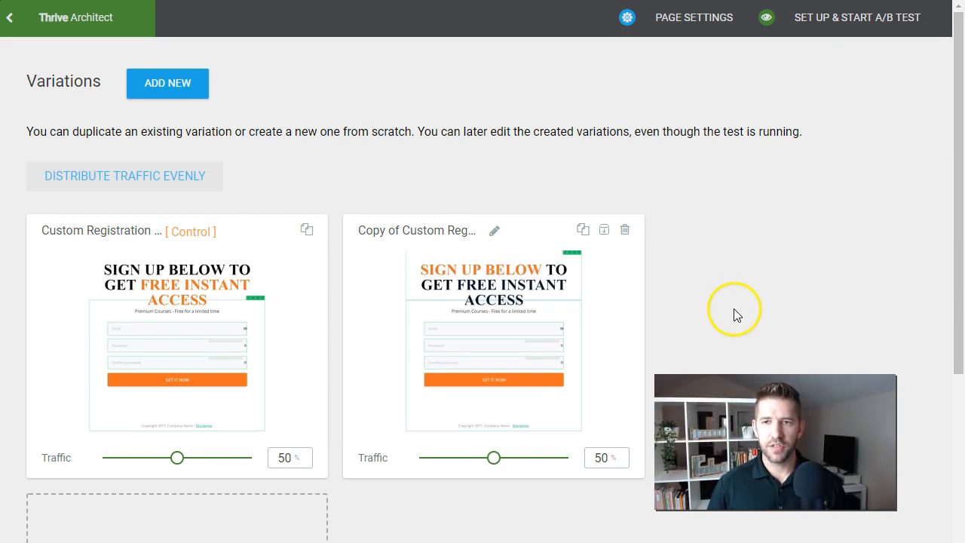
Name the test 'registration test', add description 'asdf', pick the Subscriptions goal, and start it
left_click(828, 25)
left_click(282, 252)
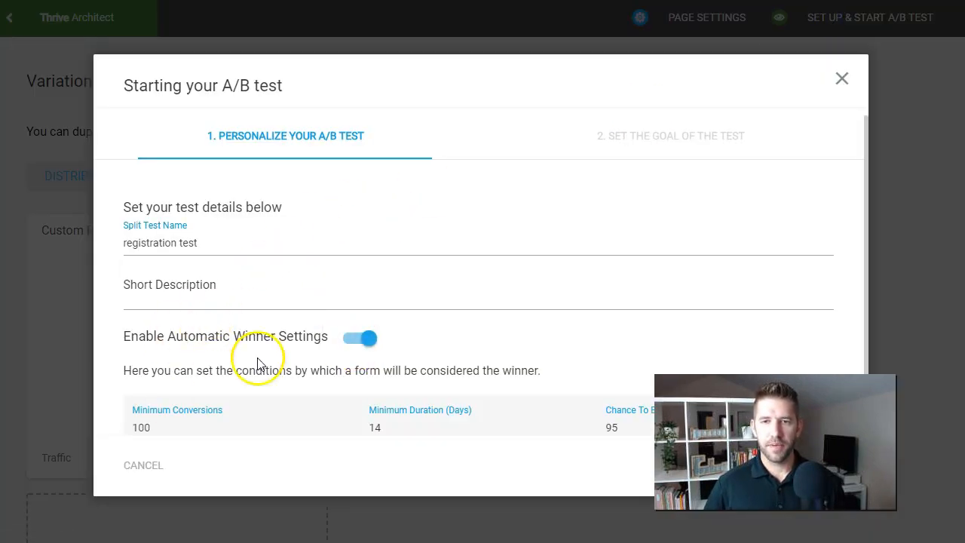
left_click(230, 307)
type("asdf")
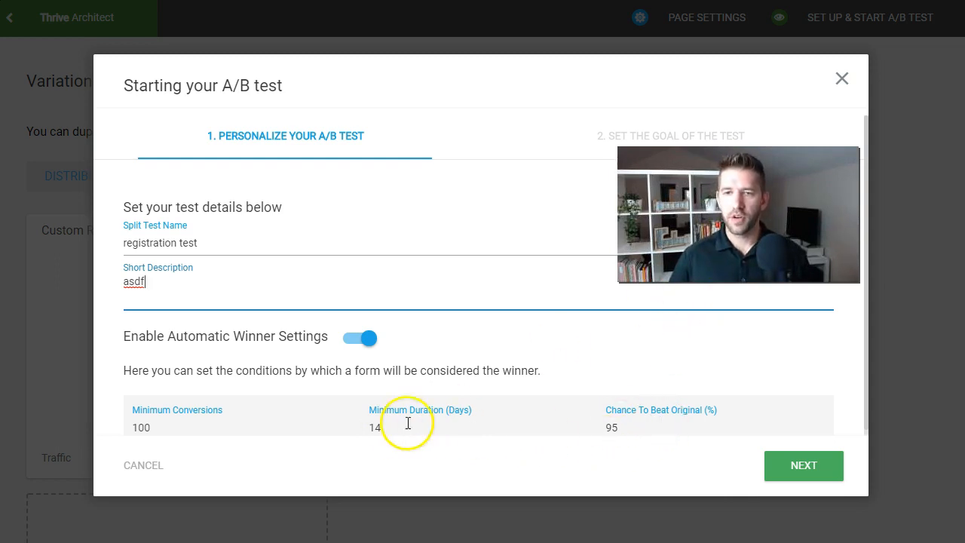
left_click(775, 466)
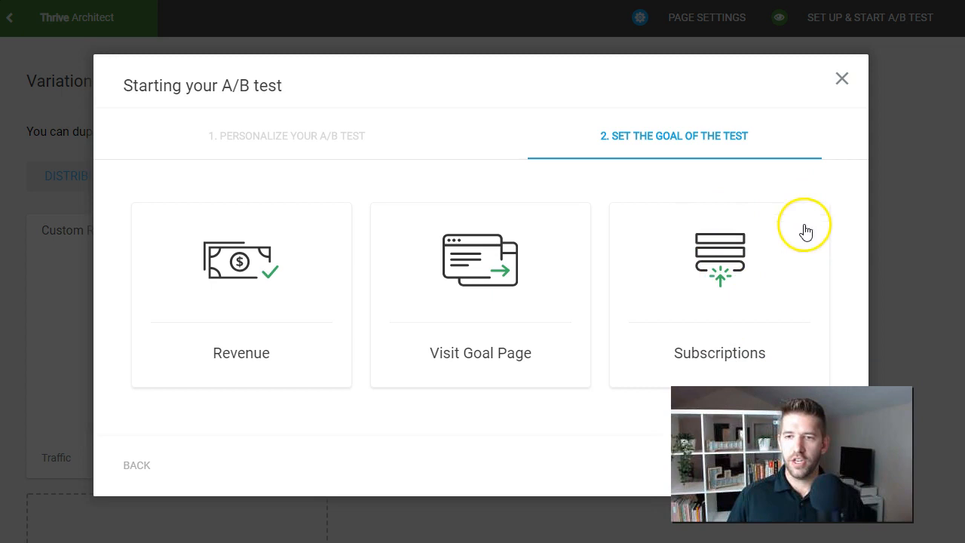
left_click(746, 274)
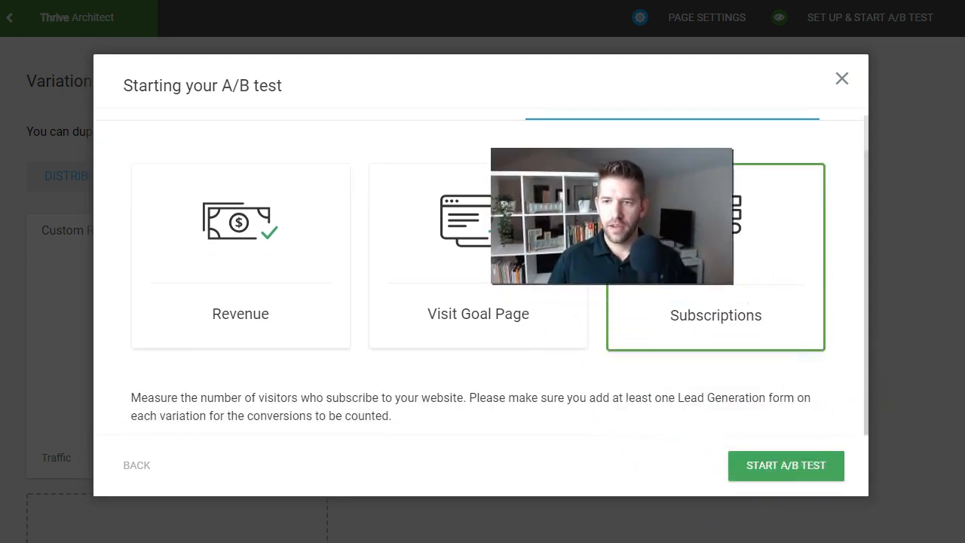
left_click(769, 464)
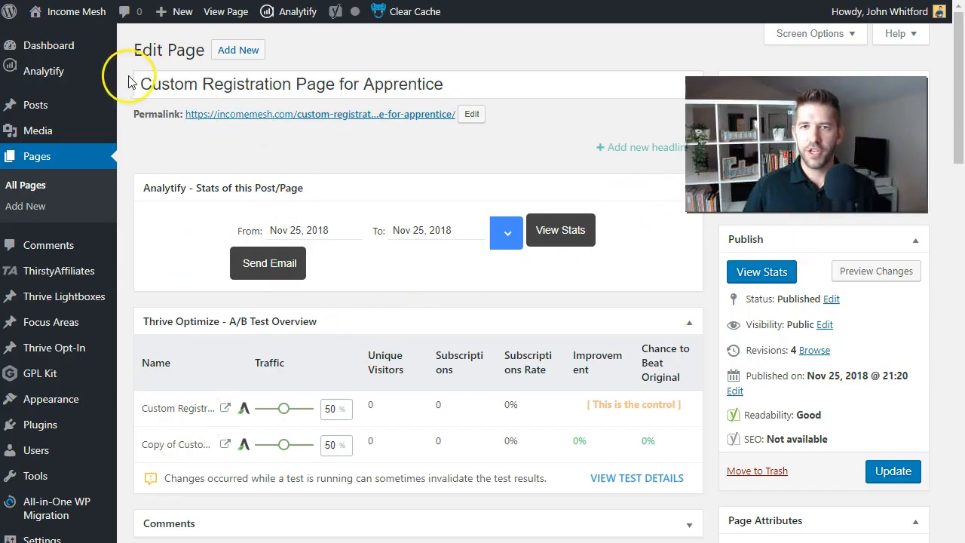
Update the Custom Registration Page for Apprentice from the Edit Page Publish box
scroll(323, 307, "down", 2)
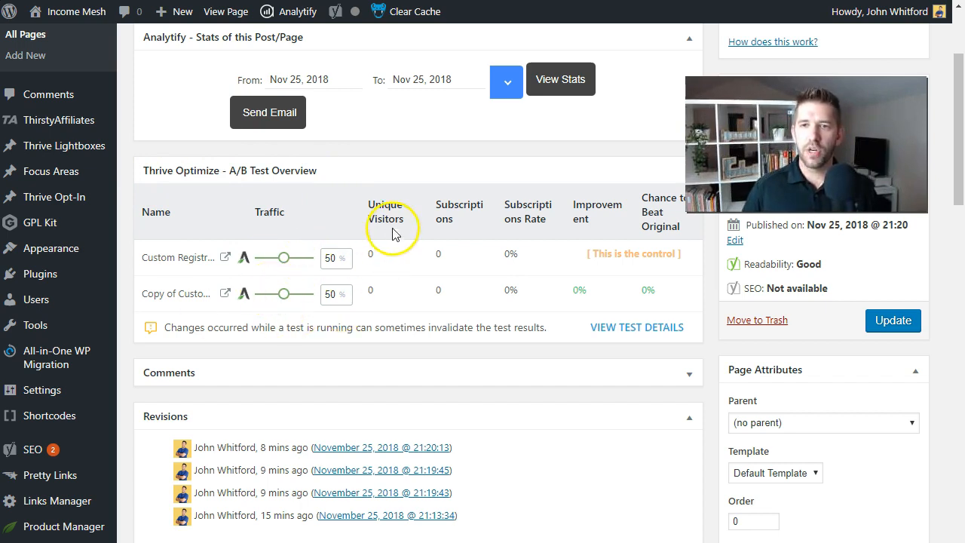
scroll(392, 233, "up", 2)
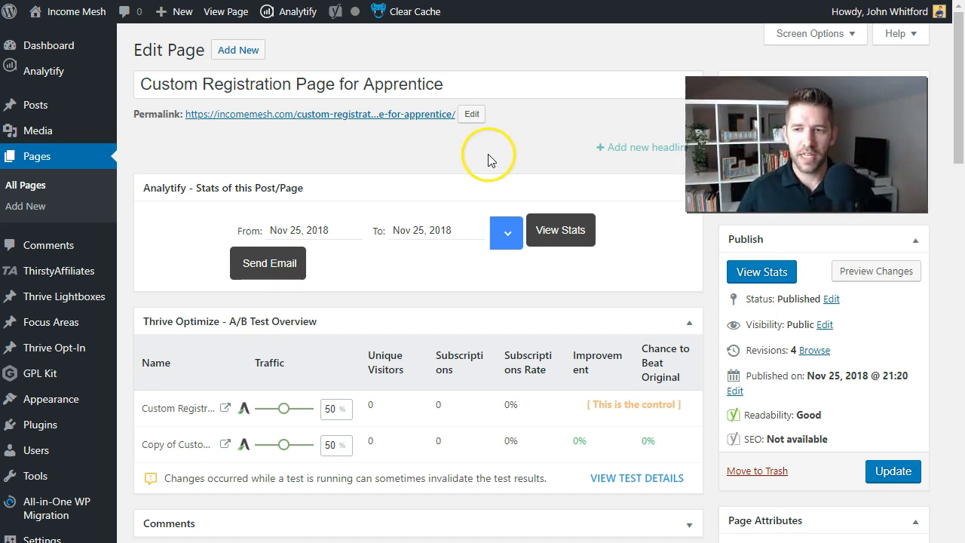
scroll(492, 151, "down", 1)
left_click(881, 398)
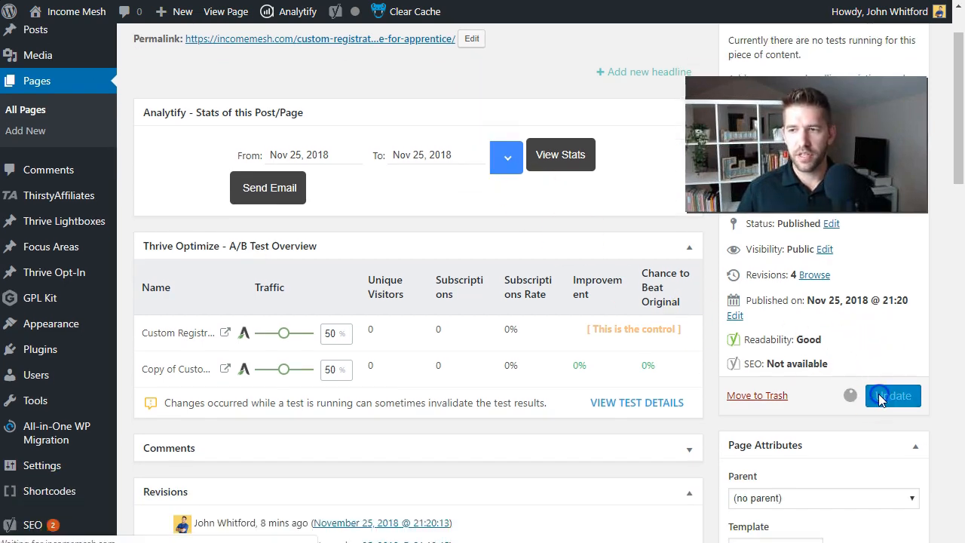
scroll(844, 387, "down", 5)
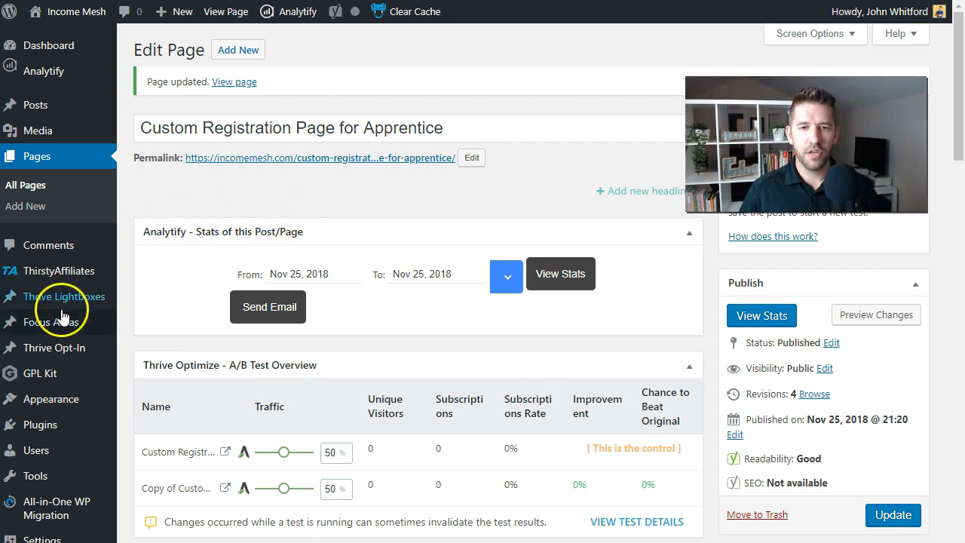
scroll(56, 306, "down", 4)
mouse_move(47, 505)
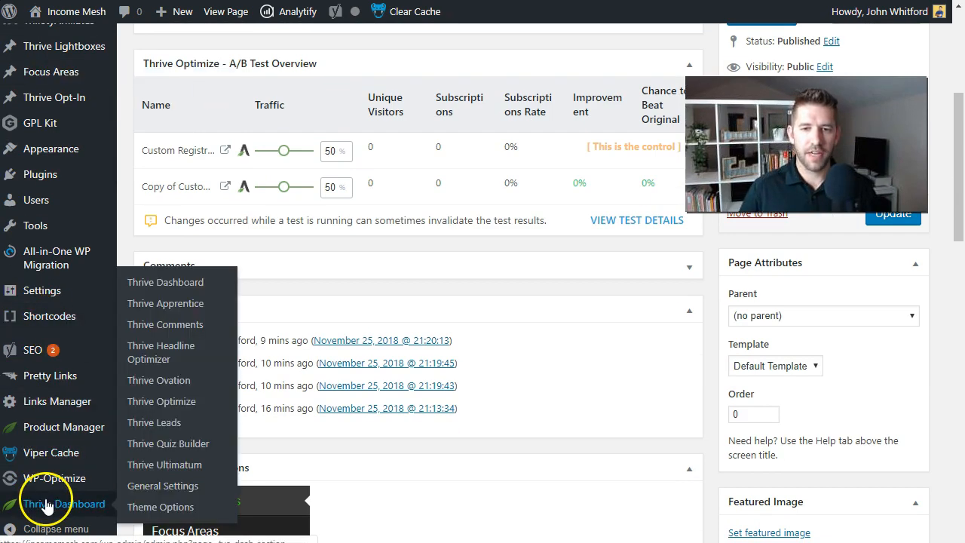
Add a new Registration Demo lead shortcode in Thrive Leads
left_click(155, 429)
scroll(480, 161, "down", 5)
scroll(482, 158, "down", 1)
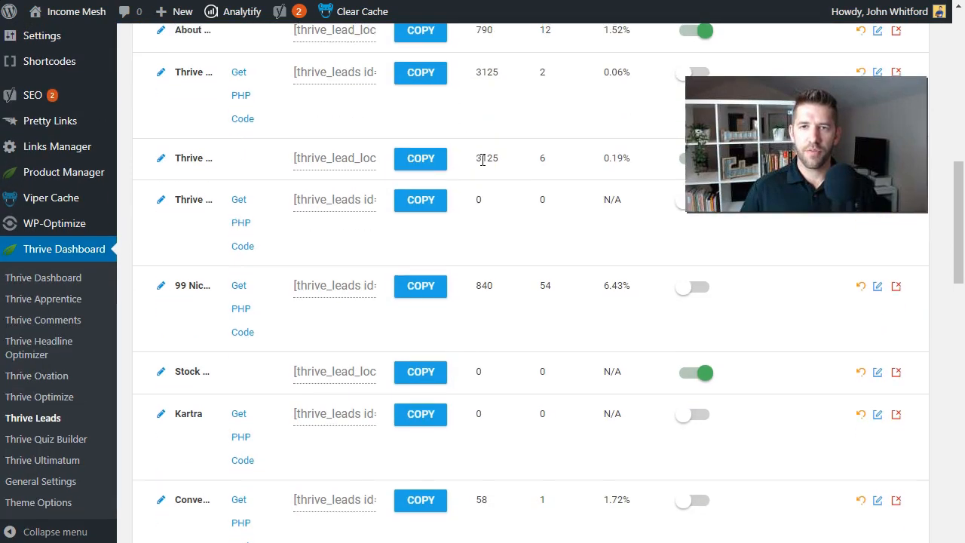
scroll(302, 113, "up", 2)
left_click(359, 90)
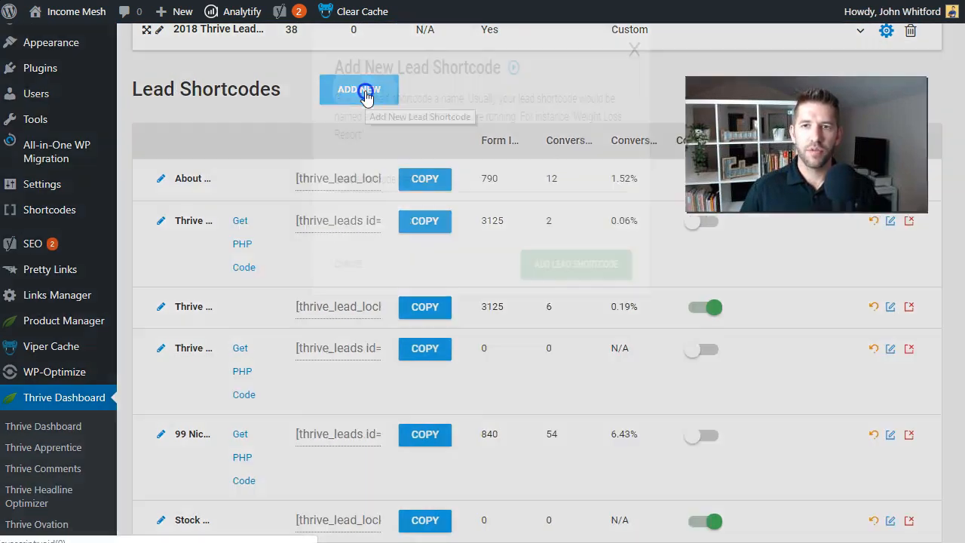
left_click(364, 206)
left_click(637, 293)
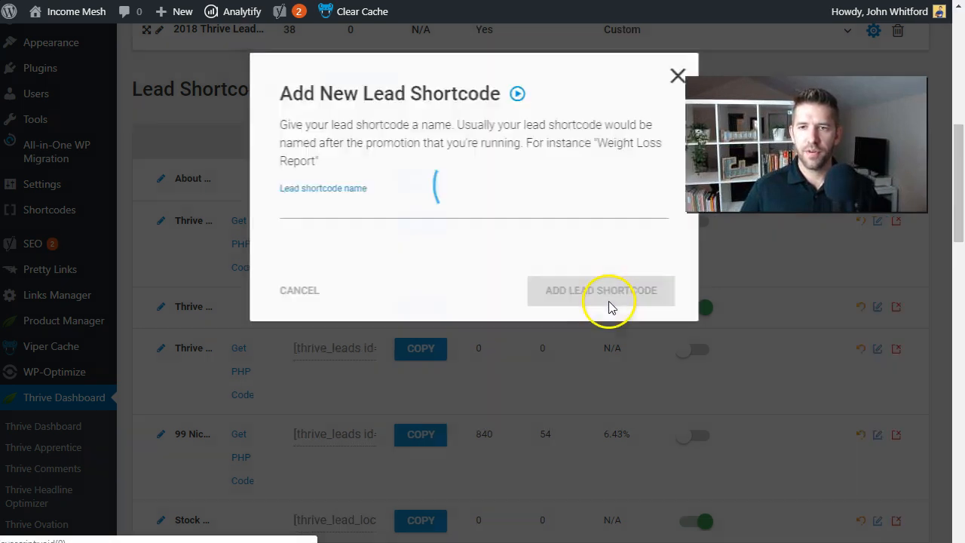
Open the new shortcode for editing and create a form named Custom Registration
scroll(555, 308, "down", 10)
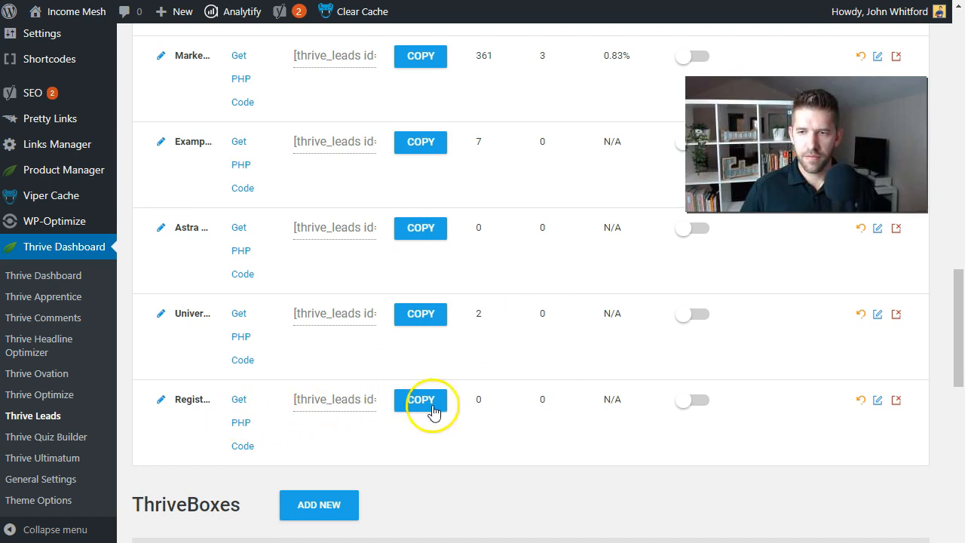
left_click(877, 401)
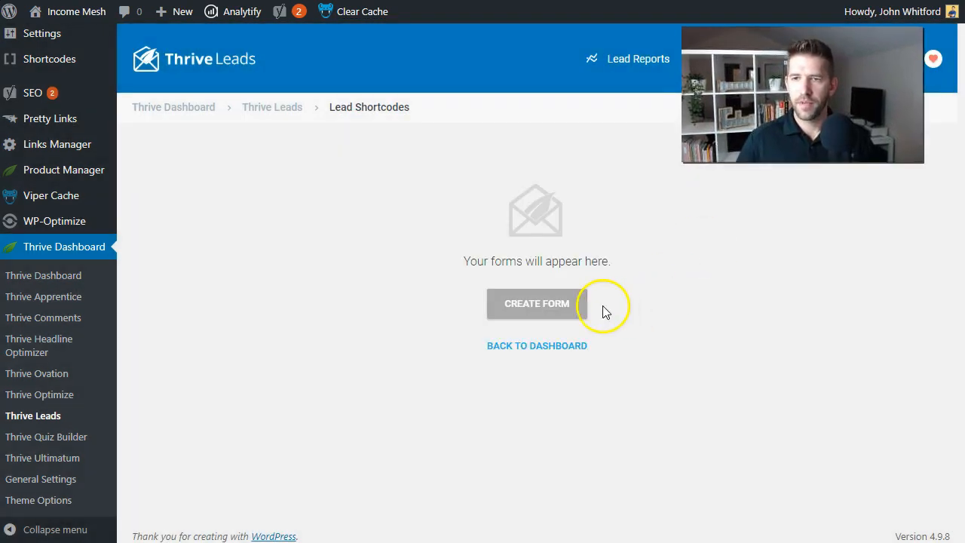
left_click(557, 304)
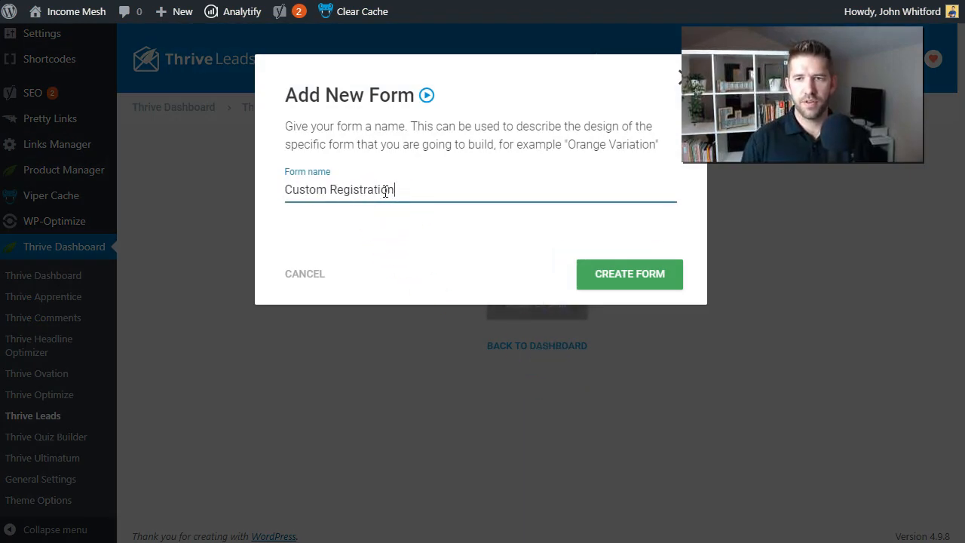
left_click(655, 275)
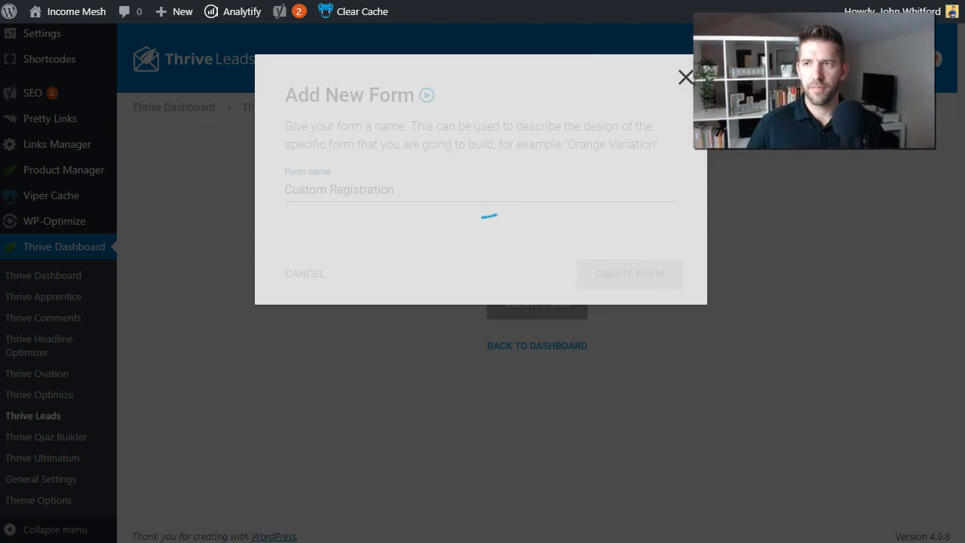
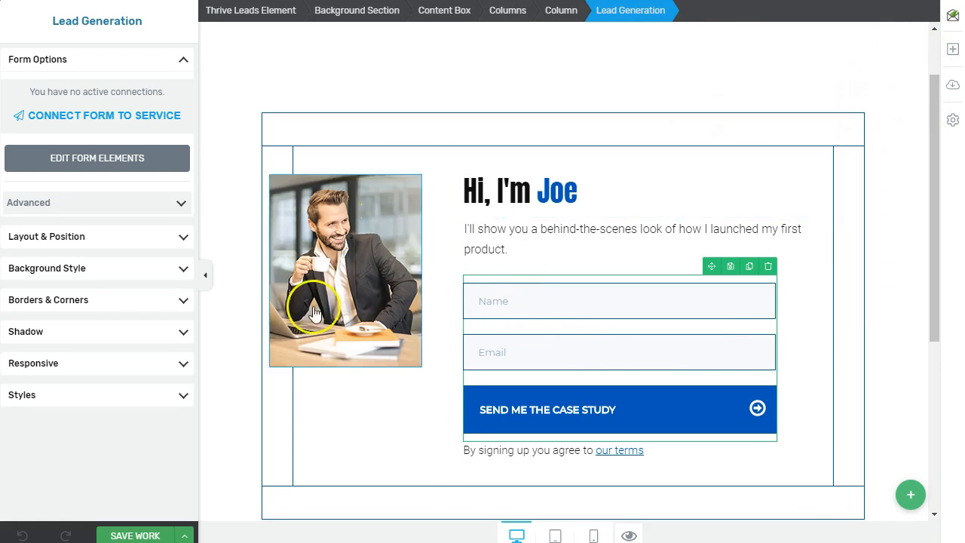
Link the form to MailerLite's Generic Subscriber list, remove the Name field, and redirect to a custom URL
left_click(95, 126)
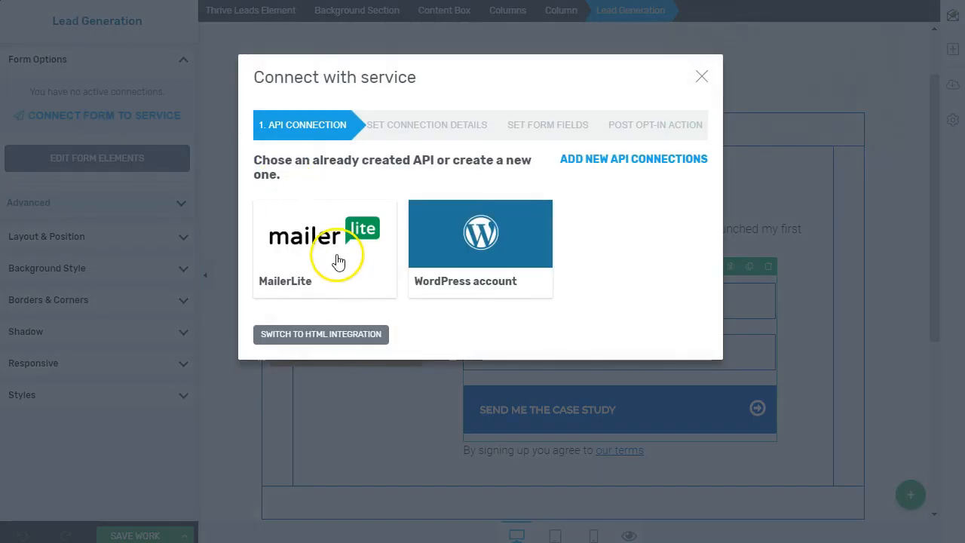
left_click(341, 237)
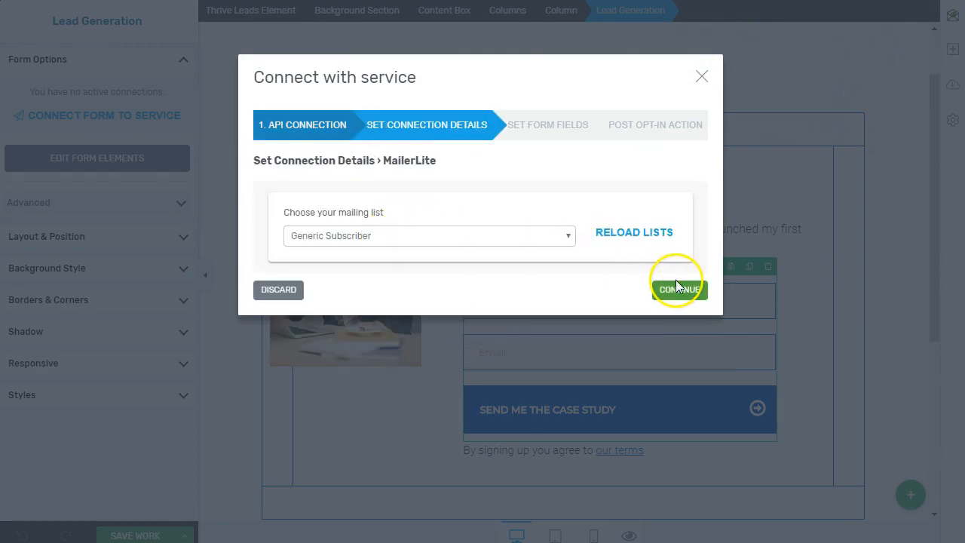
left_click(669, 288)
left_click(696, 319)
left_click(686, 323)
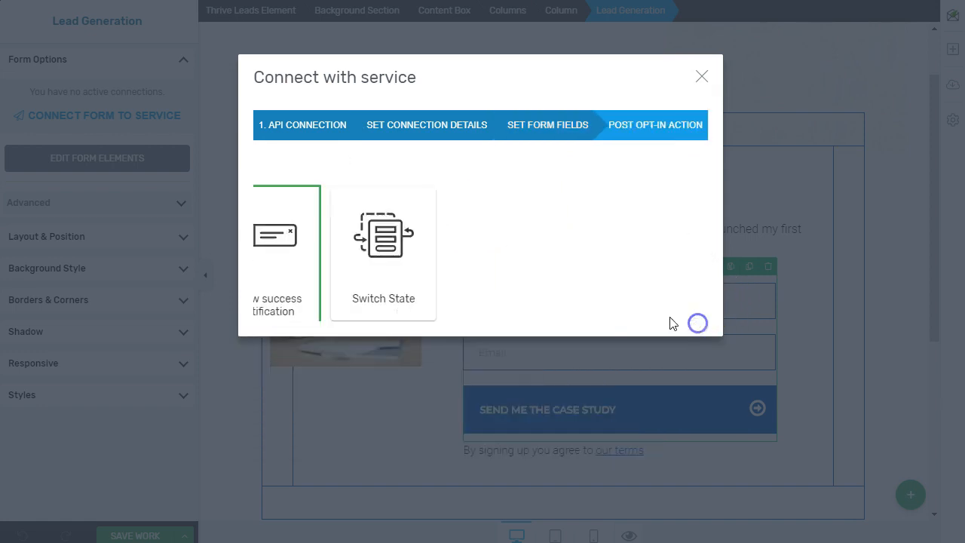
left_click(414, 279)
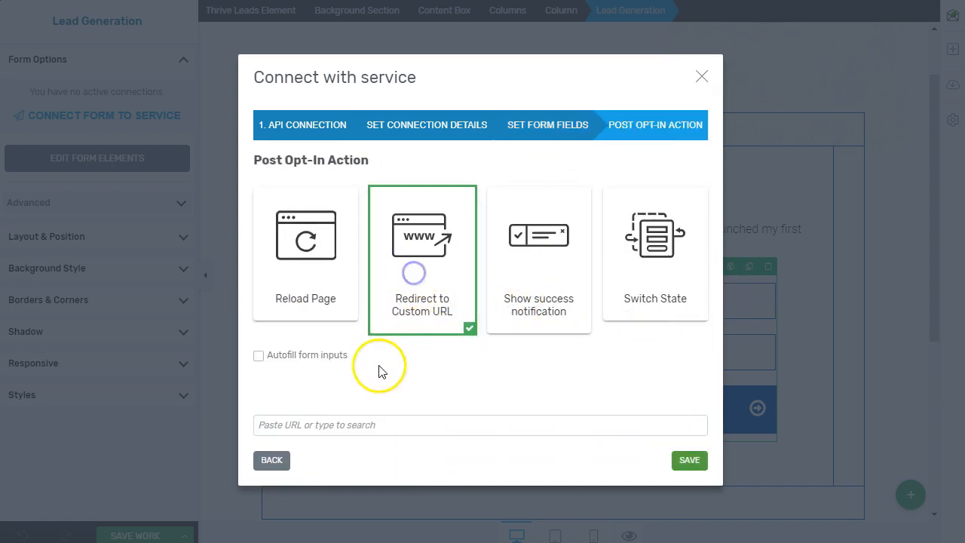
left_click(360, 418)
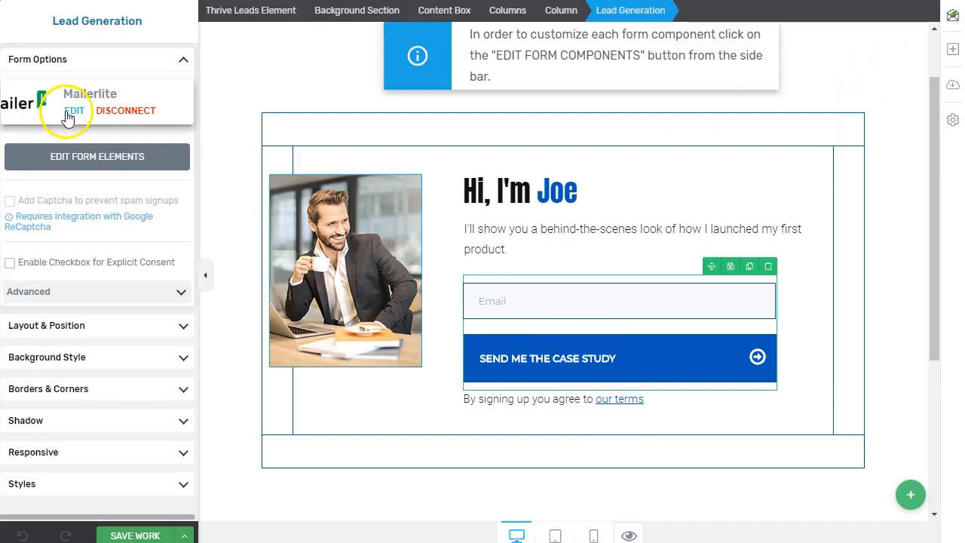
Add a WordPress account connection alongside MailerLite on the form
left_click(73, 111)
left_click(308, 135)
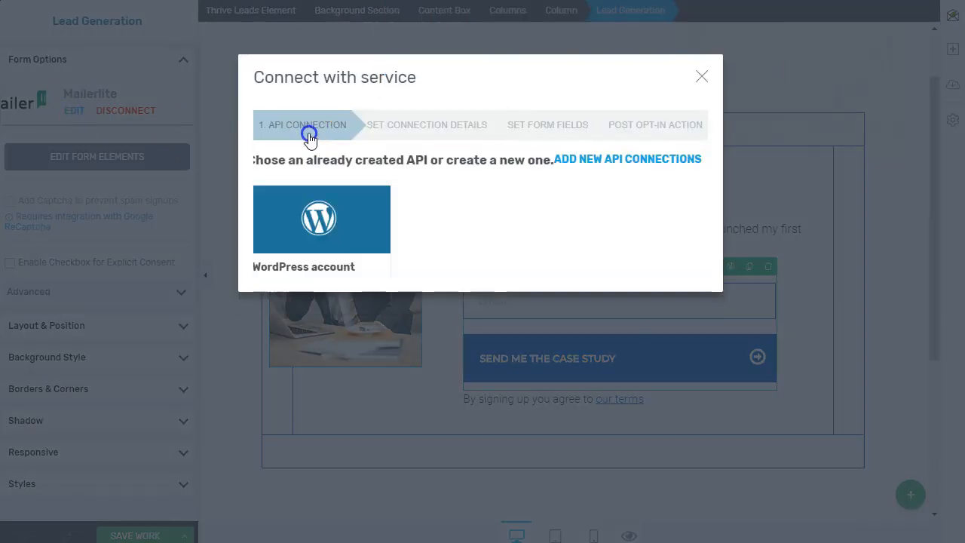
left_click(331, 249)
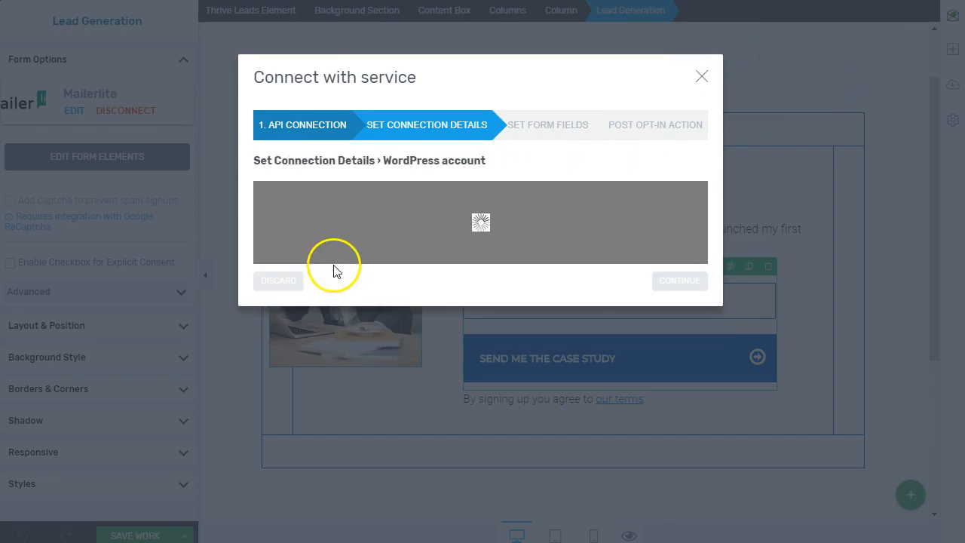
left_click(687, 286)
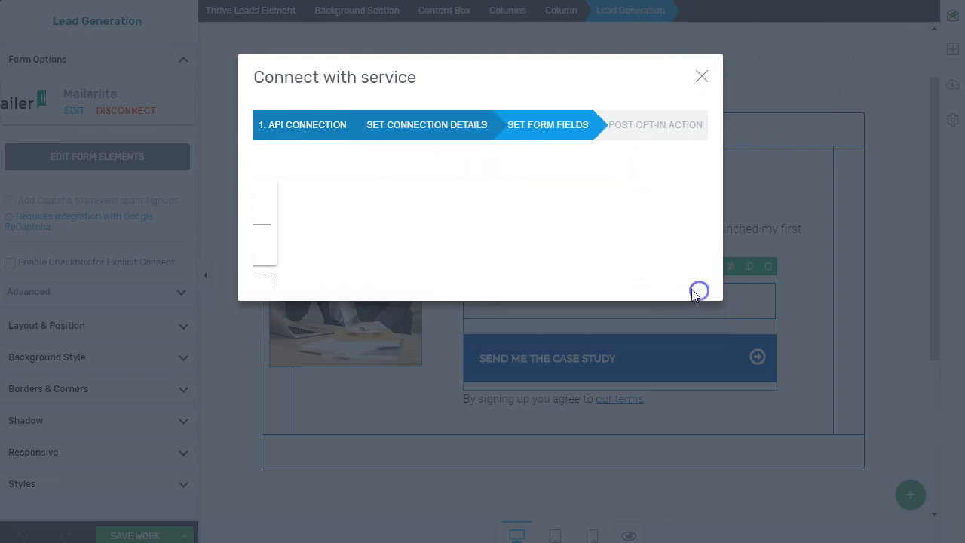
Add required Password and Confirm password fields and save the WordPress connection
left_click(485, 296)
left_click(484, 297)
left_click(474, 343)
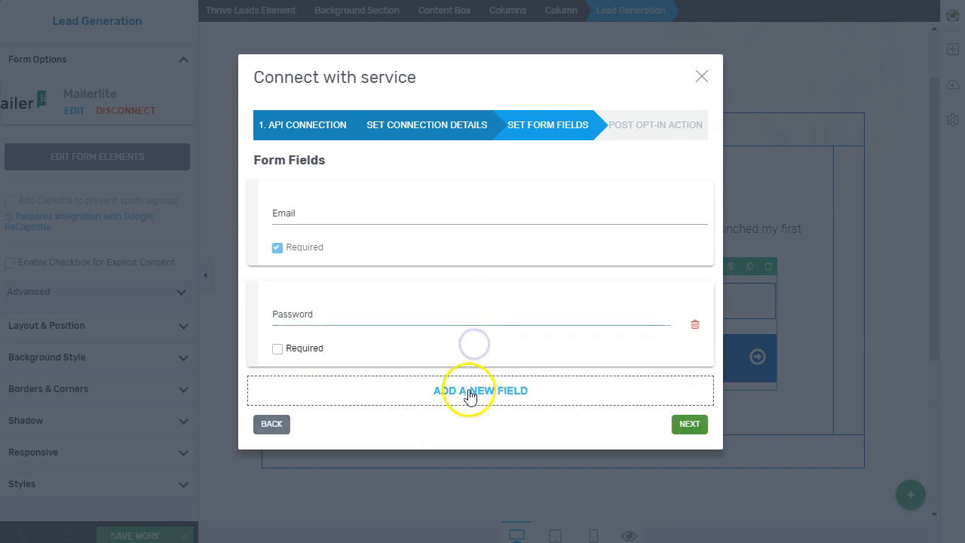
left_click(277, 348)
left_click(501, 394)
left_click(496, 395)
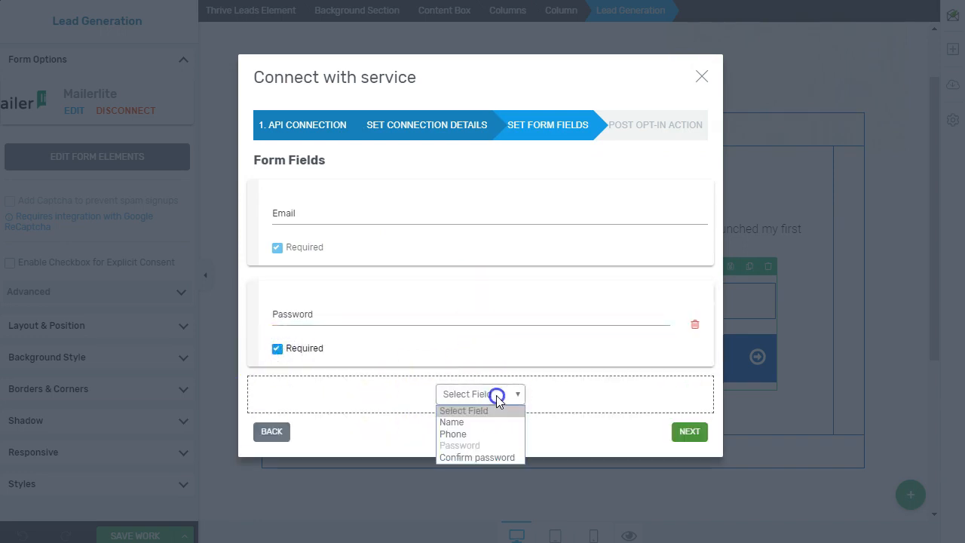
left_click(465, 457)
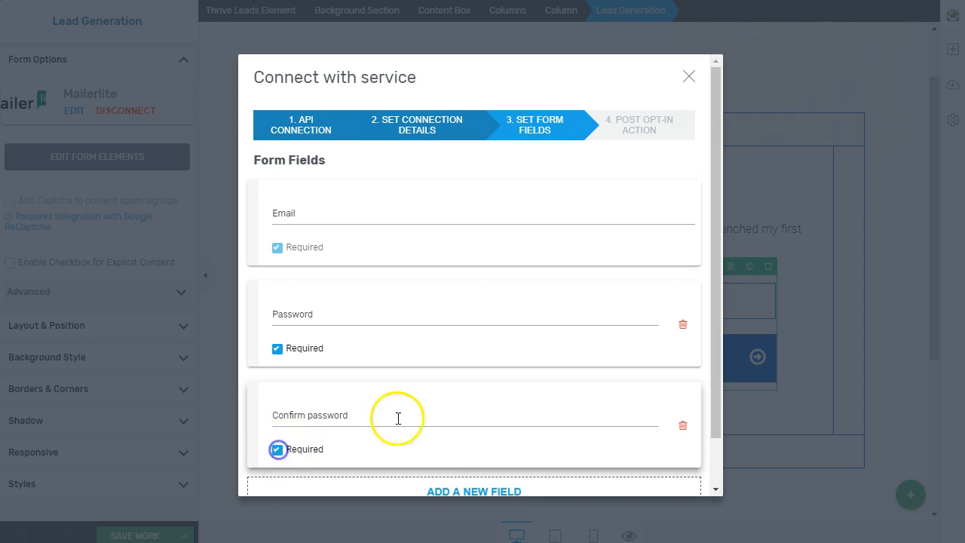
scroll(512, 433, "down", 2)
left_click(680, 475)
left_click(452, 424)
left_click(685, 458)
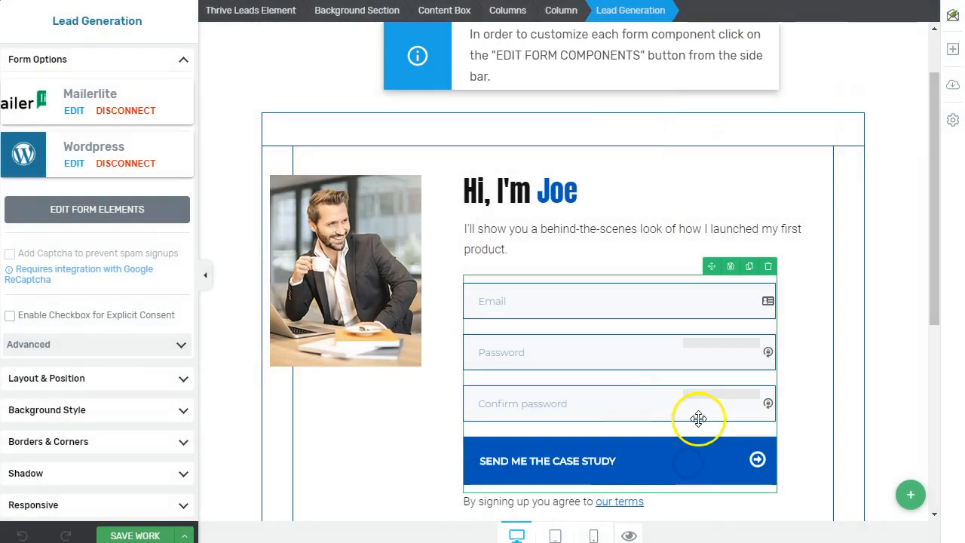
Select the Background Section that contains the registration form
left_click(835, 364)
scroll(814, 357, "down", 3)
scroll(814, 358, "up", 3)
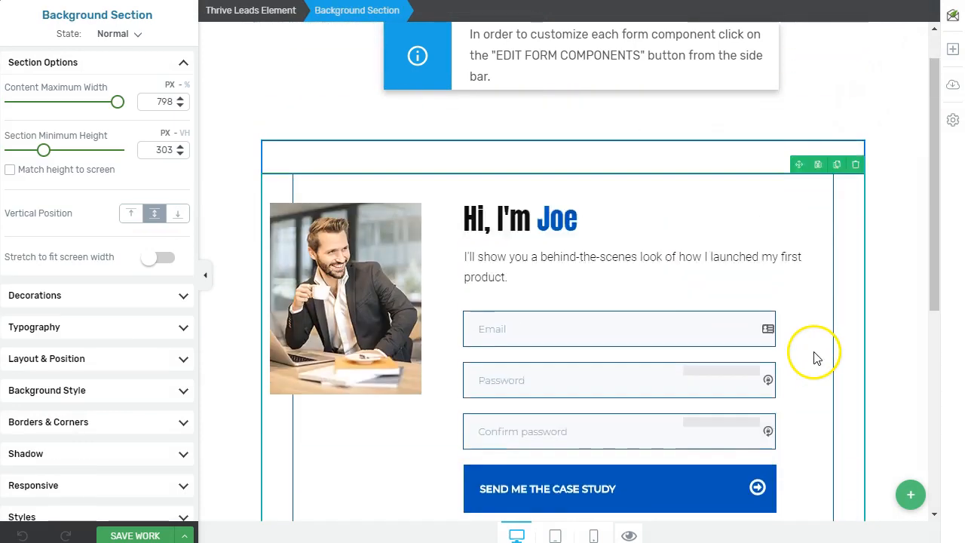
scroll(814, 357, "up", 1)
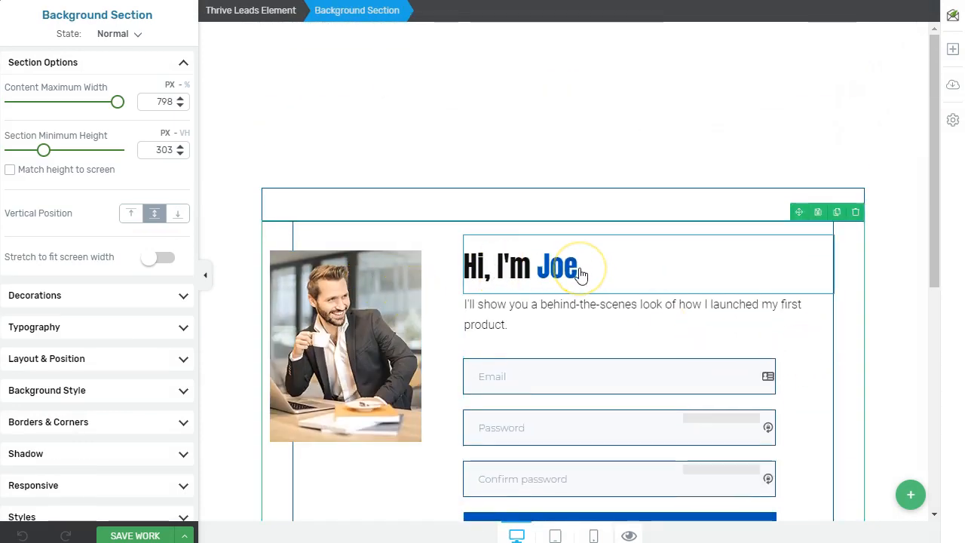
scroll(386, 267, "down", 2)
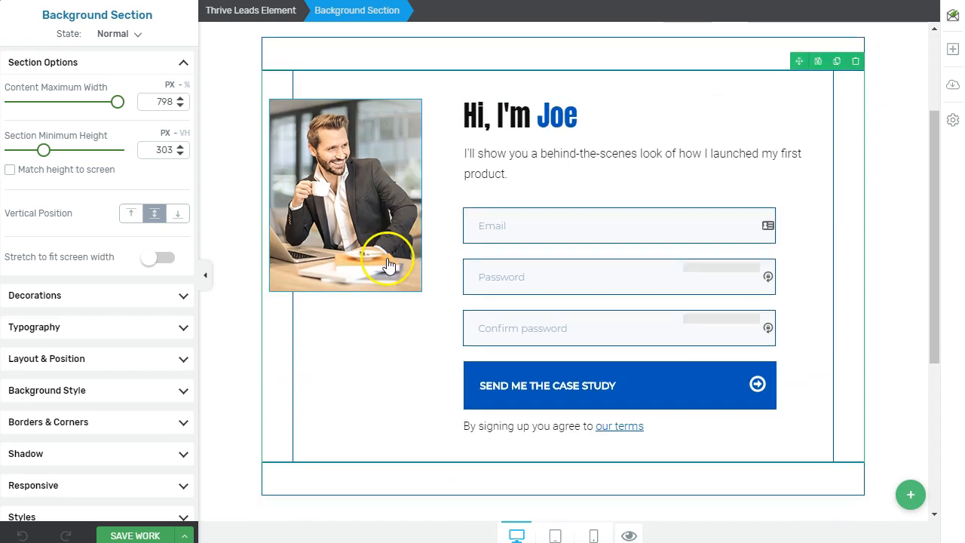
Preview the form at tablet and phone widths, then save the work
left_click(554, 534)
left_click(594, 535)
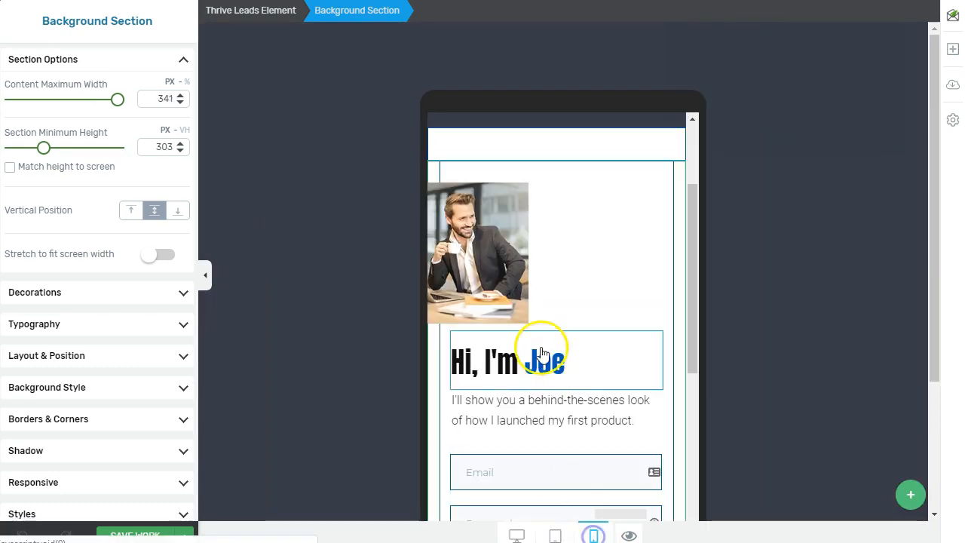
scroll(513, 339, "down", 3)
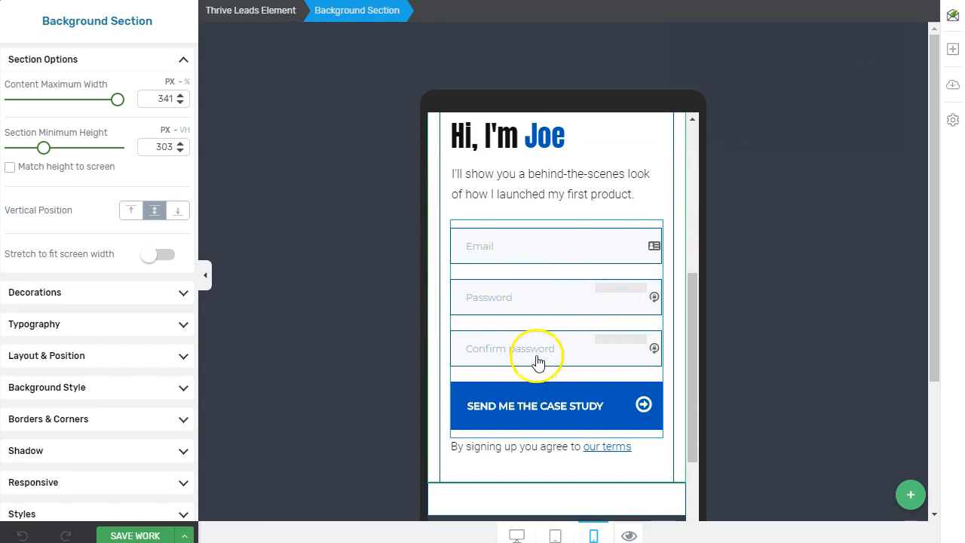
scroll(543, 360, "up", 3)
scroll(543, 302, "down", 2)
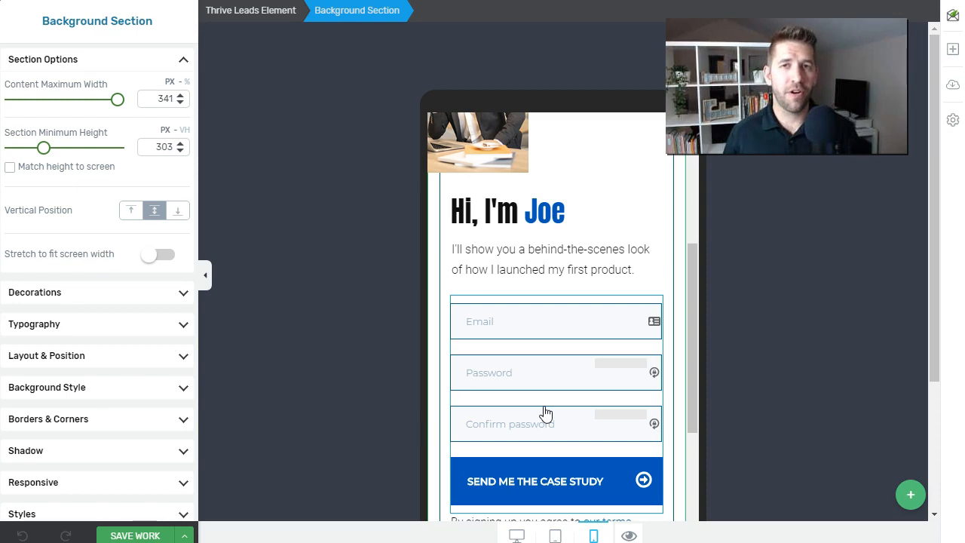
scroll(570, 303, "down", 2)
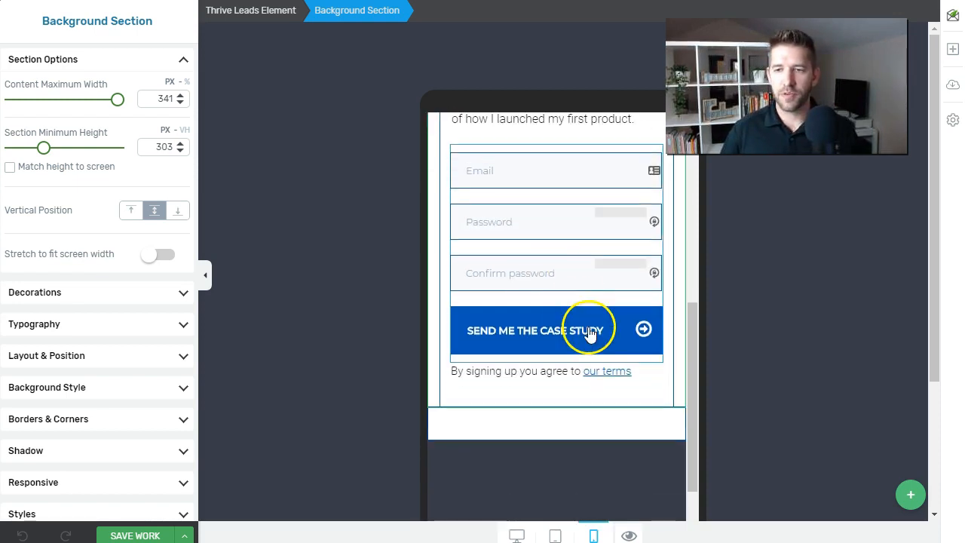
scroll(523, 333, "up", 1)
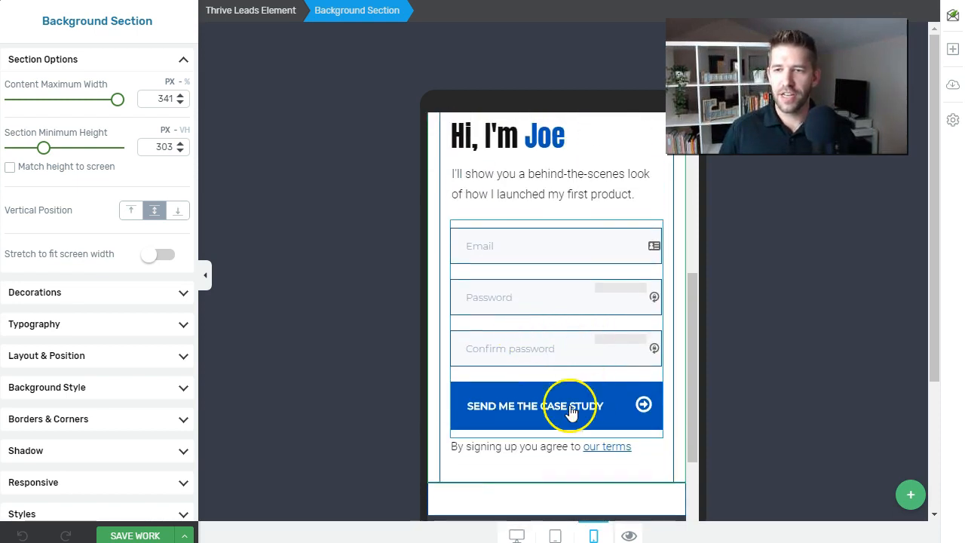
left_click(136, 535)
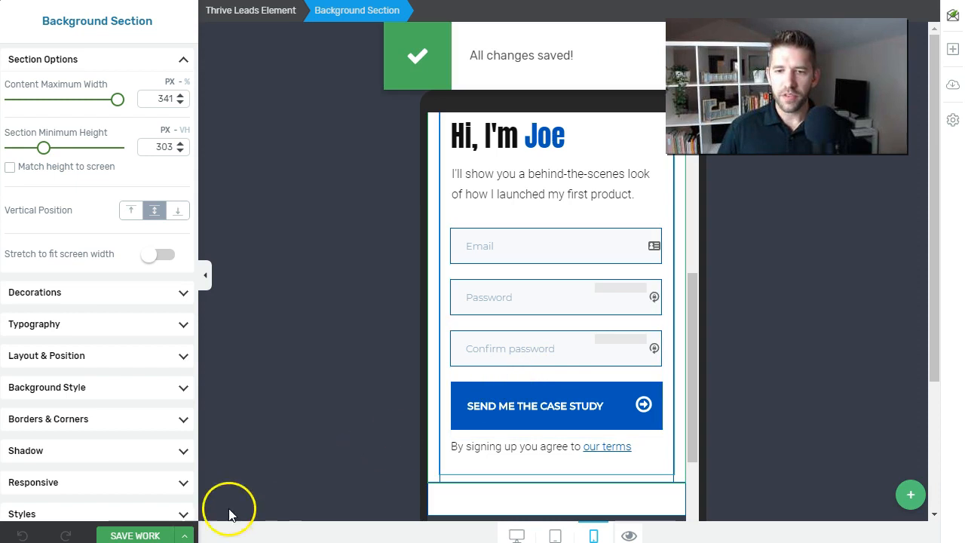
left_click(184, 535)
Save and exit the editor, then clone Custom Registration into 'Copy of Custom Registration'
left_click(104, 518)
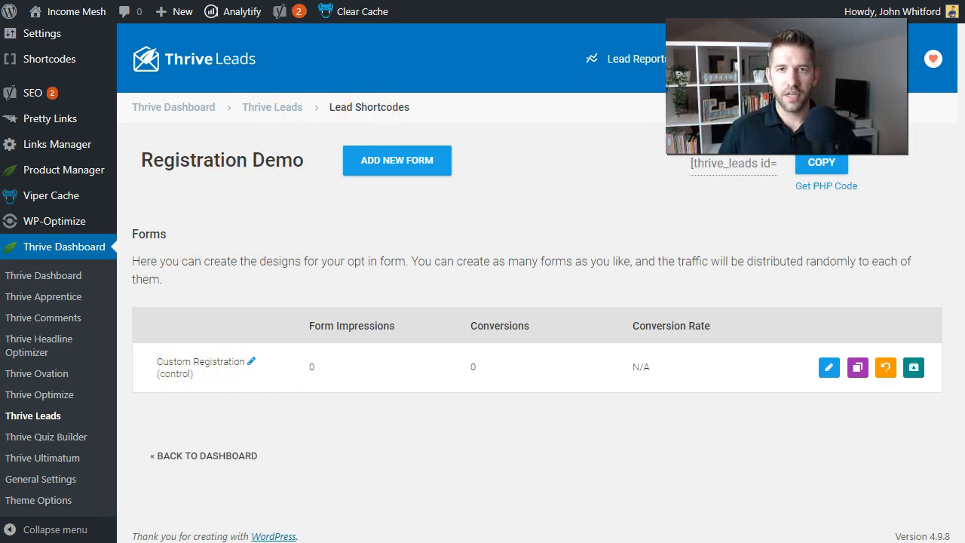
key("F5")
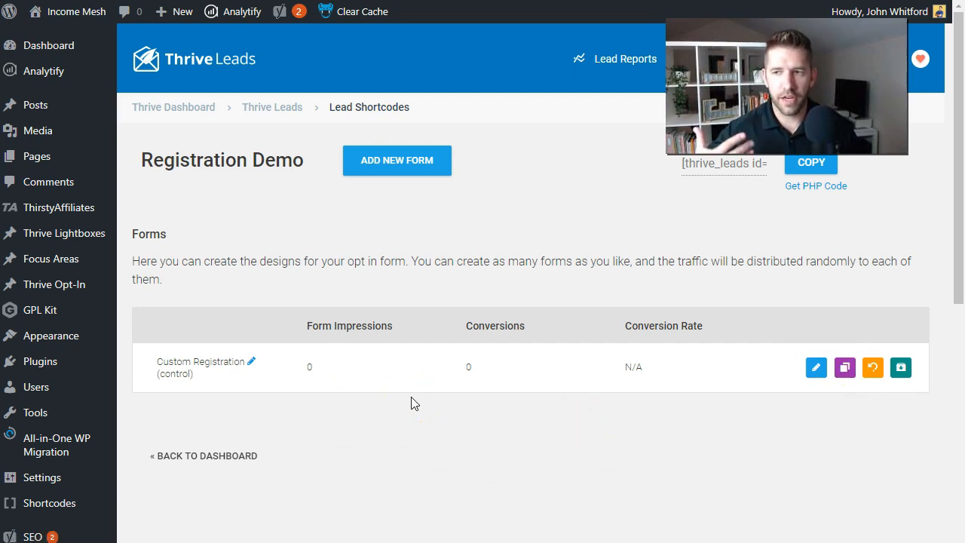
left_click(844, 368)
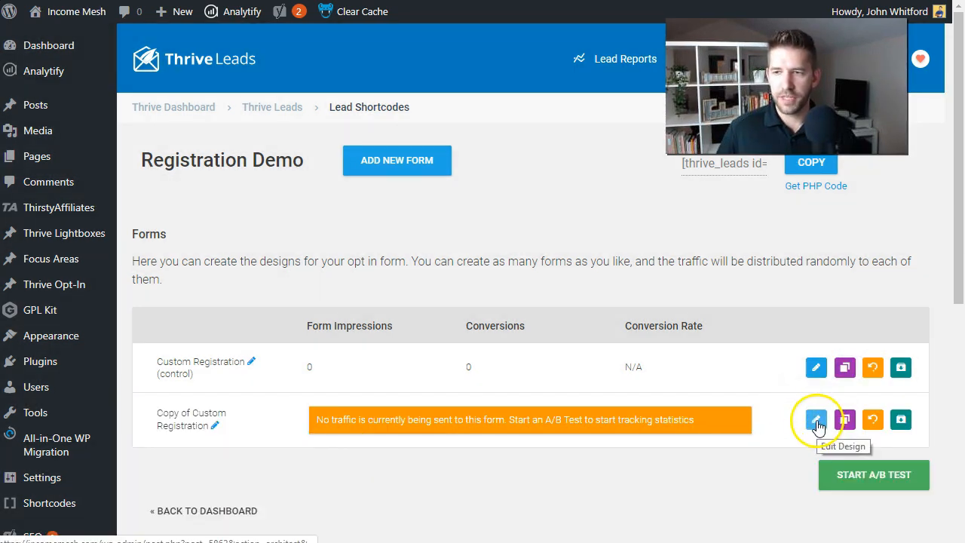
Replace the copied form's man photo with the Better Google Analytics Data image
left_click(816, 420)
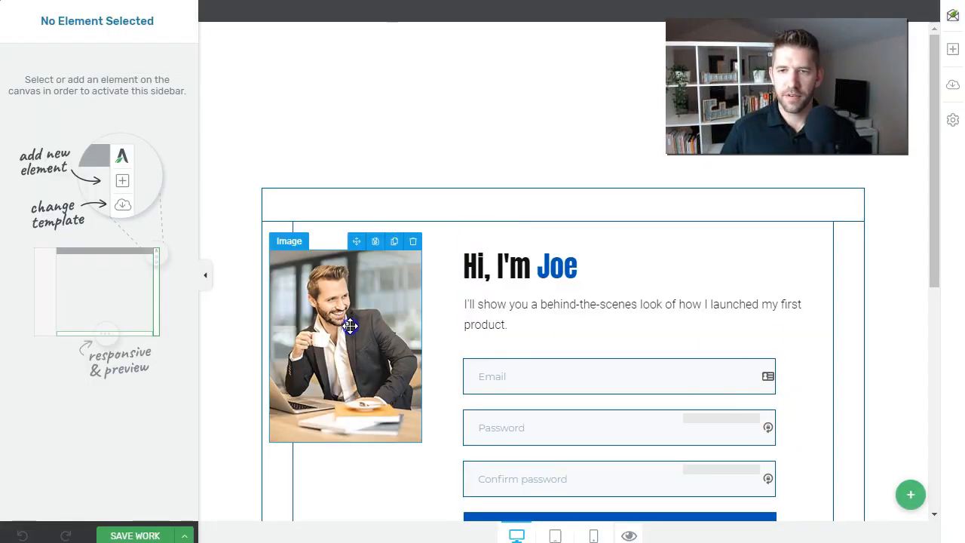
left_click(351, 328)
left_click(46, 95)
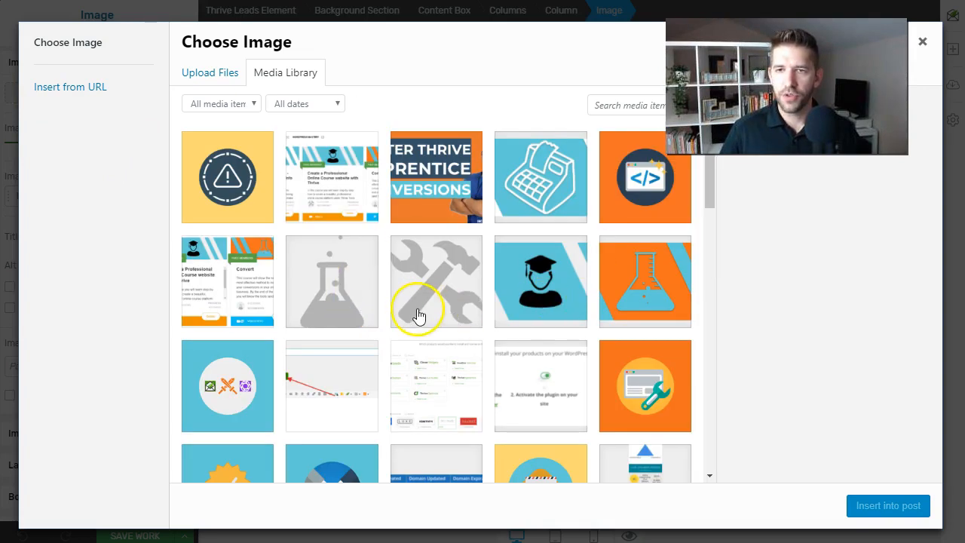
scroll(475, 390, "down", 3)
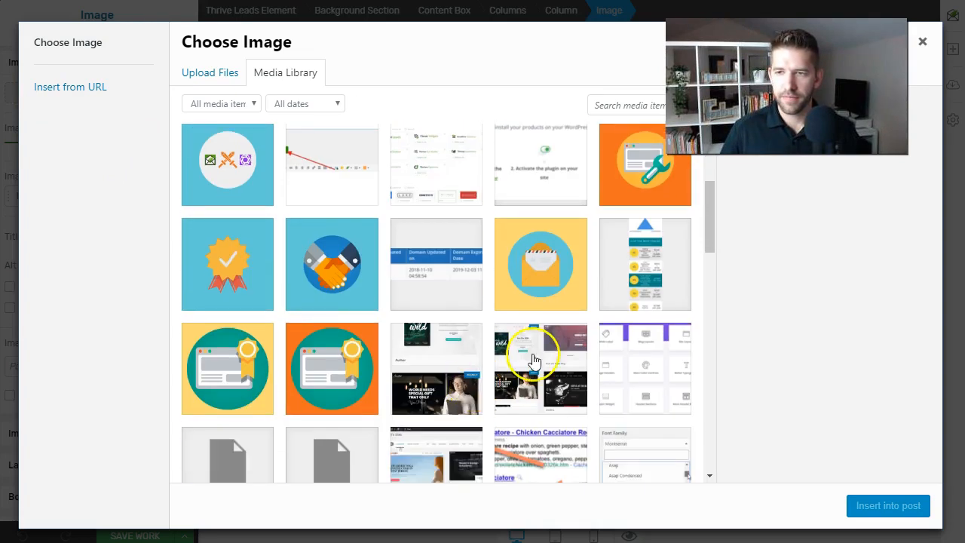
scroll(467, 282, "down", 4)
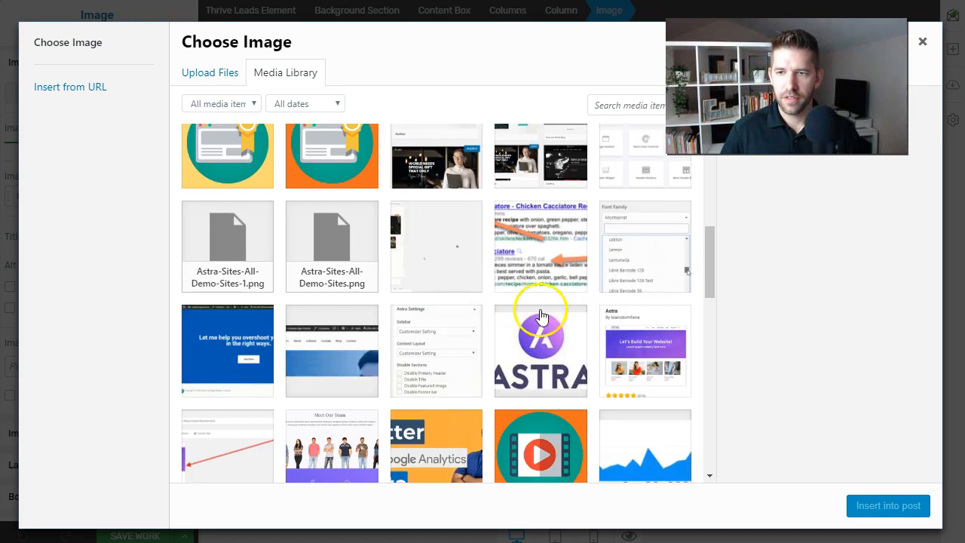
scroll(433, 355, "down", 3)
scroll(430, 339, "up", 3)
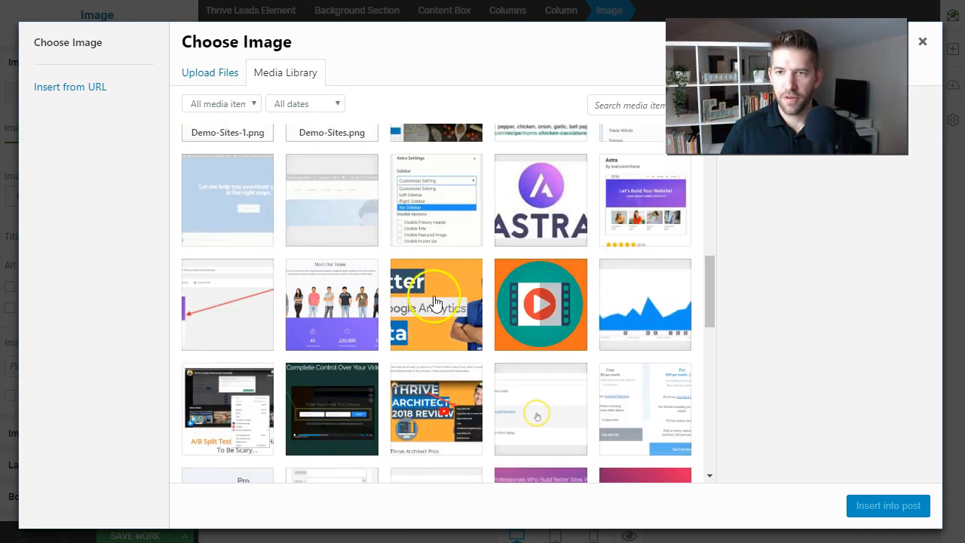
left_click(434, 310)
left_click(902, 505)
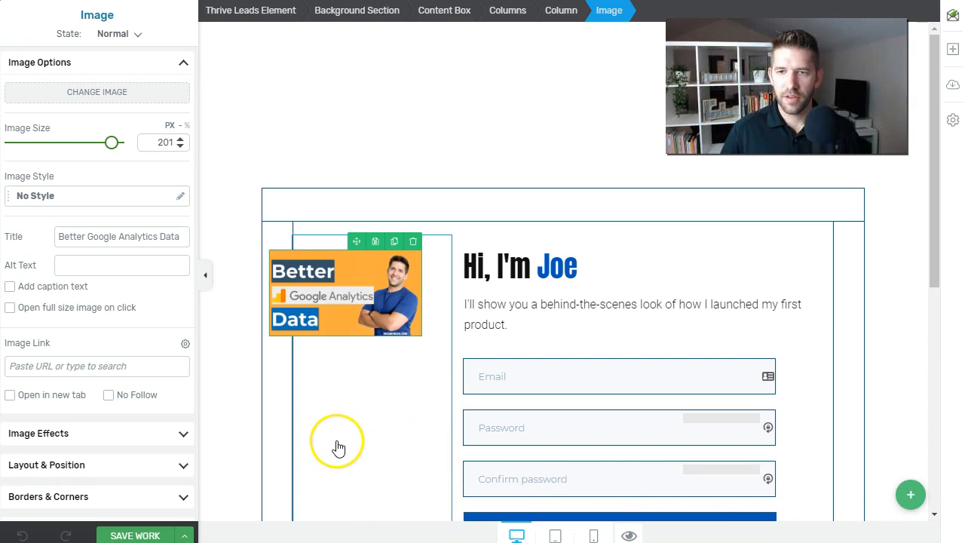
Change the heading name from Joe to John and bring up the save options
left_click(334, 419)
left_click(663, 308)
scroll(660, 317, "down", 2)
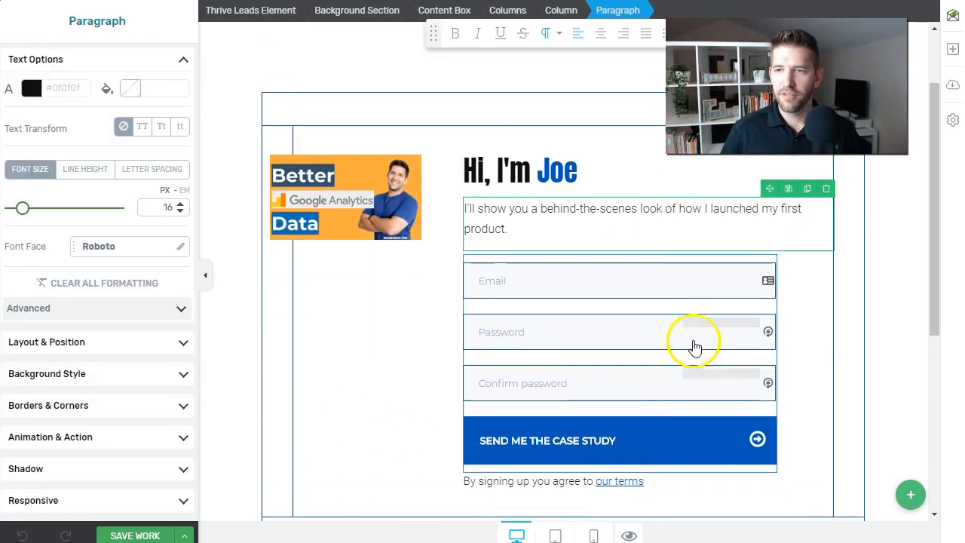
scroll(753, 354, "up", 2)
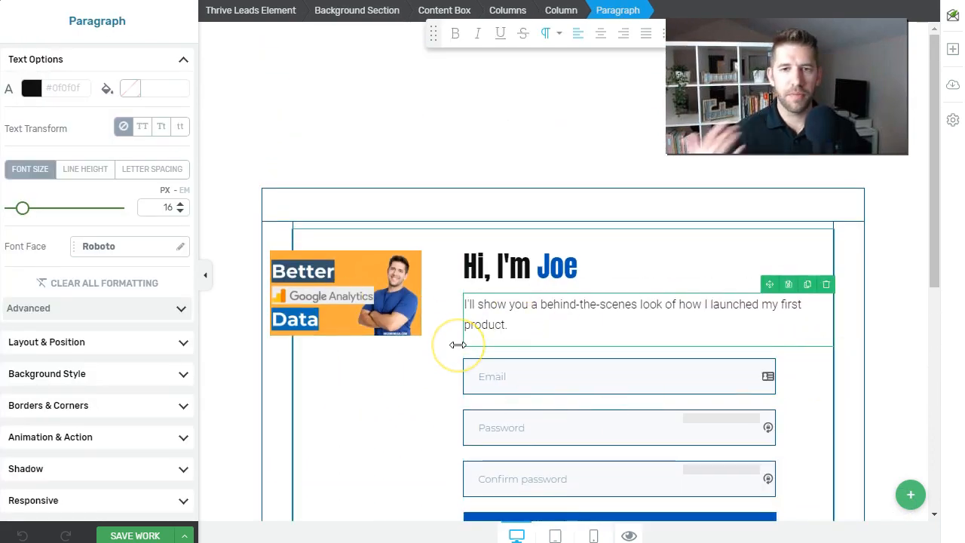
double_click(567, 274)
type("J")
left_click(563, 305)
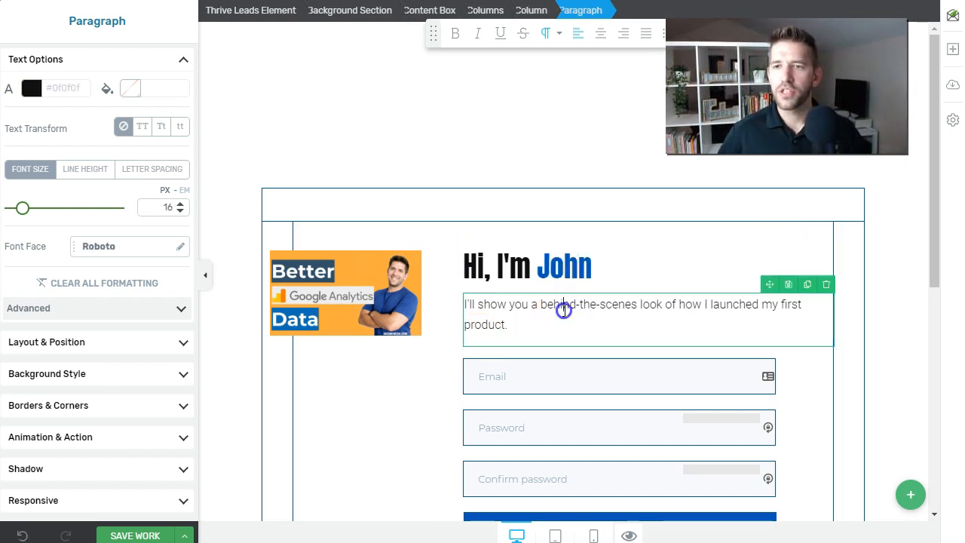
scroll(398, 379, "down", 2)
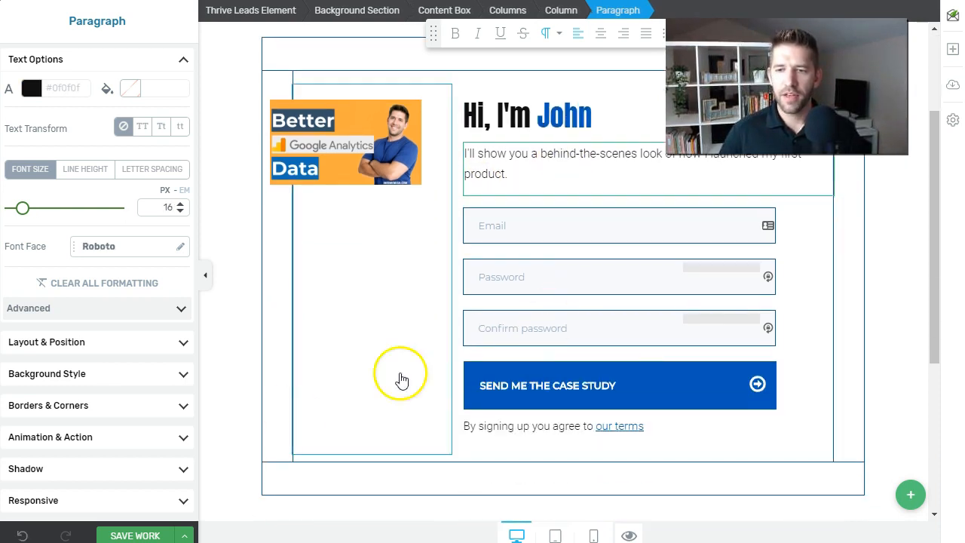
left_click(185, 533)
Save the copy, then launch A/B test 'Registration Test 2' with notes 'Using Thrive Leads' and automatic winner enabled
left_click(45, 504)
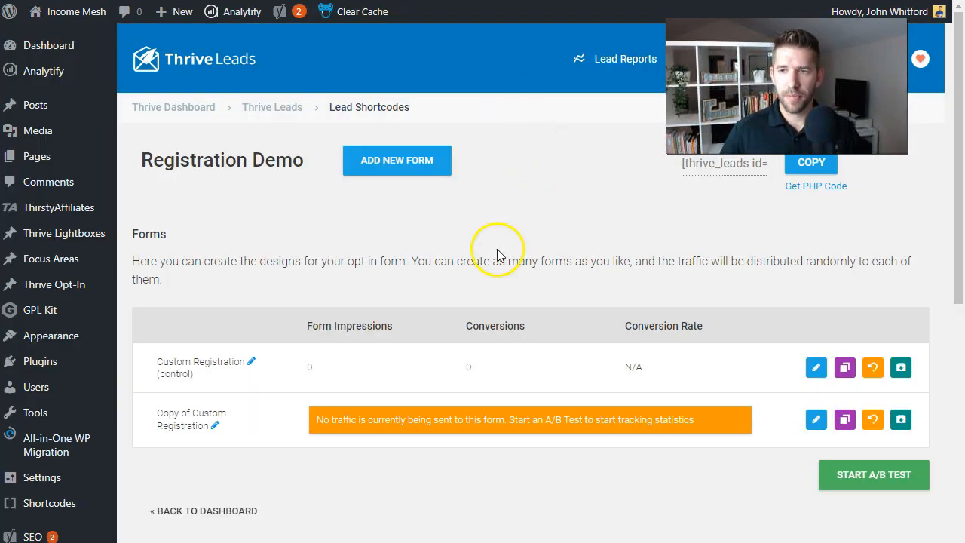
scroll(519, 239, "down", 1)
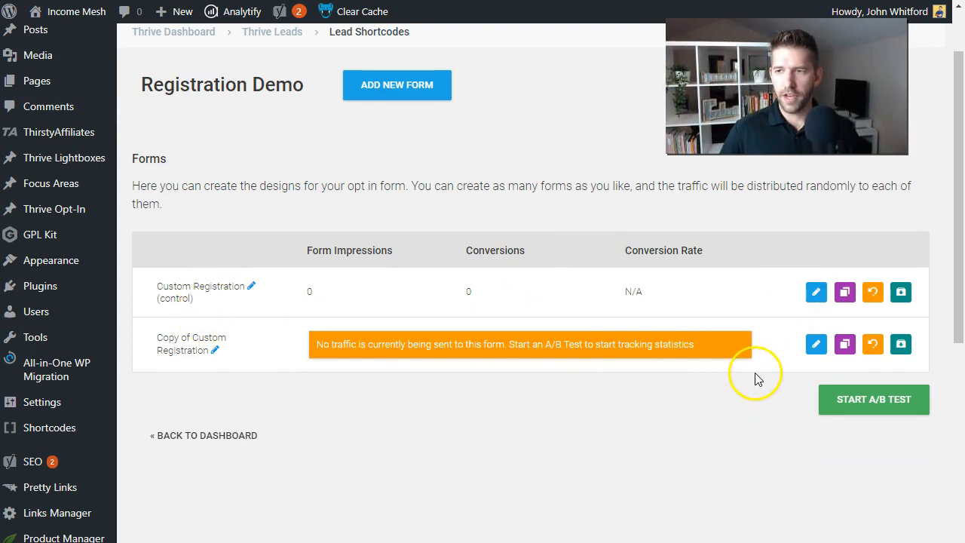
left_click(871, 413)
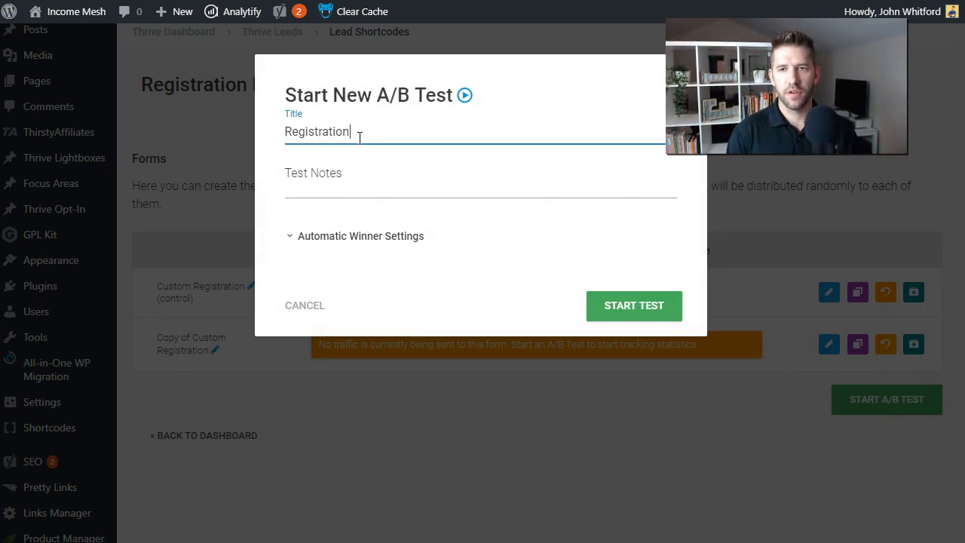
key("Tab")
type("Using Thrive Leads")
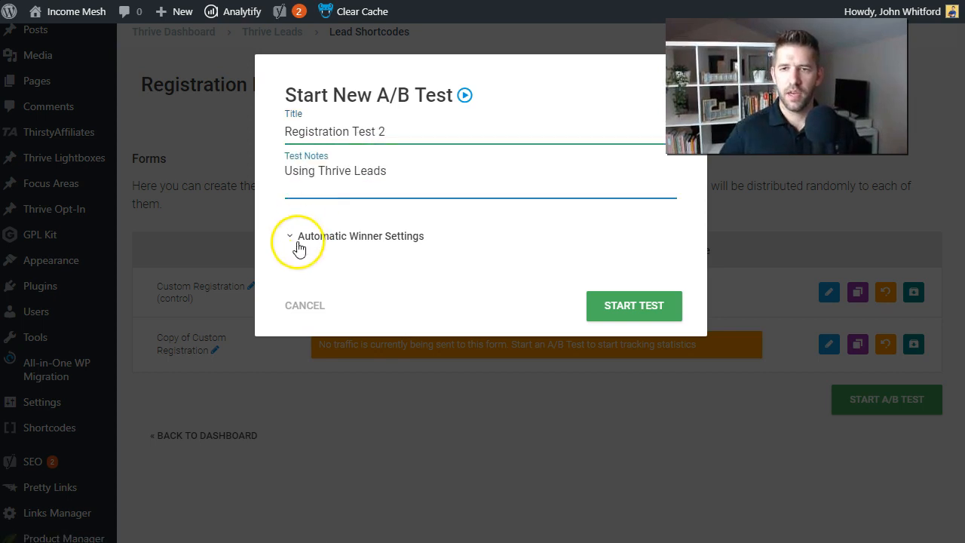
left_click(298, 238)
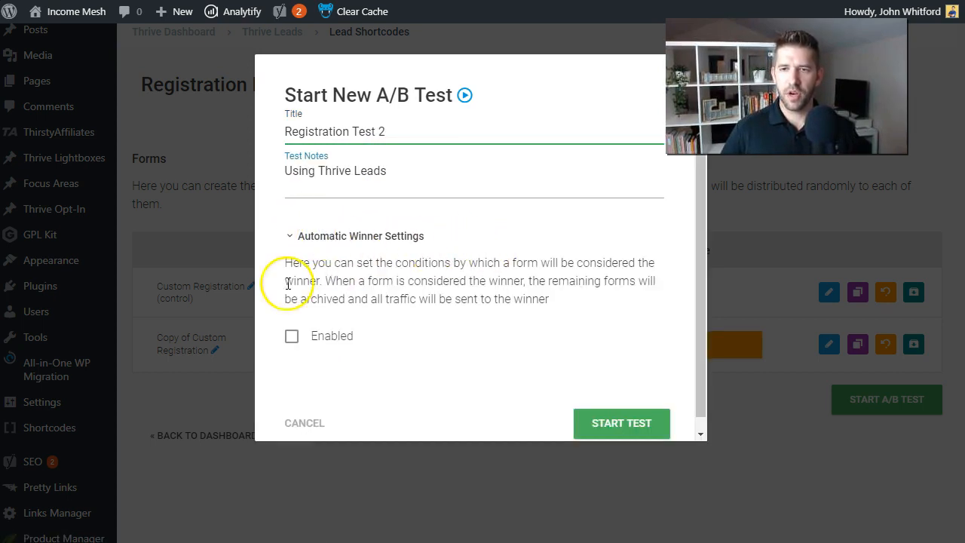
left_click(292, 336)
scroll(541, 305, "down", 1)
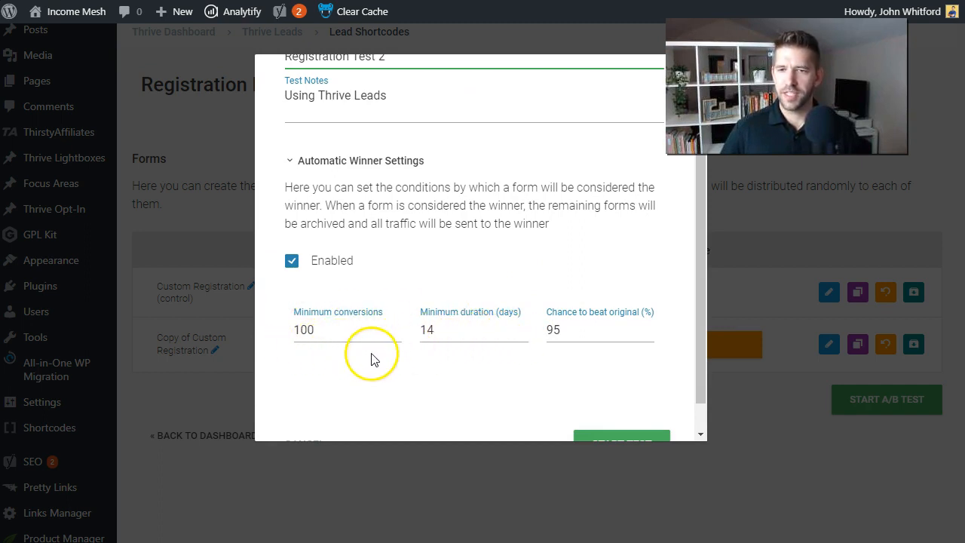
scroll(369, 340, "down", 1)
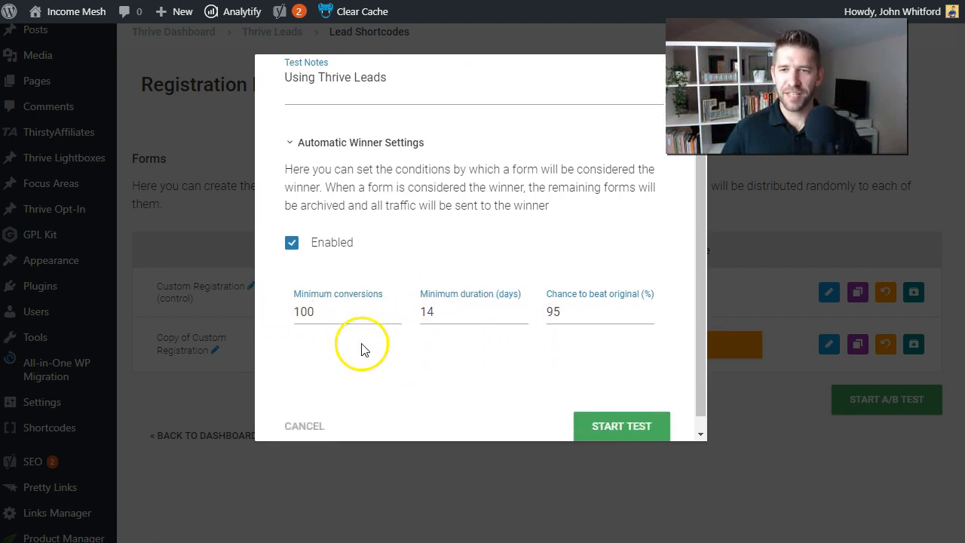
left_click(602, 410)
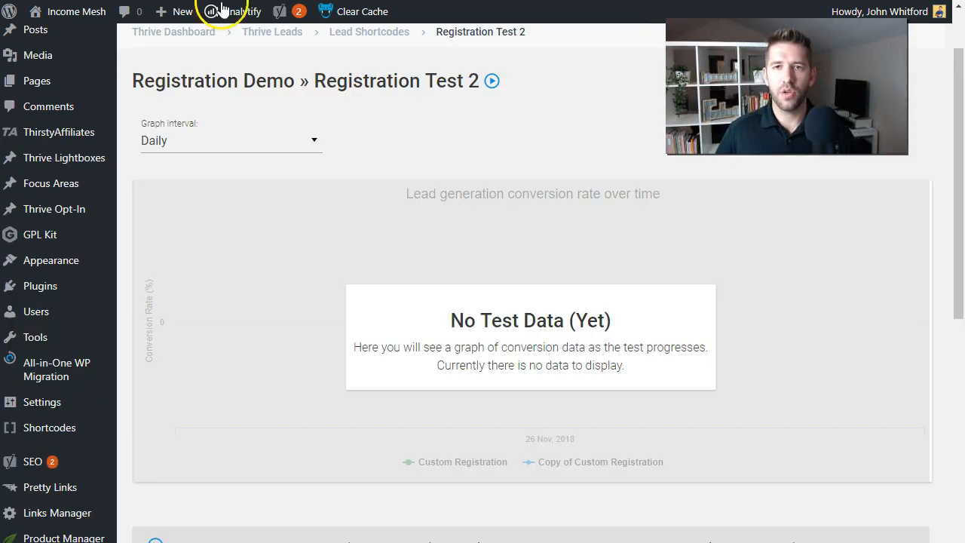
Create a new WordPress page titled 'Custom Registration 2'
mouse_move(164, 14)
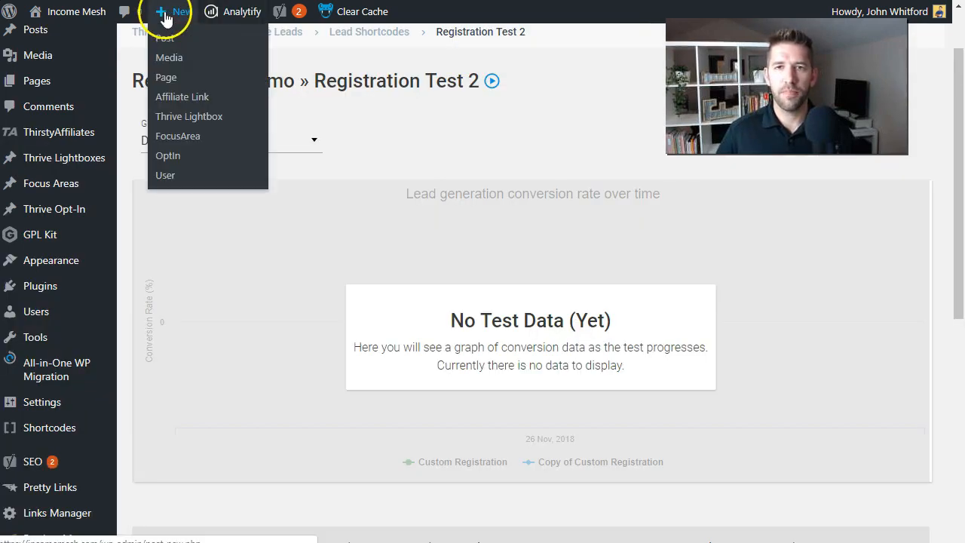
left_click(165, 79)
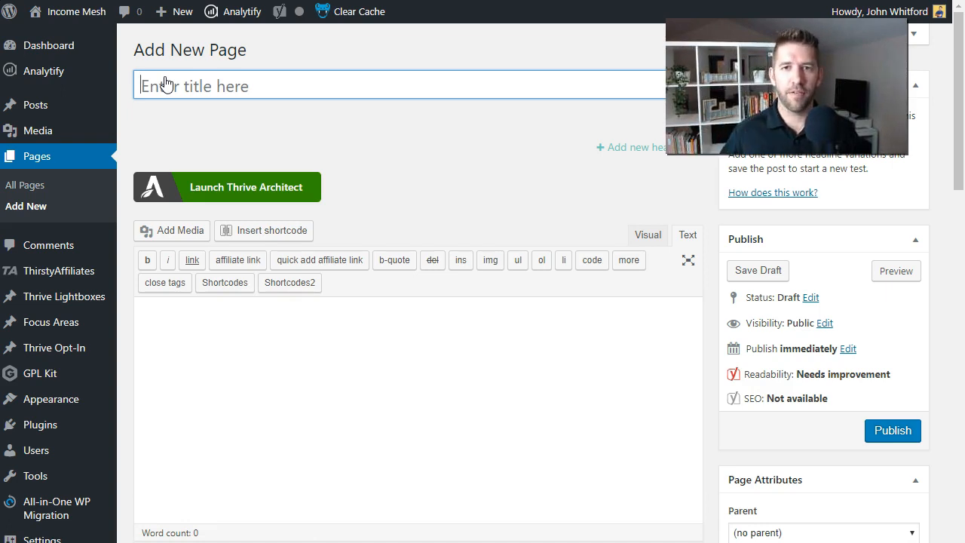
left_click(180, 80)
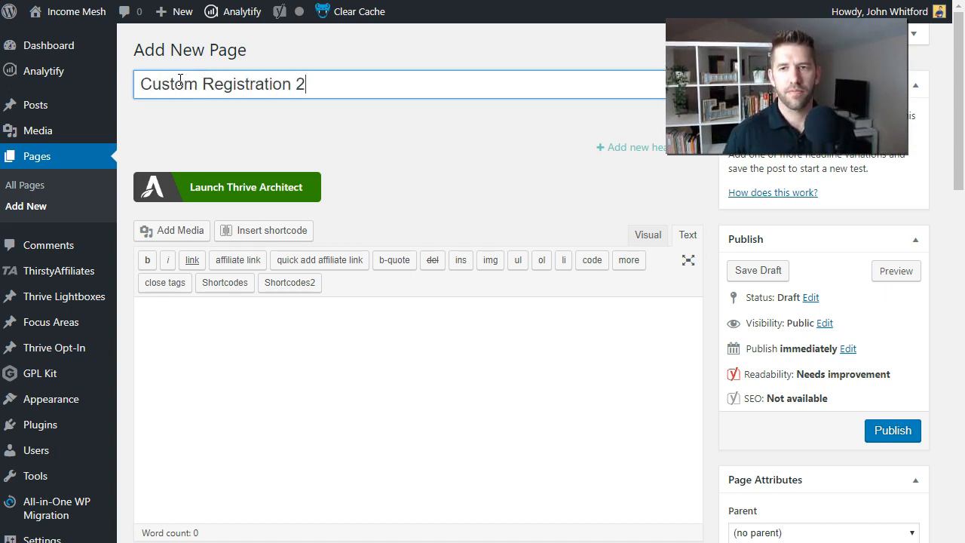
left_click(580, 164)
left_click(465, 336)
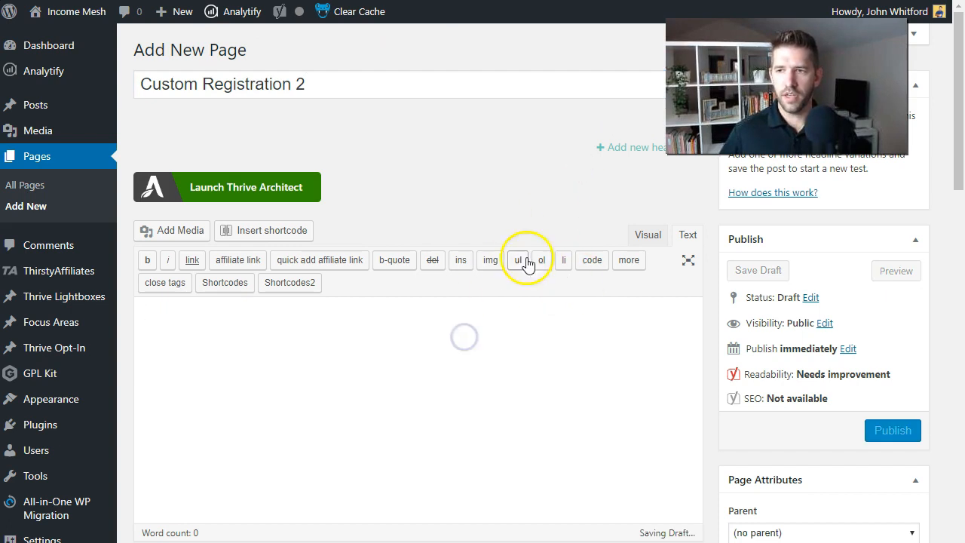
Set the page template to Landing Page and save it as a draft
scroll(437, 257, "down", 4)
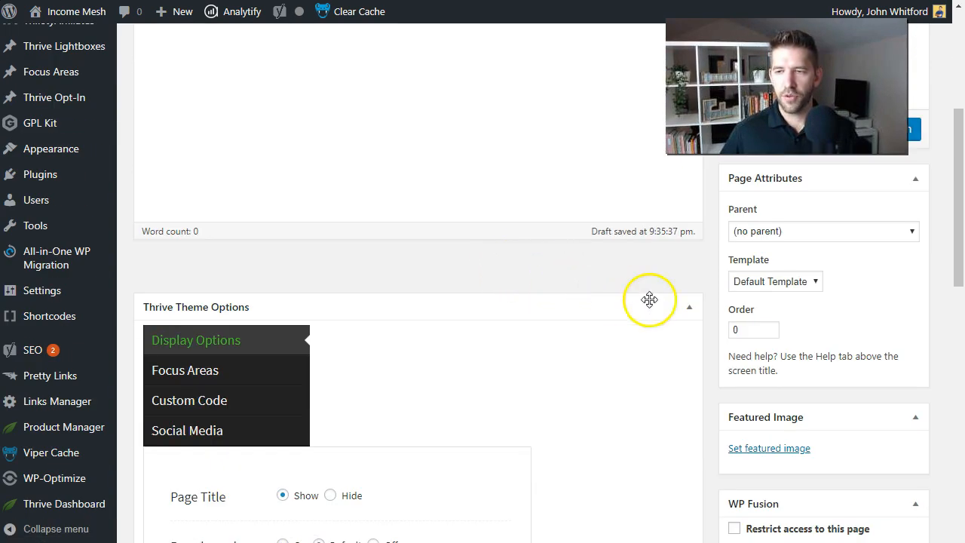
left_click(796, 285)
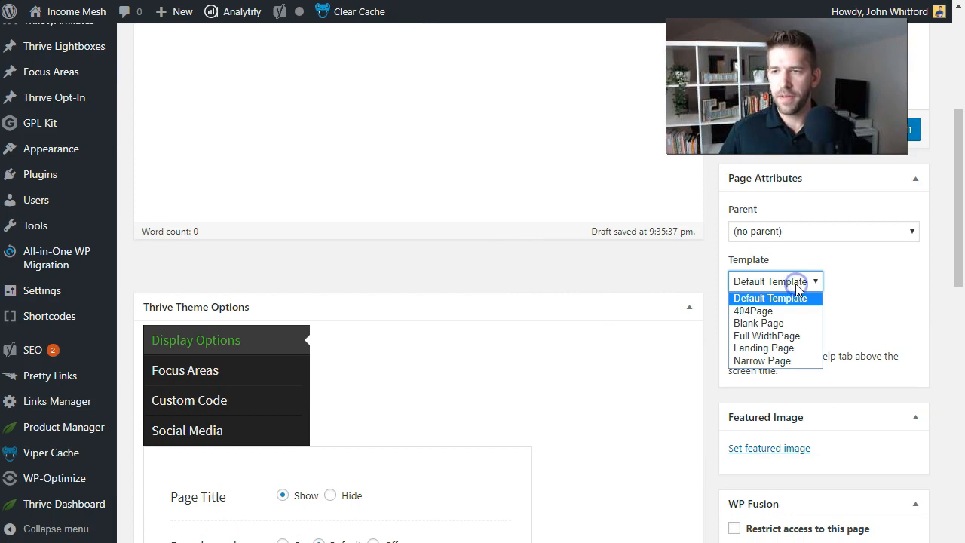
left_click(788, 347)
left_click(848, 320)
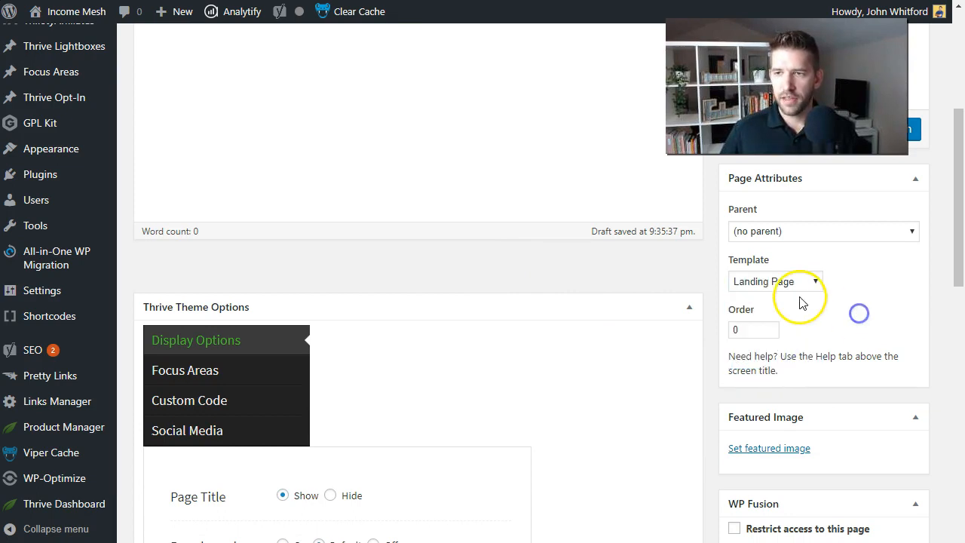
scroll(863, 309, "up", 5)
left_click(761, 273)
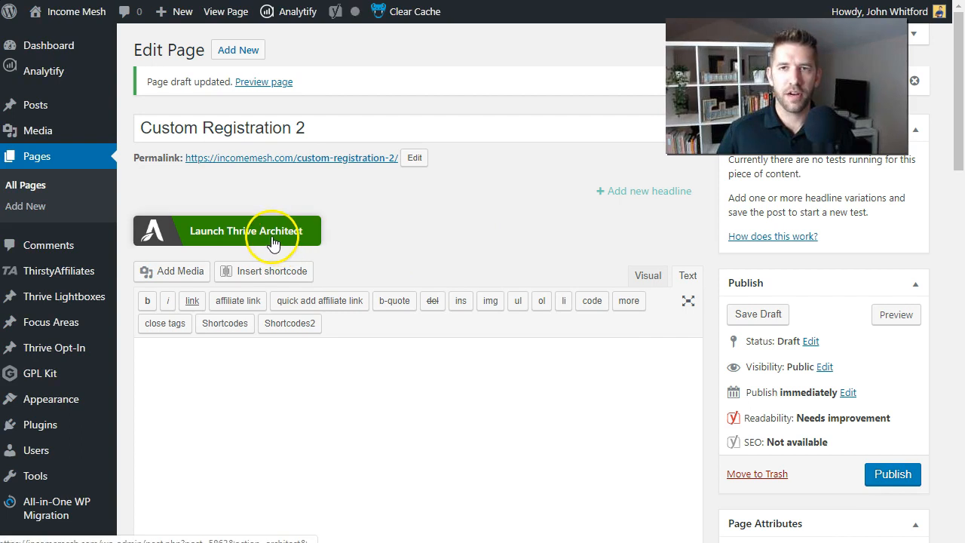
Open Custom Registration 2 in Thrive Architect and select its heading
left_click(273, 243)
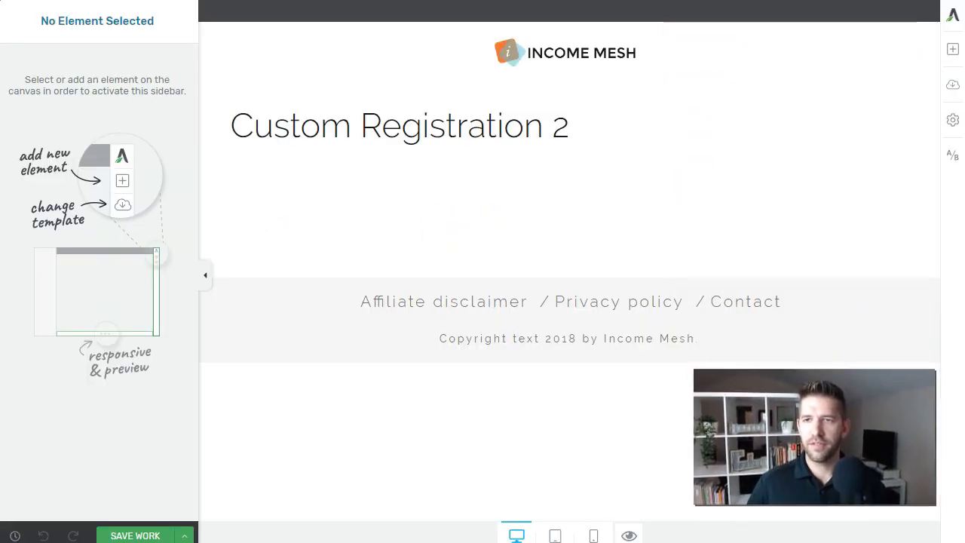
left_click_drag(226, 126, 599, 138)
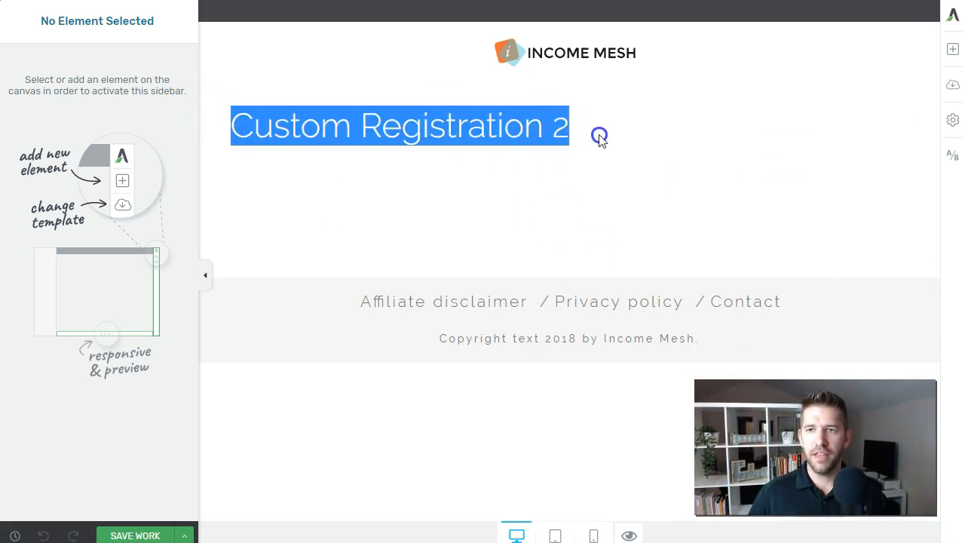
left_click(594, 138)
Insert a Thrive Leads Shortcode element below the heading and save the work
left_click(948, 51)
type("t")
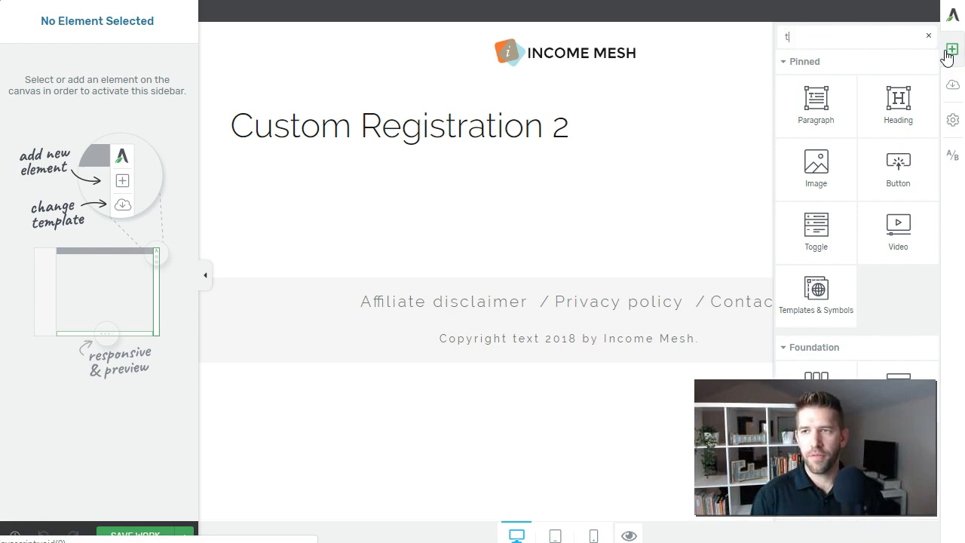
type("hrive")
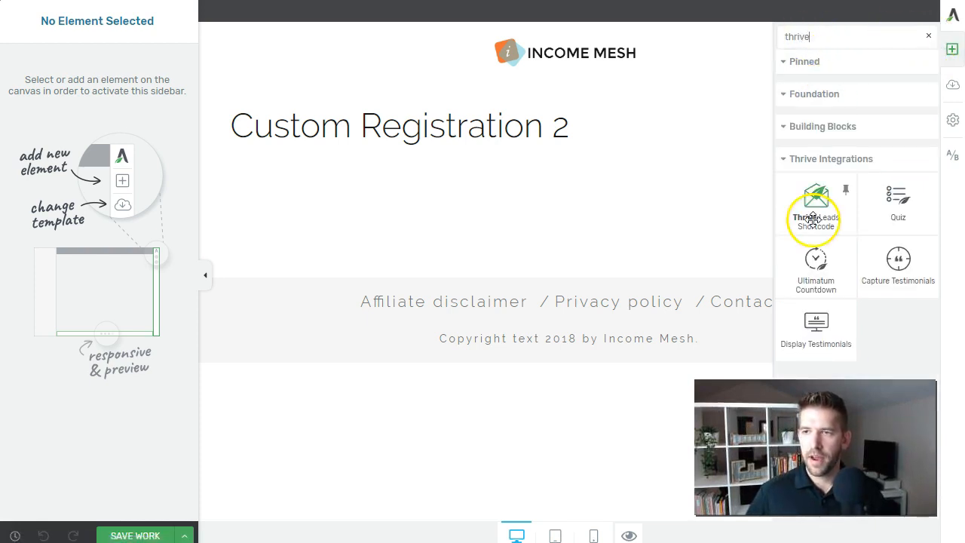
left_click(811, 211)
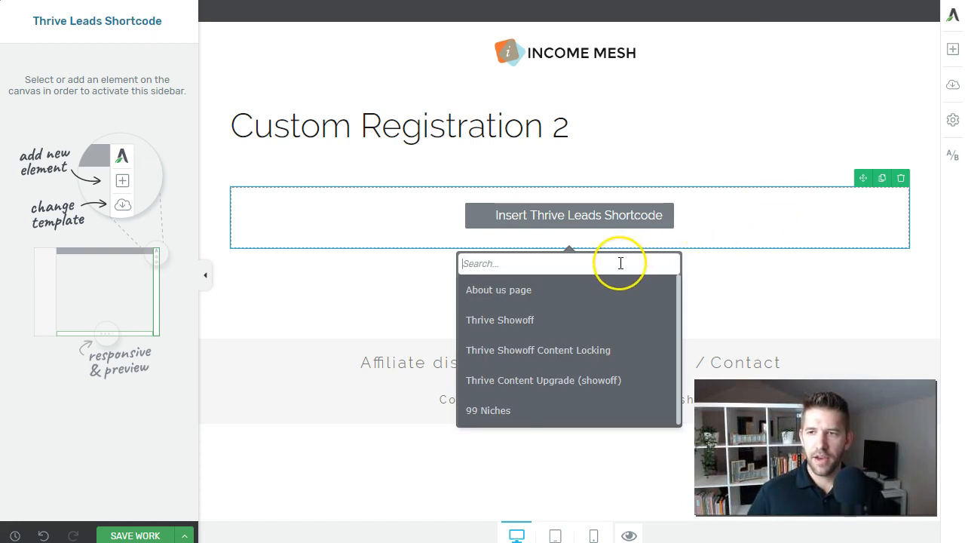
type("custom")
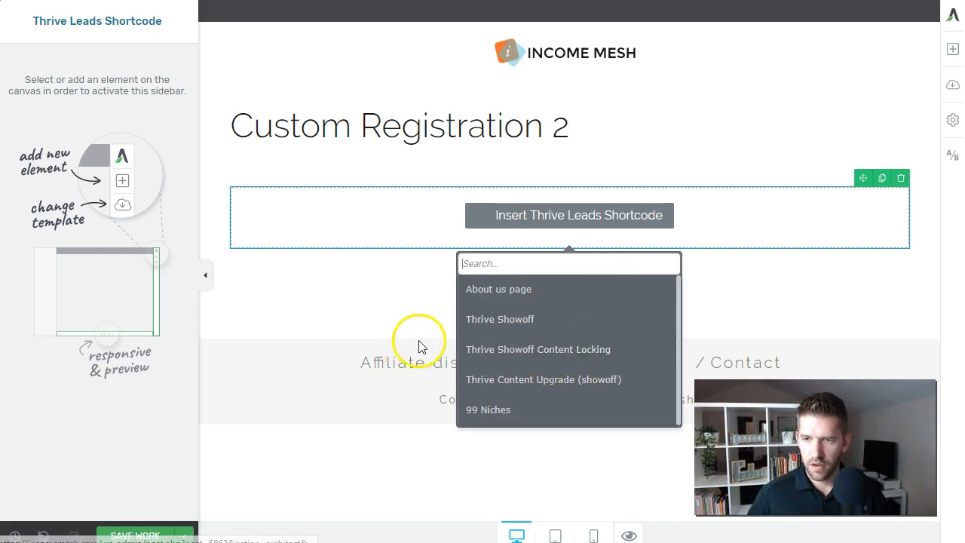
left_click(416, 311)
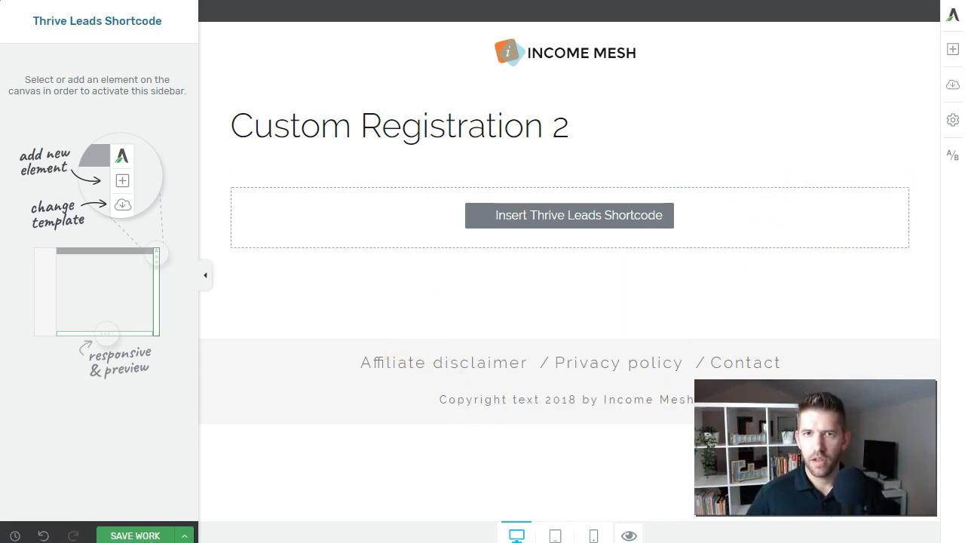
left_click(135, 535)
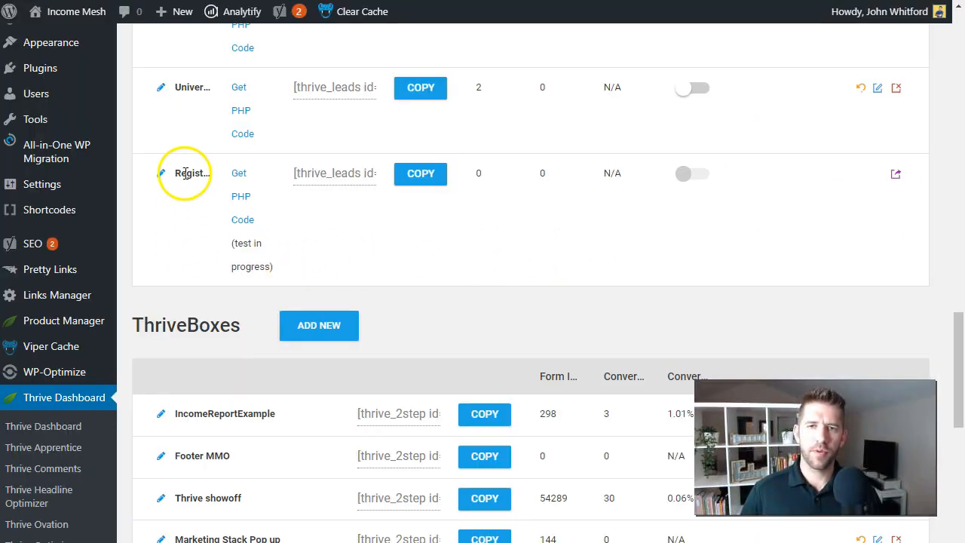
Copy the Registration form's shortcode [thrive_leads id='5862'] from the Thrive Leads shortcodes list
left_click(399, 178)
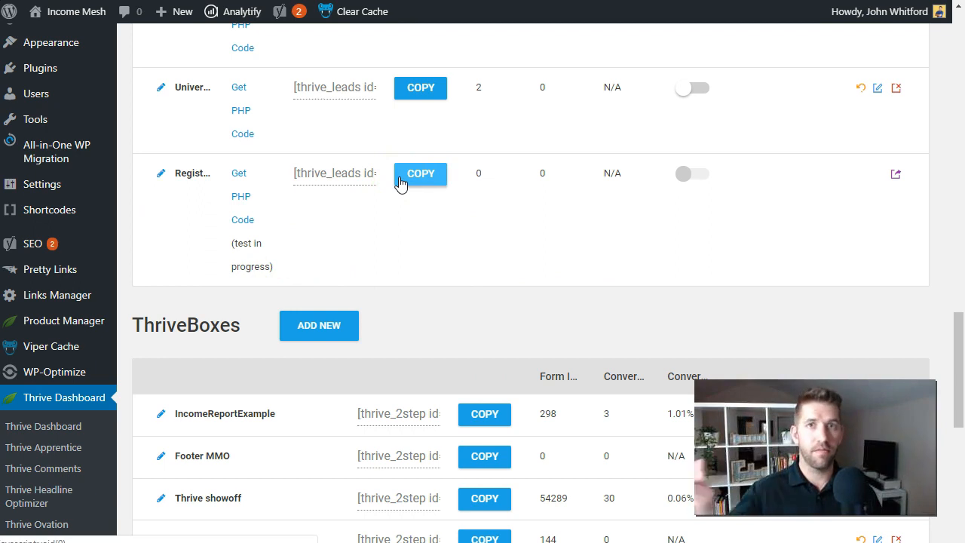
left_click(295, 178)
left_click(314, 173)
left_click_drag(310, 173, 375, 180)
left_click(321, 172)
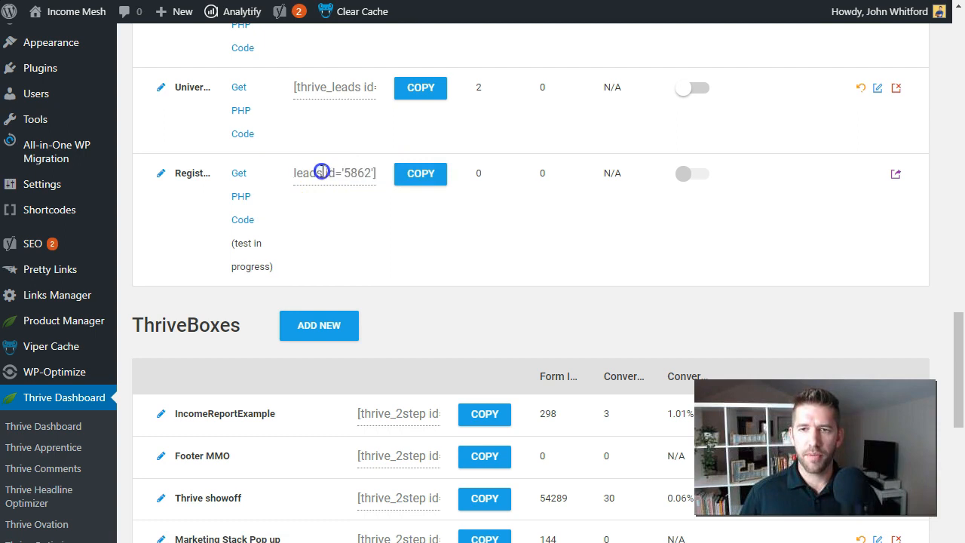
left_click(421, 176)
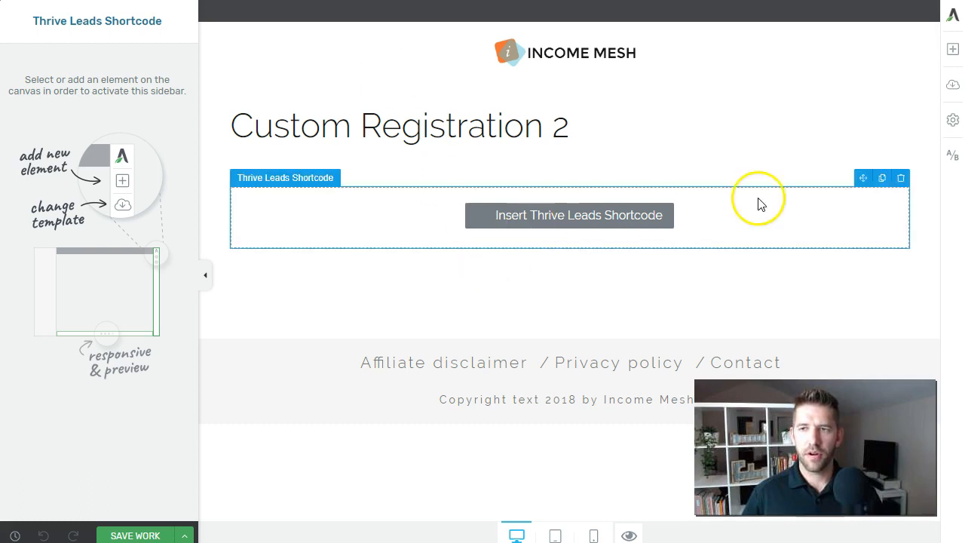
Remove the Thrive Leads Shortcode element from the page
left_click(901, 178)
left_click(952, 50)
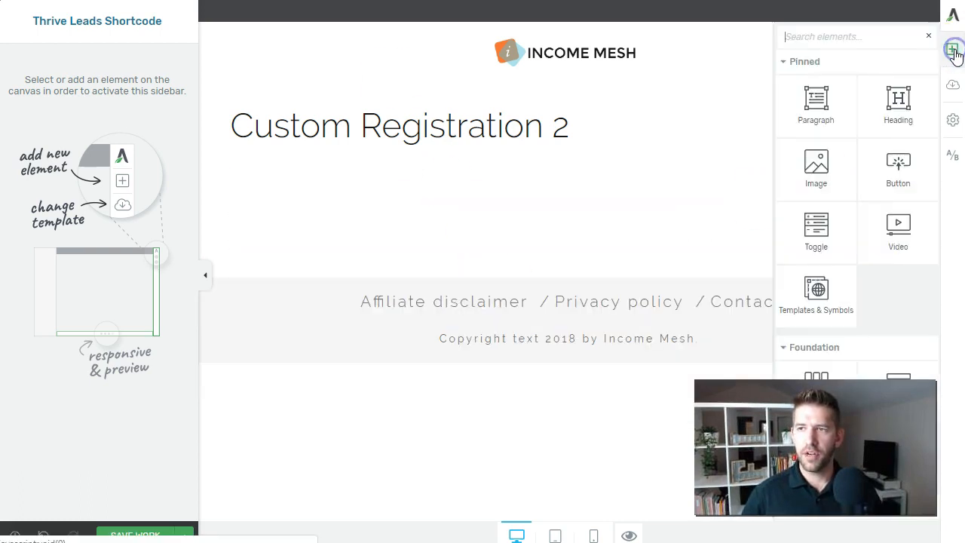
type("shor")
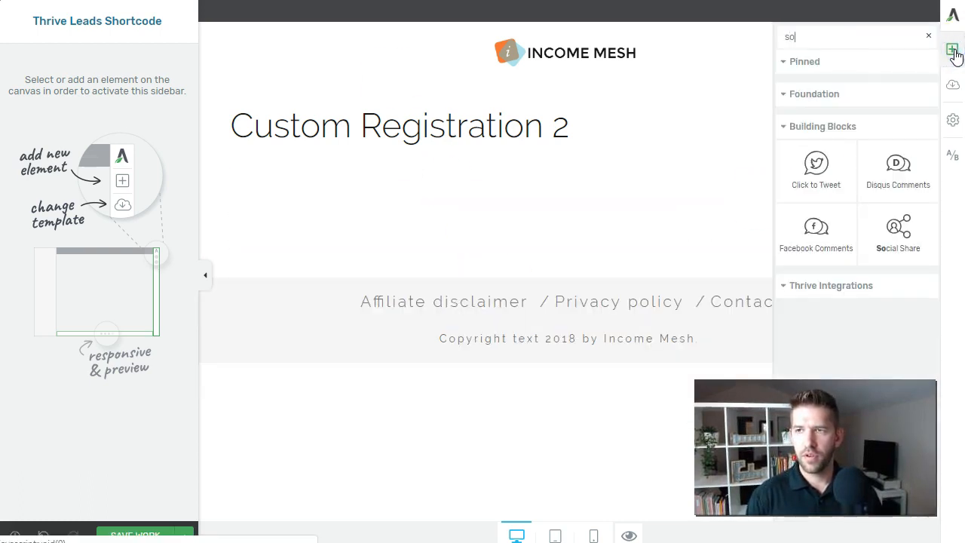
left_click(817, 209)
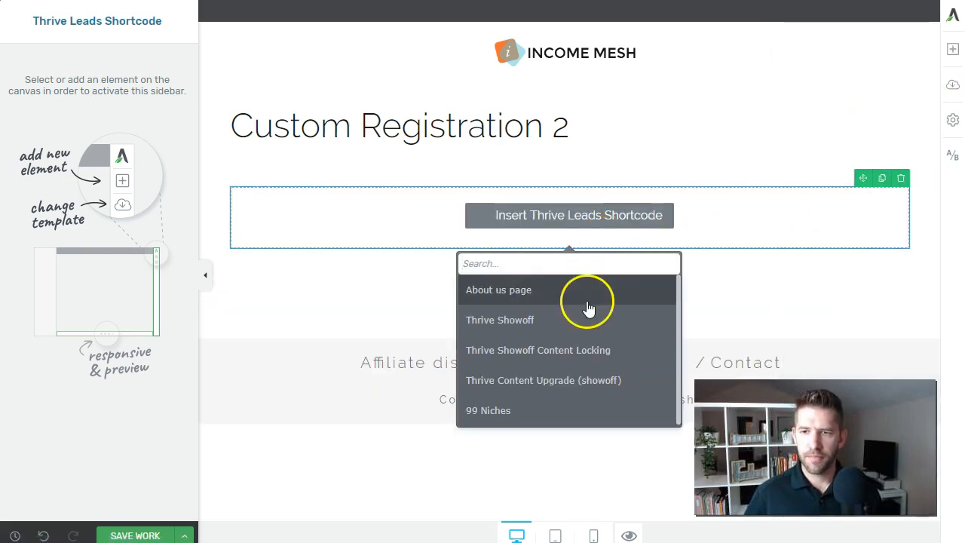
left_click(901, 178)
Add a Wordpress Content element containing the pasted [thrive_leads id='5862'] shortcode
left_click(954, 52)
type("word")
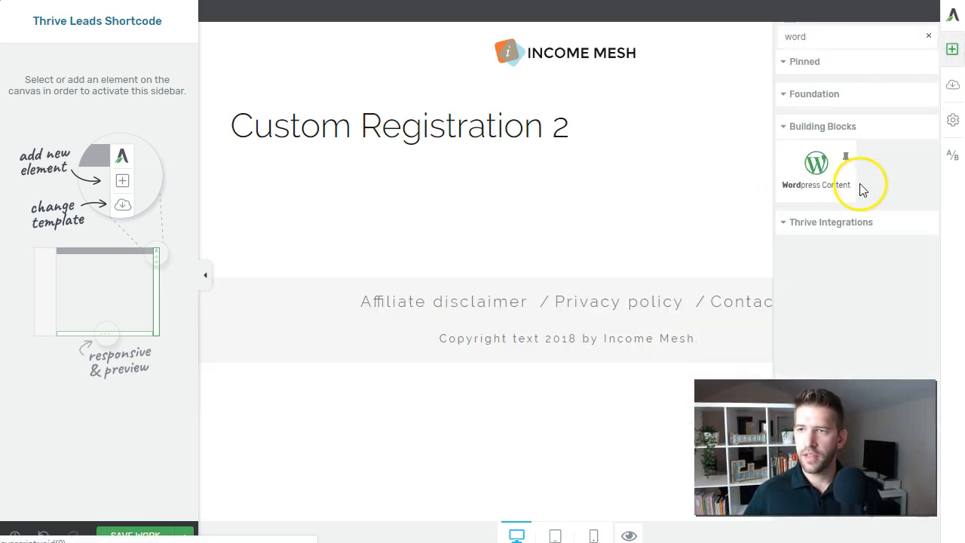
left_click(829, 181)
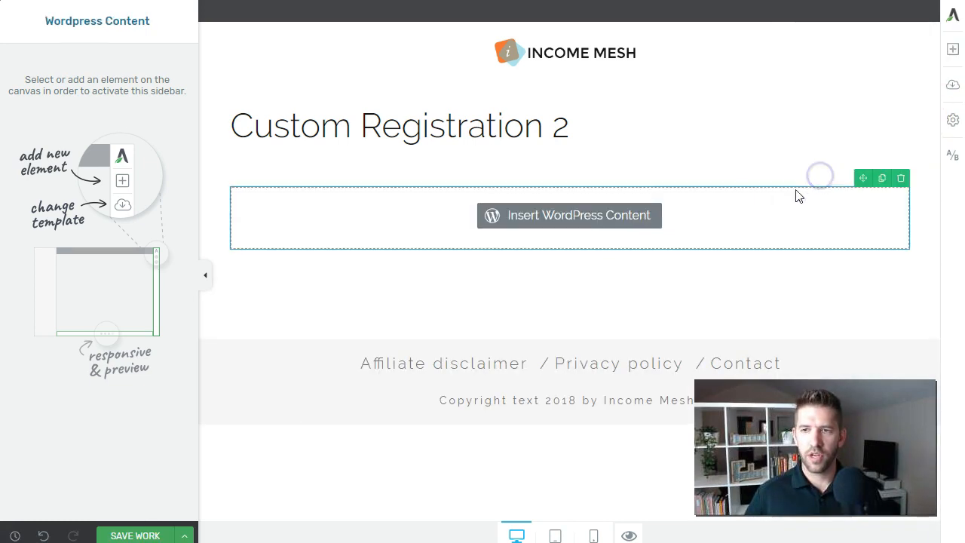
left_click(310, 250)
key("ctrl+v")
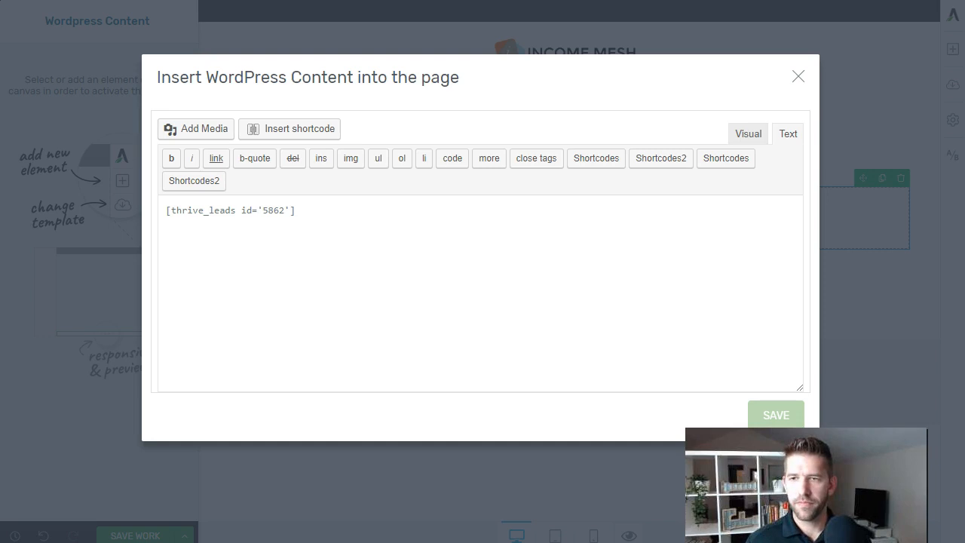
left_click(775, 414)
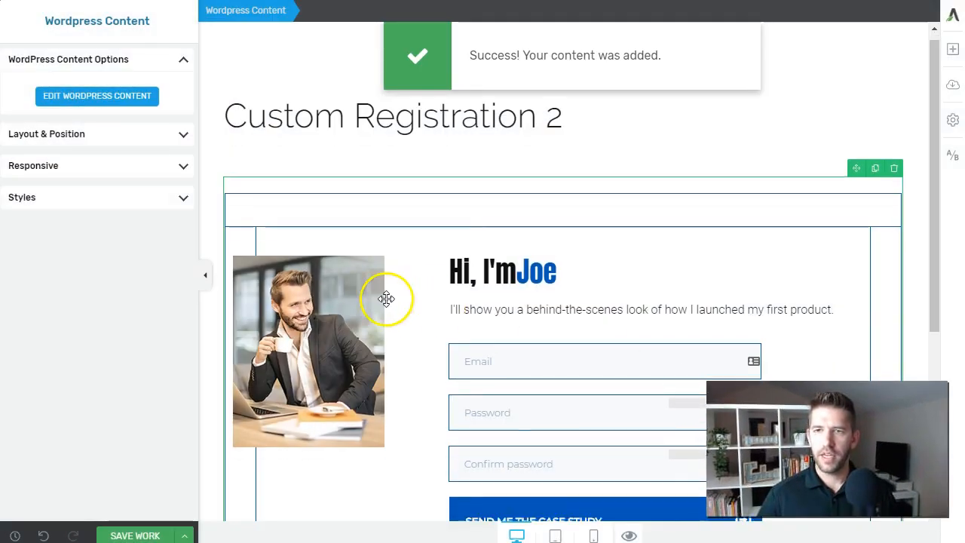
Check the rendered registration form, then save and exit the editor
scroll(445, 297, "down", 3)
scroll(316, 260, "up", 3)
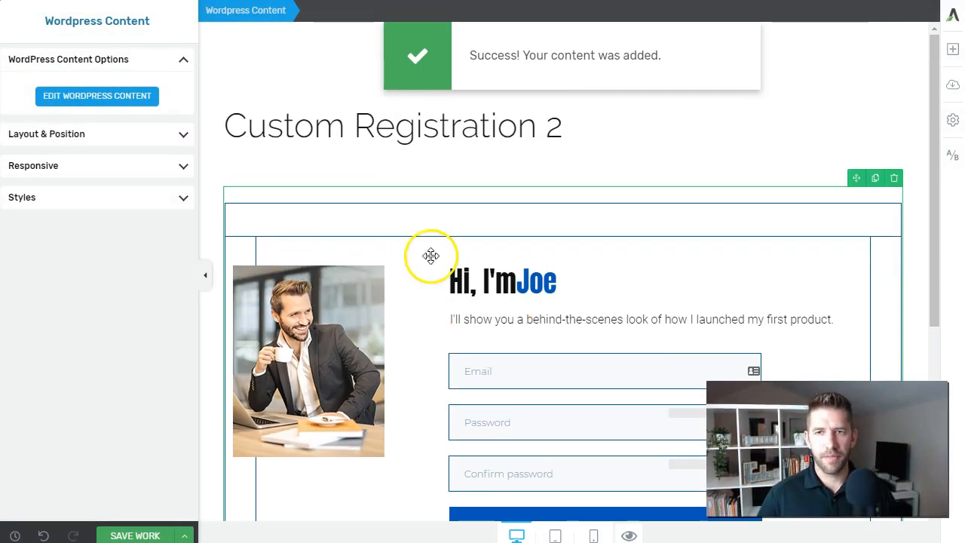
scroll(499, 188, "down", 4)
scroll(469, 209, "up", 3)
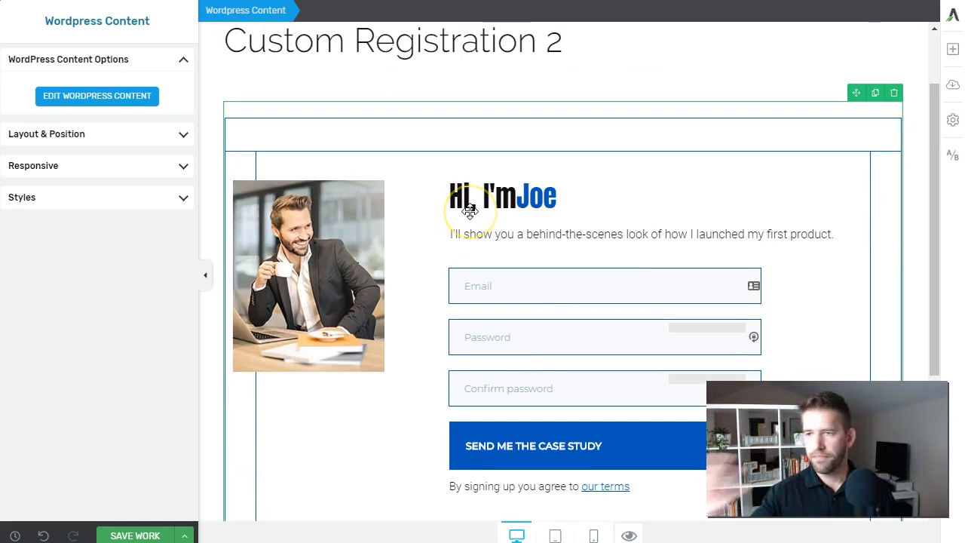
left_click(132, 532)
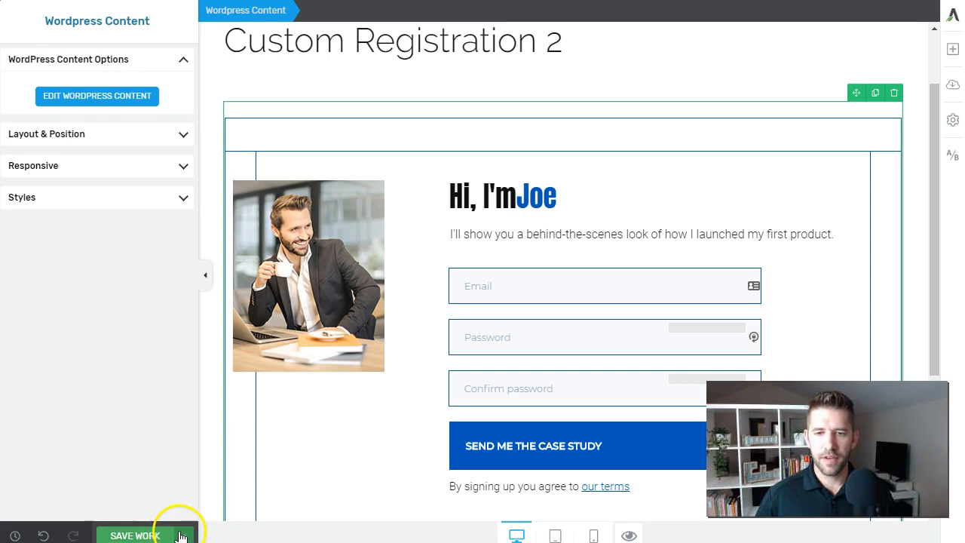
left_click(124, 511)
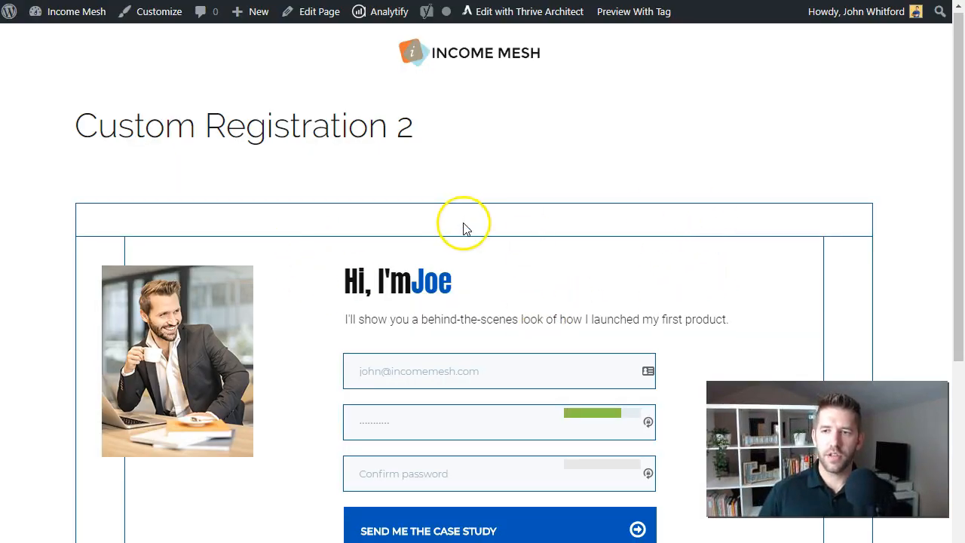
Check the email and password registration form in the preview, then return to the Custom Registration 2 Edit Page tab
scroll(463, 224, "down", 2)
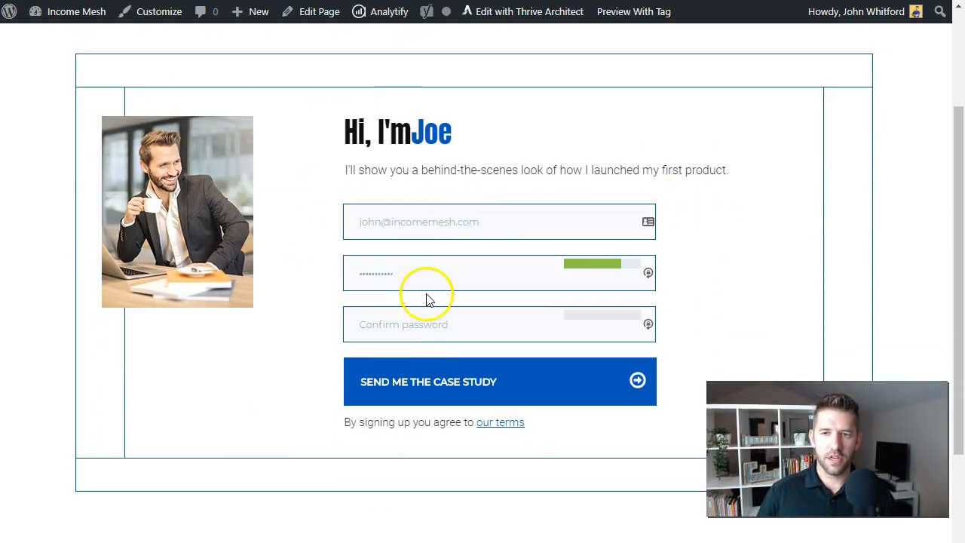
scroll(424, 297, "down", 1)
scroll(409, 241, "up", 2)
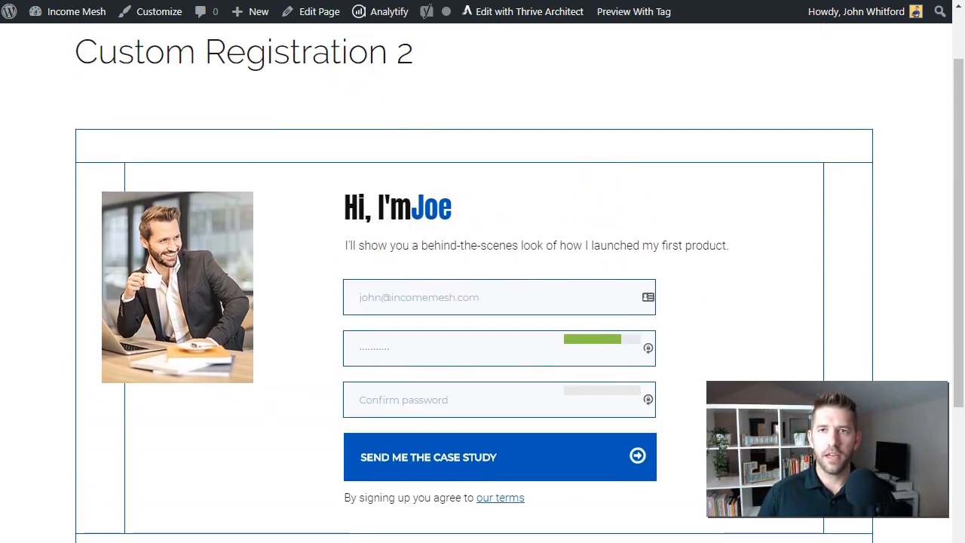
key("ctrl+shift+Tab")
Publish the Custom Registration 2 page
left_click(451, 216)
scroll(441, 218, "down", 3)
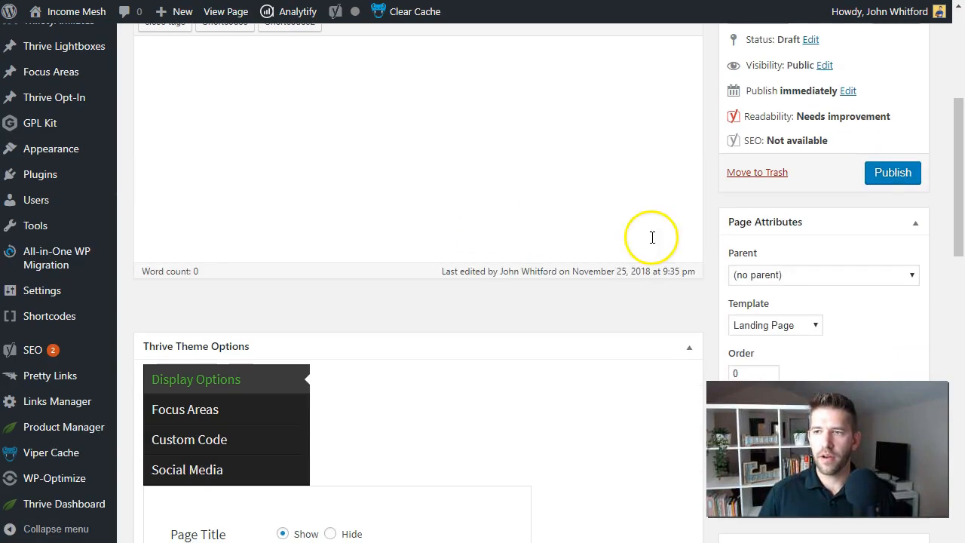
left_click(885, 173)
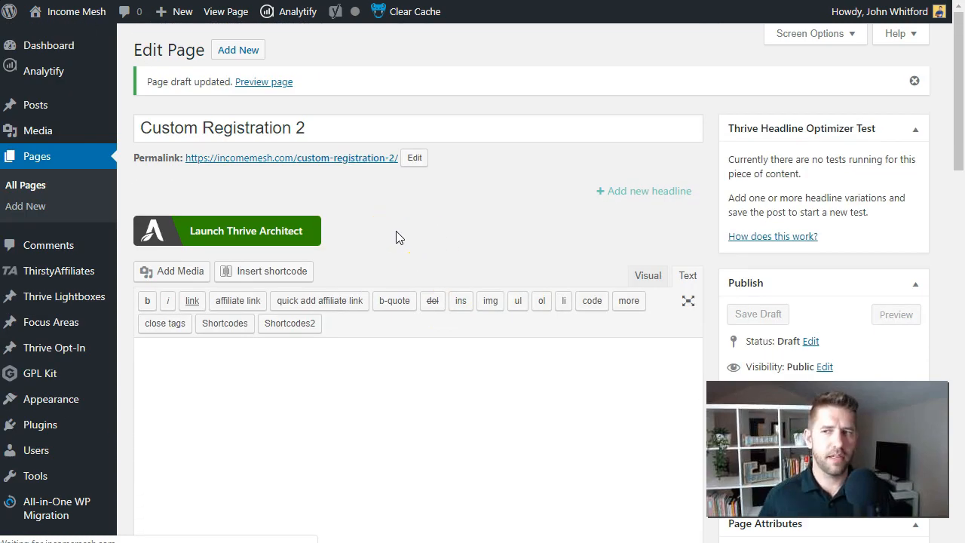
Open the page's permalink in a new incognito window
left_click(278, 162)
right_click(278, 160)
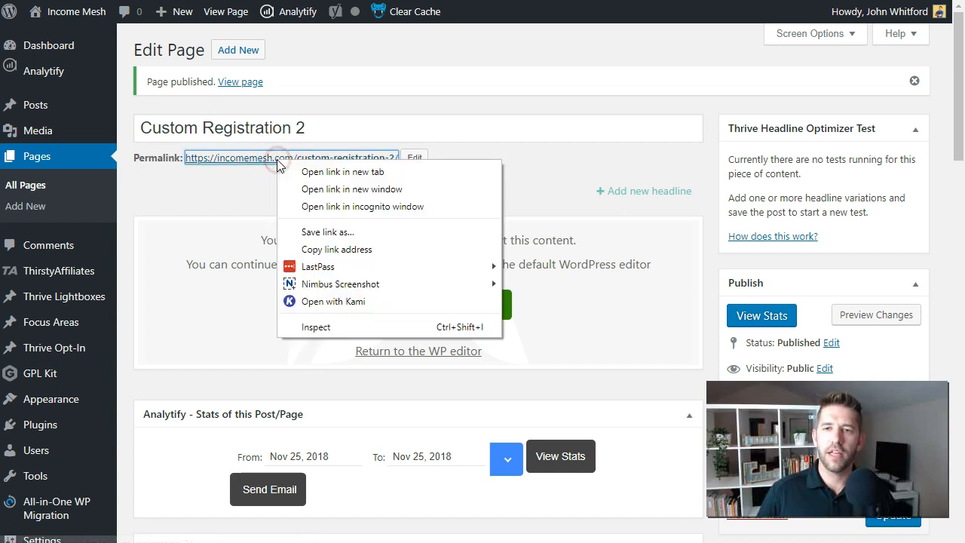
left_click(314, 212)
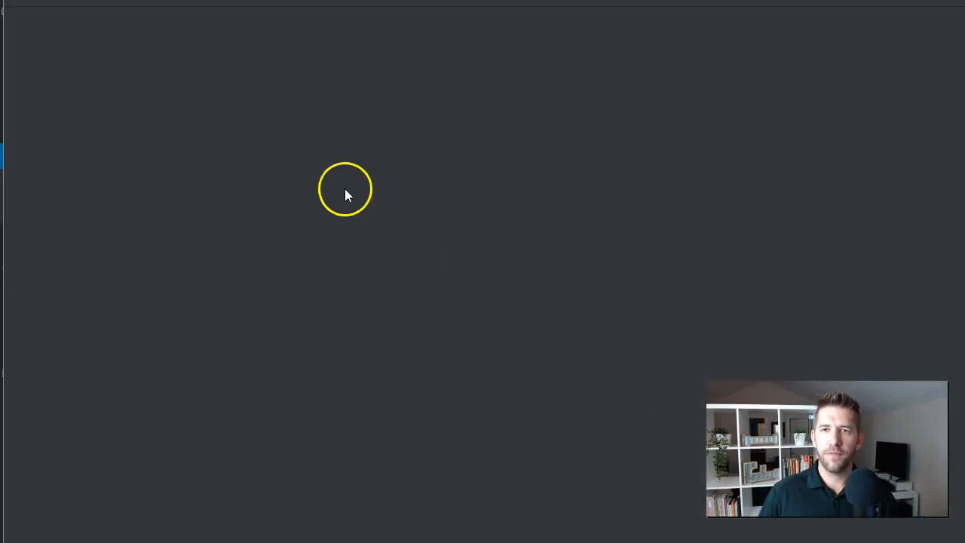